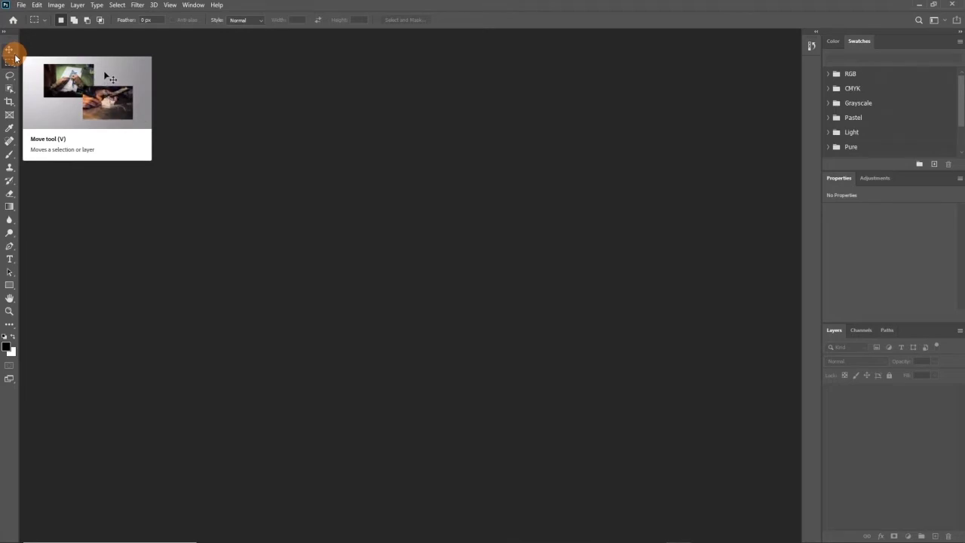
# - Activate the Move tool
pyautogui.click(15, 57)
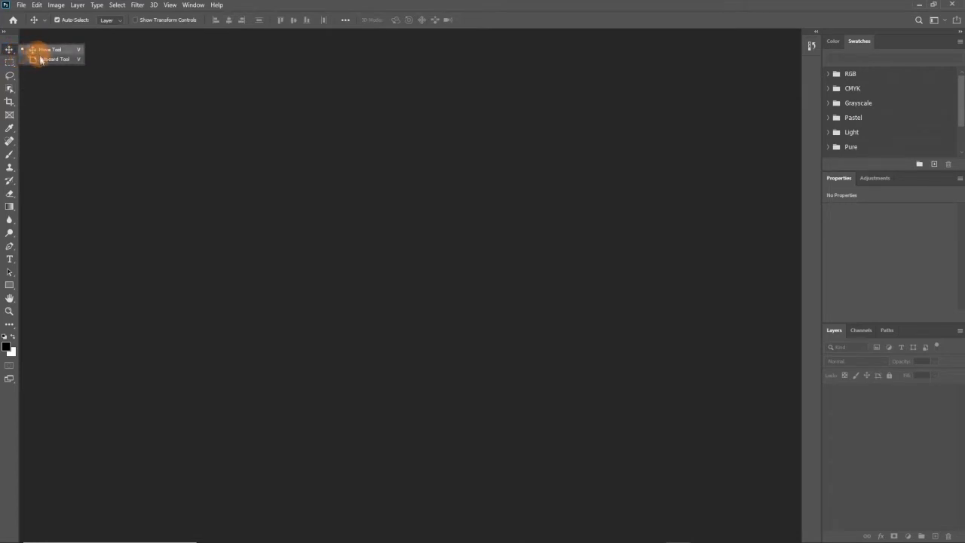
pyautogui.click(28, 49)
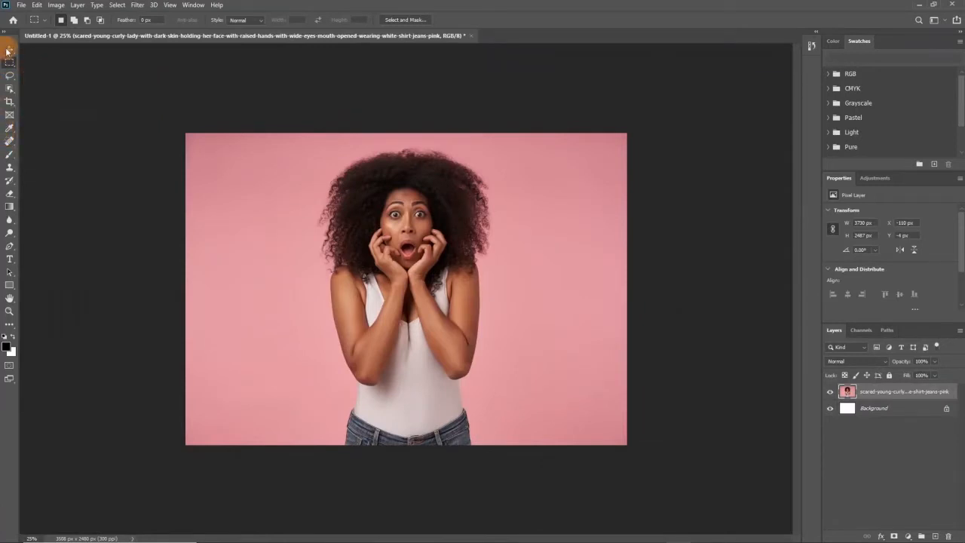
# - Select the photo's left strip with a rectangular marquee about 936 × 2480 px, then delete its pixels and undo the deletion
pyautogui.click(11, 67)
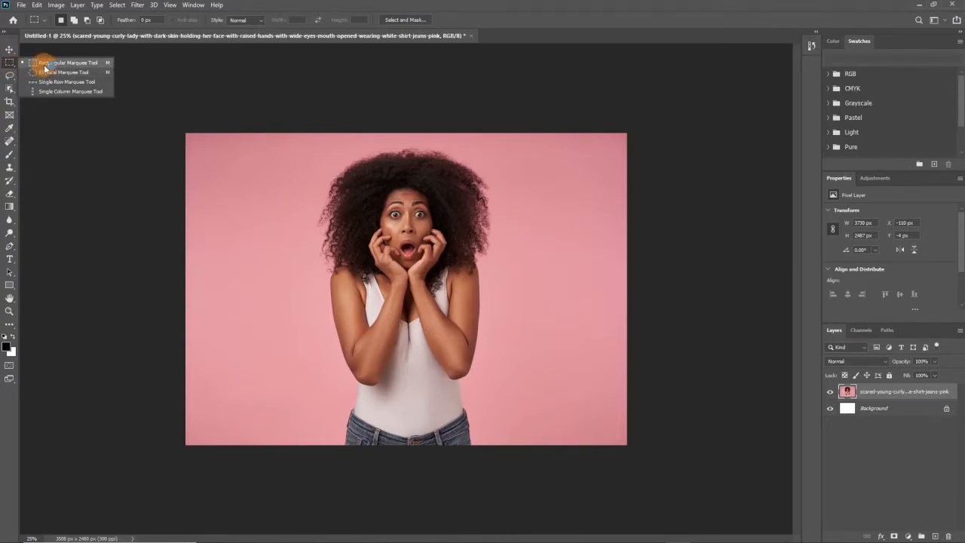
pyautogui.click(44, 64)
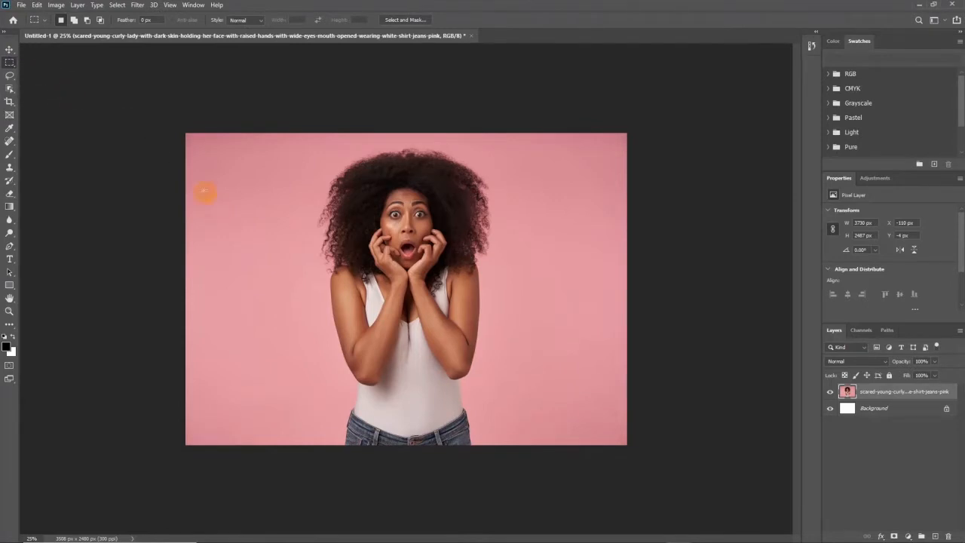
pyautogui.moveTo(163, 114)
pyautogui.mouseDown()
pyautogui.moveTo(230, 185)
pyautogui.moveTo(256, 231)
pyautogui.moveTo(300, 477)
pyautogui.moveTo(226, 121)
pyautogui.moveTo(310, 453)
pyautogui.moveTo(176, 139)
pyautogui.moveTo(258, 395)
pyautogui.moveTo(302, 474)
pyautogui.moveTo(285, 466)
pyautogui.mouseUp()
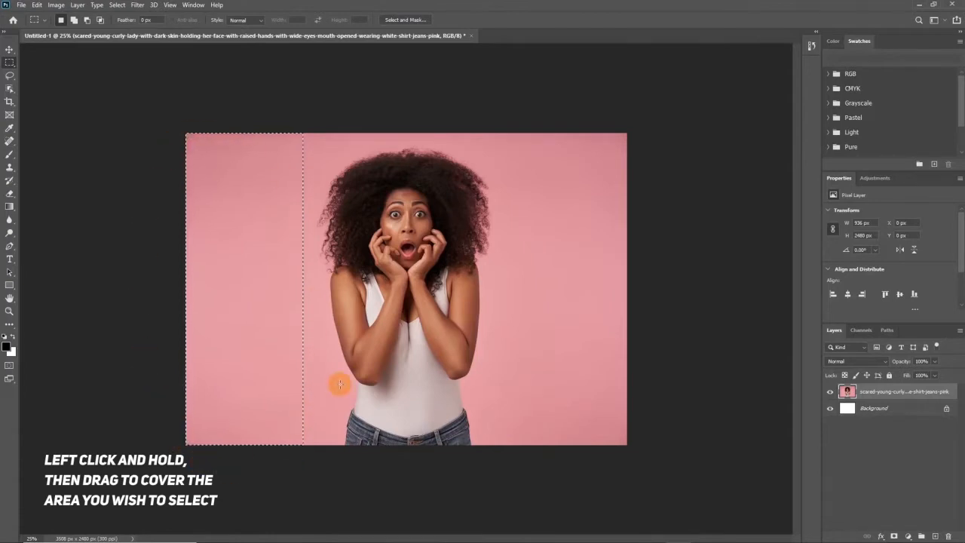
pyautogui.press('Delete')
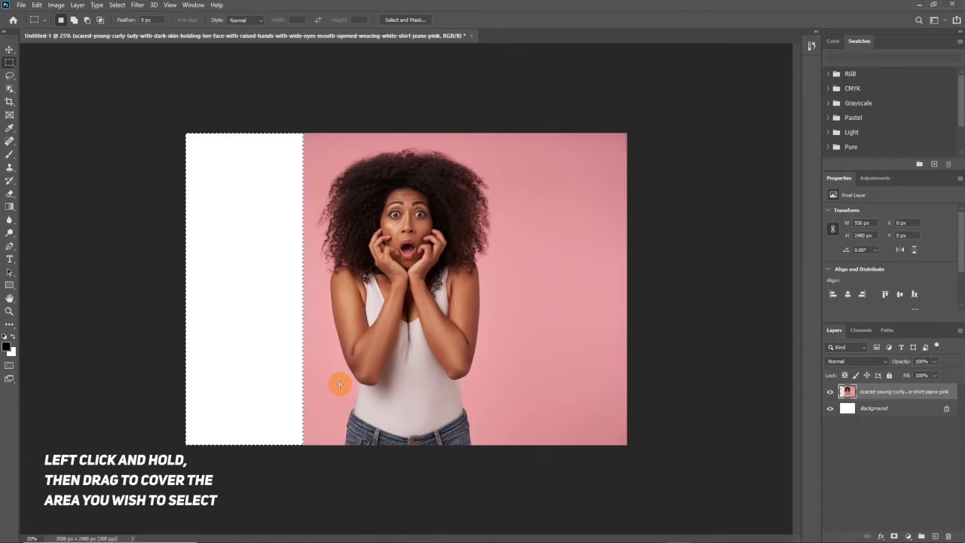
pyautogui.hotkey('ctrl', 'z')
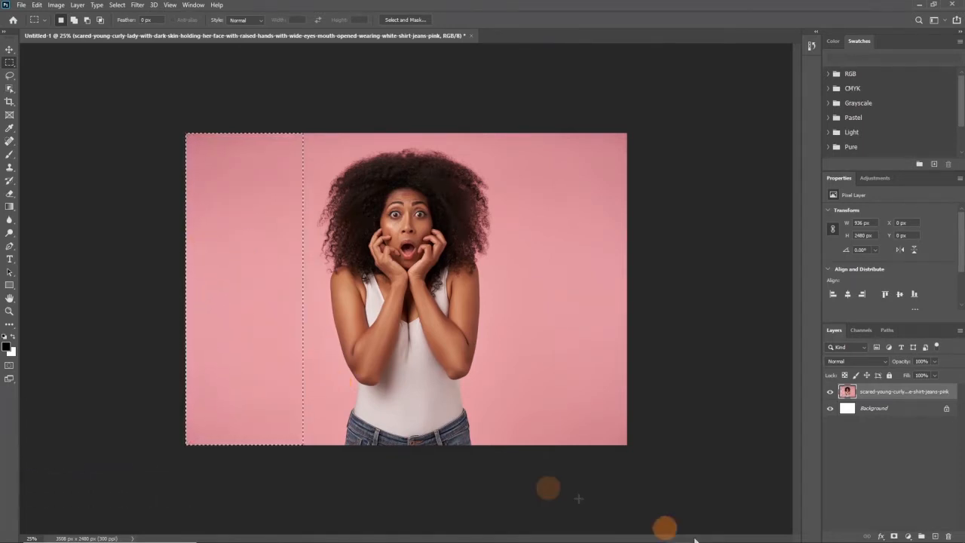
# - Add a Hue/Saturation adjustment layer for the selected strip and set Hue to +149
pyautogui.click(910, 536)
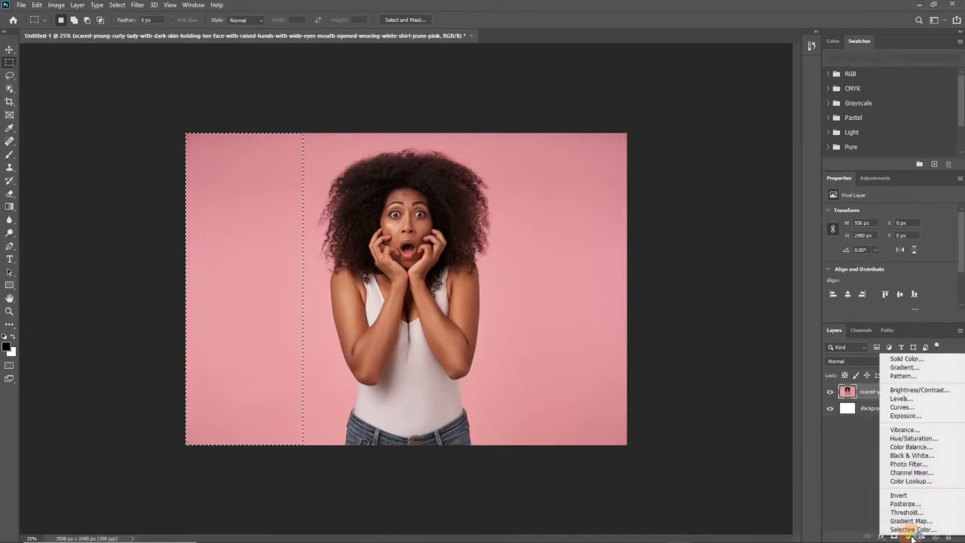
pyautogui.click(912, 438)
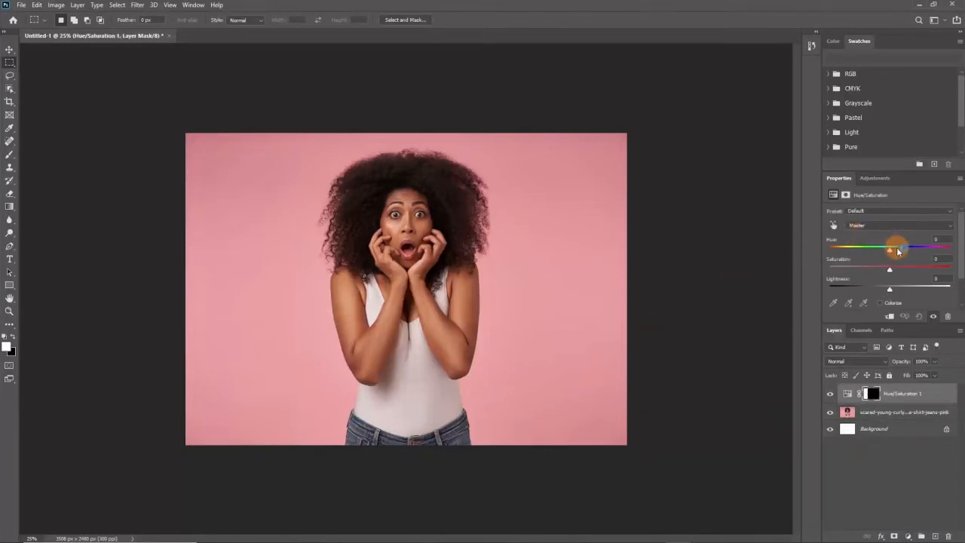
pyautogui.moveTo(887, 249); pyautogui.dragTo(943, 254)
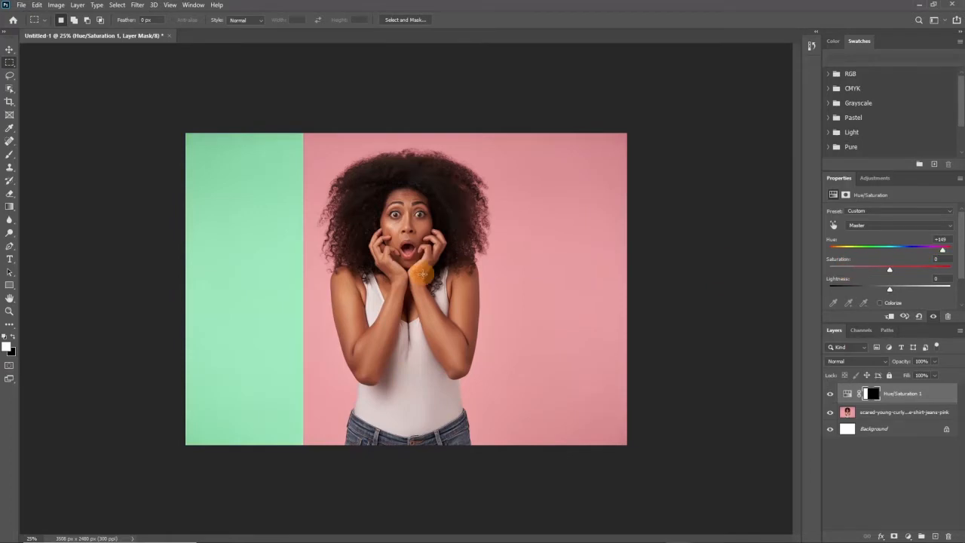
# - Compare the photo with and without the hue shift, then undo the shift and the Hue/Saturation adjustment layer
pyautogui.hotkey('ctrl', 'z')
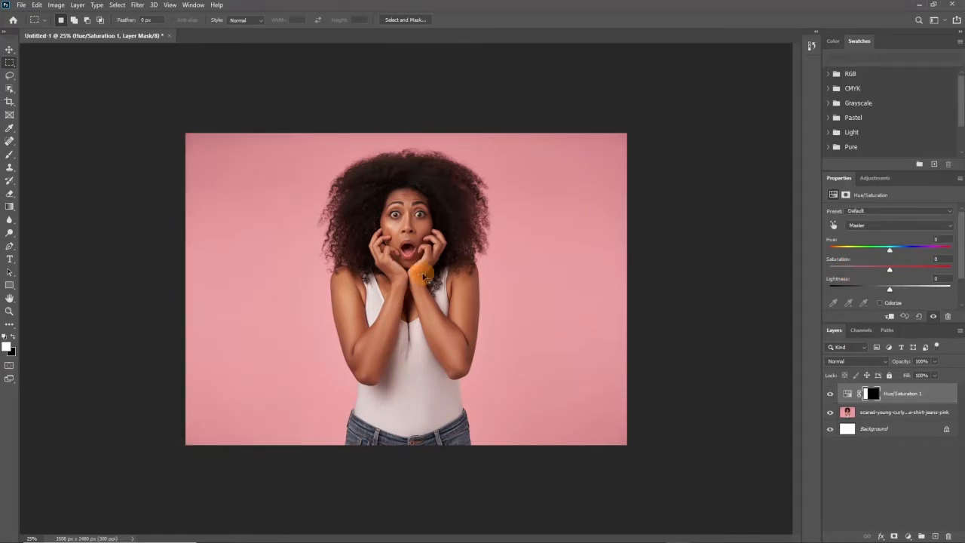
pyautogui.hotkey('ctrl', 'shift', 'z')
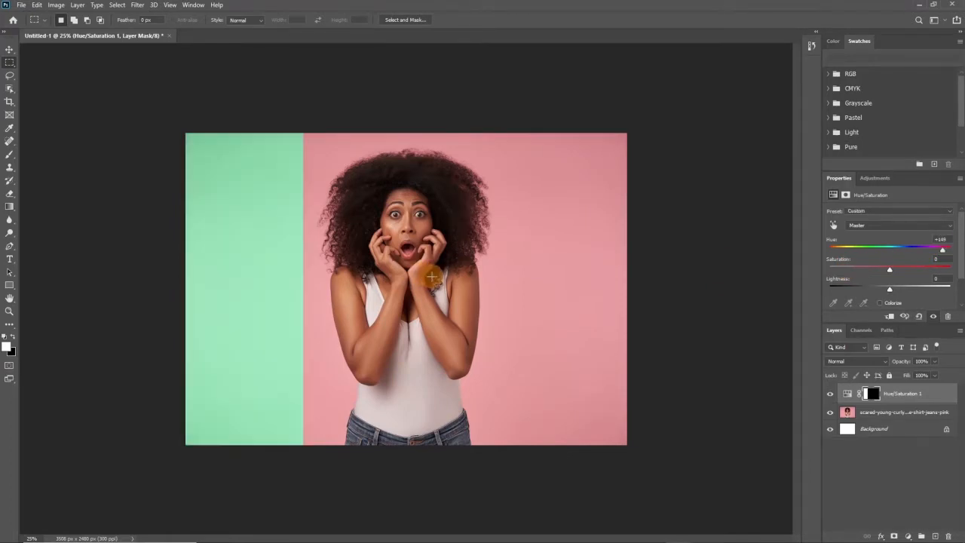
pyautogui.hotkey('ctrl', 'z')
pyautogui.hotkey('ctrl', 'shift', 'z')
pyautogui.hotkey('ctrl', 'z')
pyautogui.hotkey('ctrl', 'shift', 'z')
pyautogui.hotkey('ctrl', 'z')
pyautogui.hotkey('ctrl', 'shift', 'z')
pyautogui.hotkey('ctrl', 'z')
pyautogui.hotkey('ctrl', 'shift', 'z')
pyautogui.hotkey('ctrl', 'z')
pyautogui.hotkey('ctrl', 'shift', 'z')
pyautogui.hotkey('ctrl', 'z')
pyautogui.hotkey('ctrl', 'shift', 'z')
pyautogui.hotkey('ctrl', 'z')
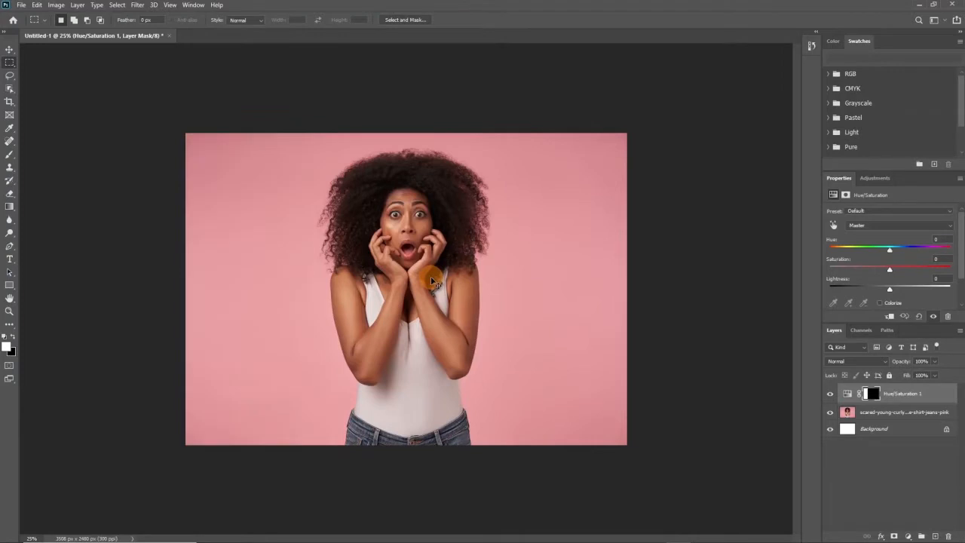
pyautogui.hotkey('ctrl', 'z')
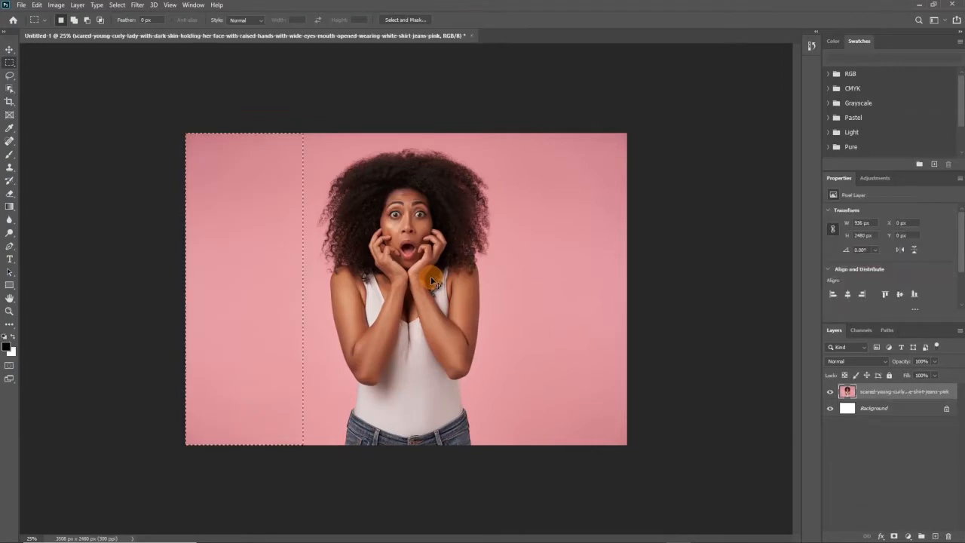
# - Select the woman's head and shoulders with an elliptical marquee about 1472 × 1456 px, then delete the area and undo the deletion
pyautogui.rightClick(13, 69)
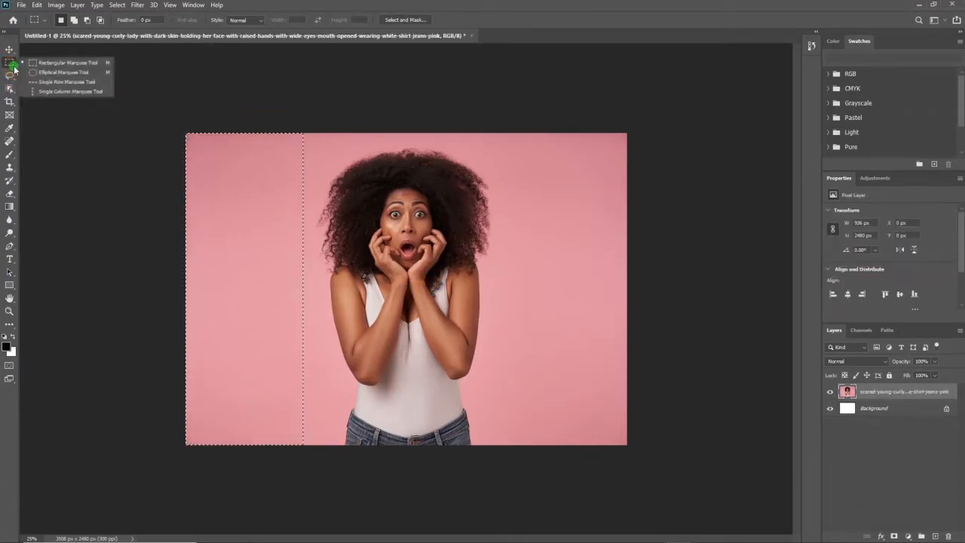
pyautogui.click(60, 72)
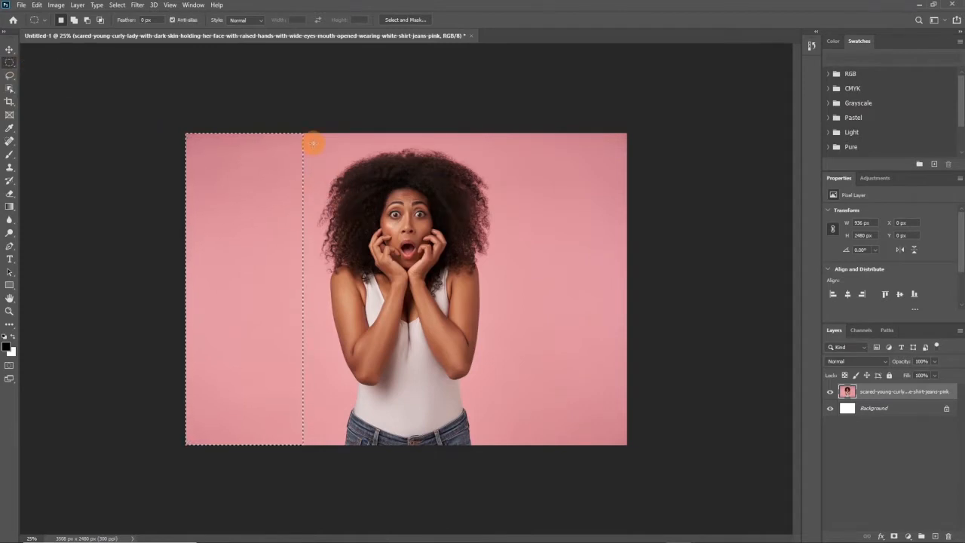
pyautogui.moveTo(313, 143); pyautogui.dragTo(505, 342)
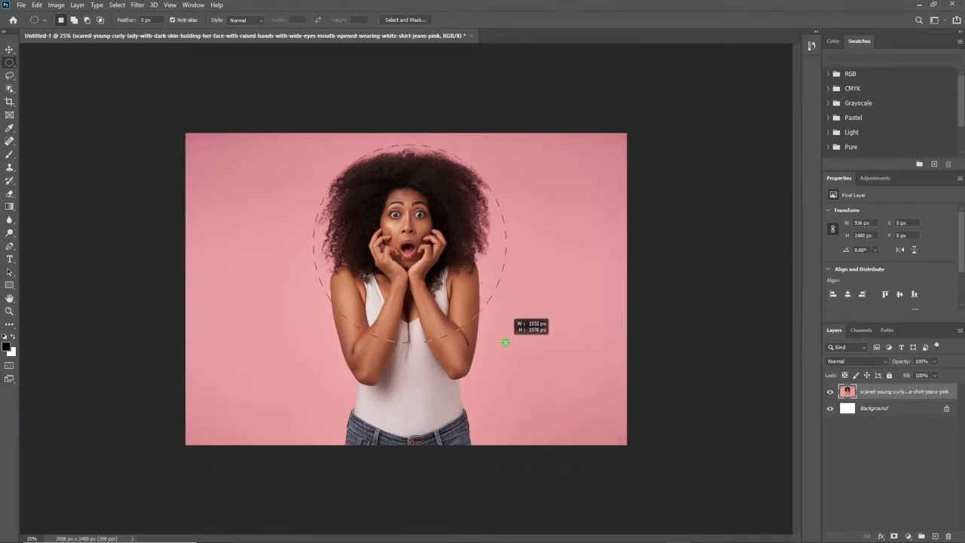
pyautogui.moveTo(505, 342); pyautogui.dragTo(579, 385)
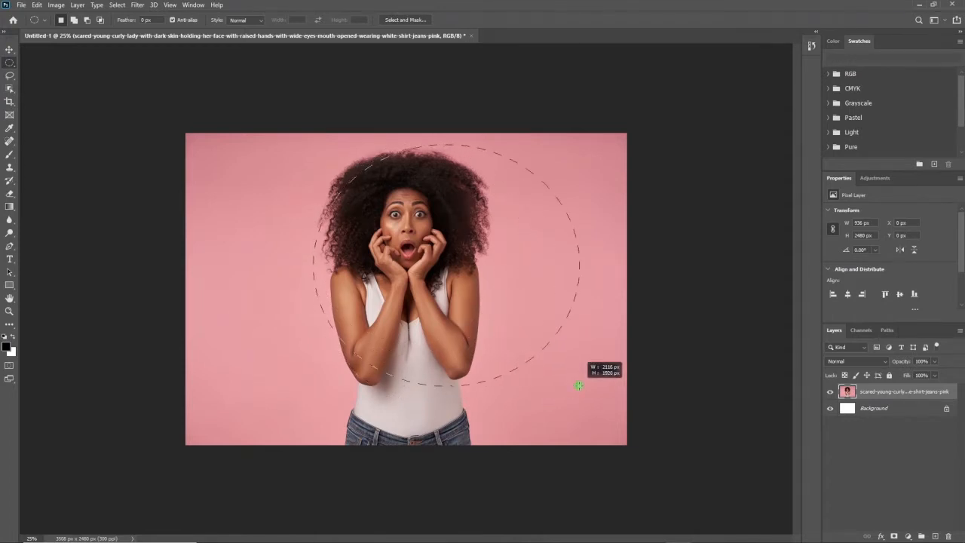
pyautogui.moveTo(578, 385); pyautogui.dragTo(497, 326)
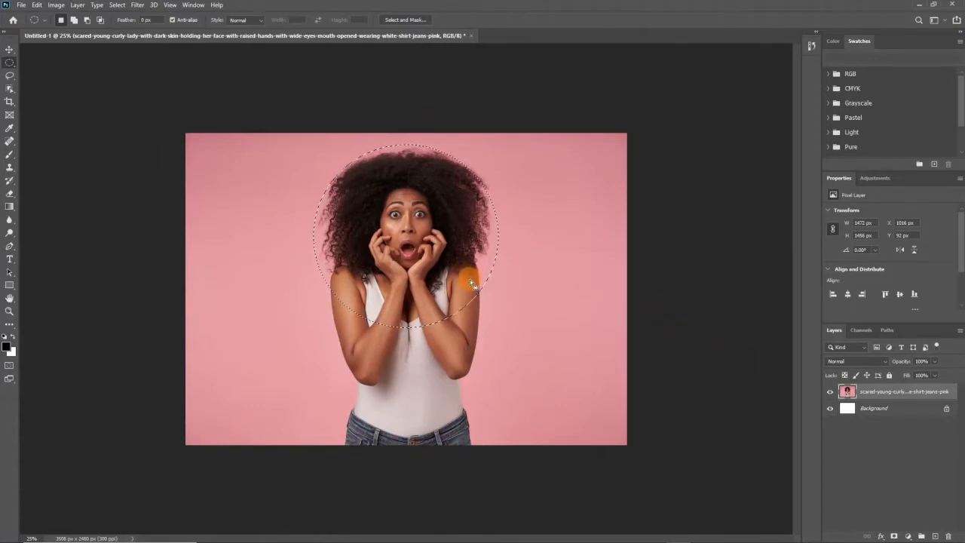
pyautogui.press('Delete')
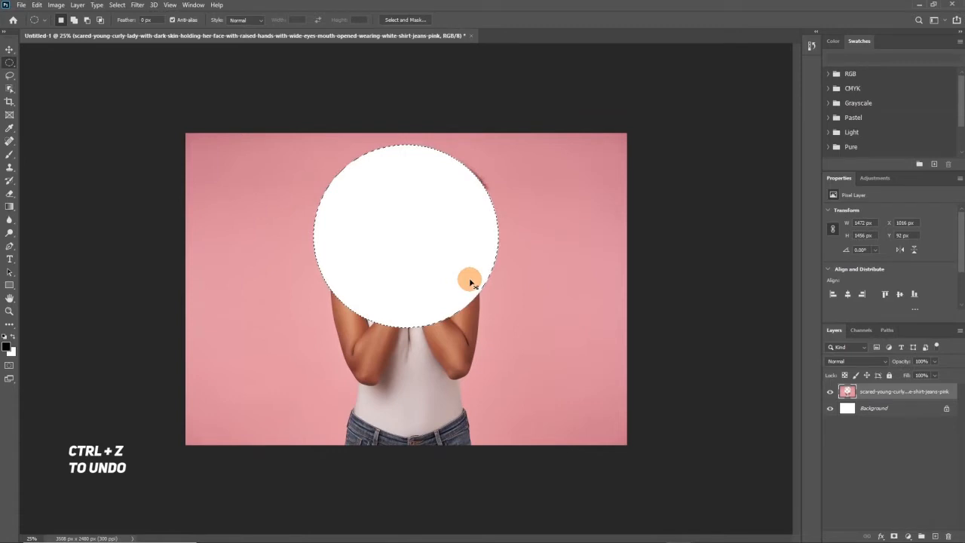
pyautogui.hotkey('ctrl', 'z')
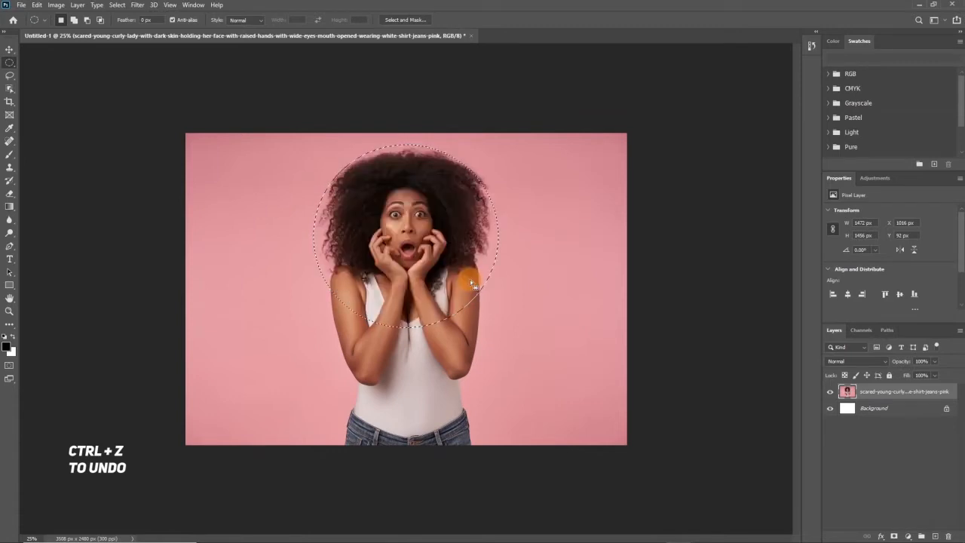
# - Invert the elliptical selection, delete the photo area outside the circle and deselect
pyautogui.click(118, 6)
pyautogui.click(135, 41)
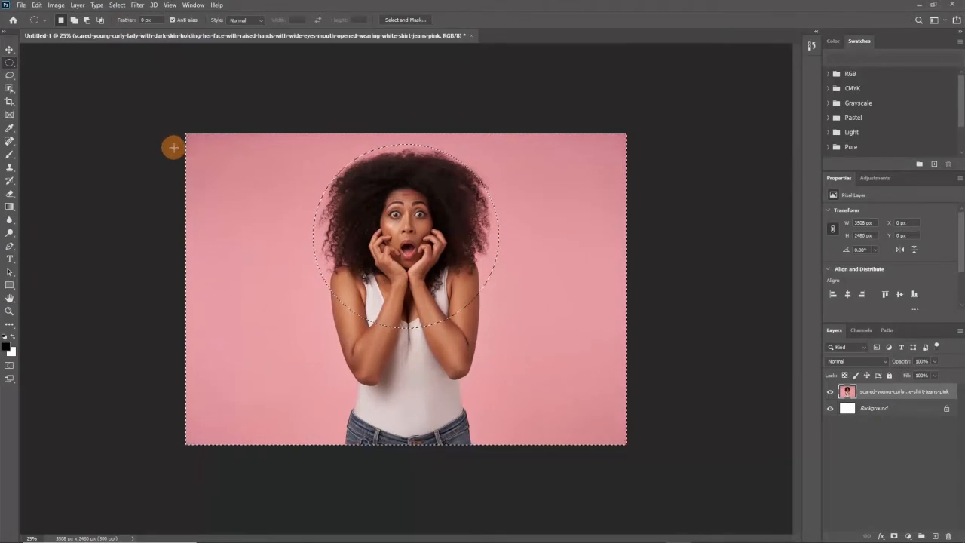
pyautogui.press('Delete')
pyautogui.hotkey('ctrl', 'd')
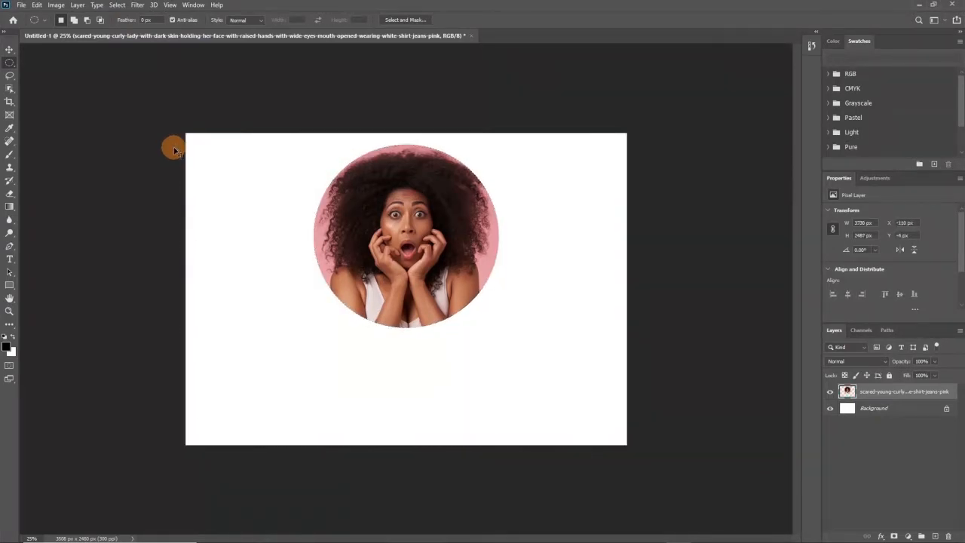
# - Undo the deletion outside the circle and clear the selection
pyautogui.hotkey('ctrl', 'z')
pyautogui.hotkey('ctrl', 'z')
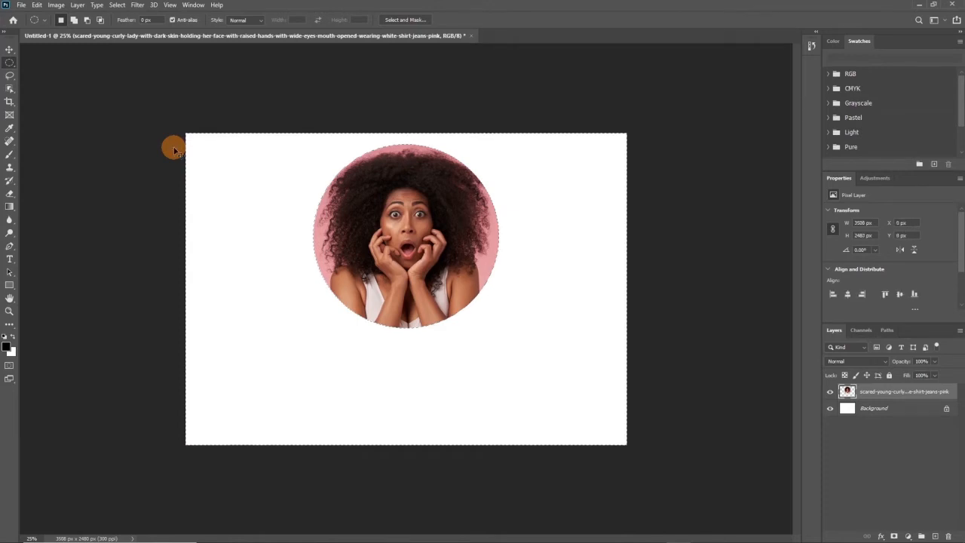
pyautogui.hotkey('ctrl', 'd')
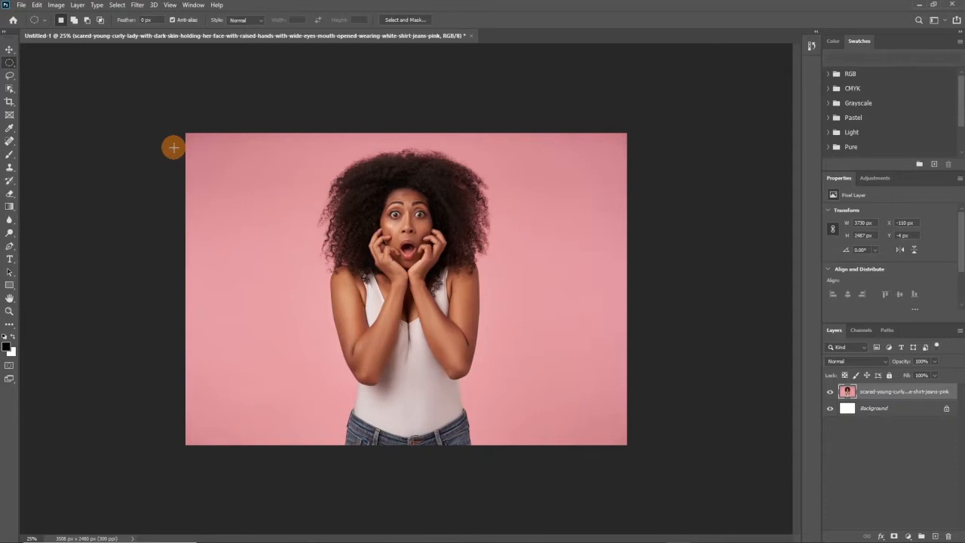
# - Outline the woman with a freehand Lasso selection about 1552 × 2480 px, then delete the enclosed pixels and undo the deletion
pyautogui.click(16, 81)
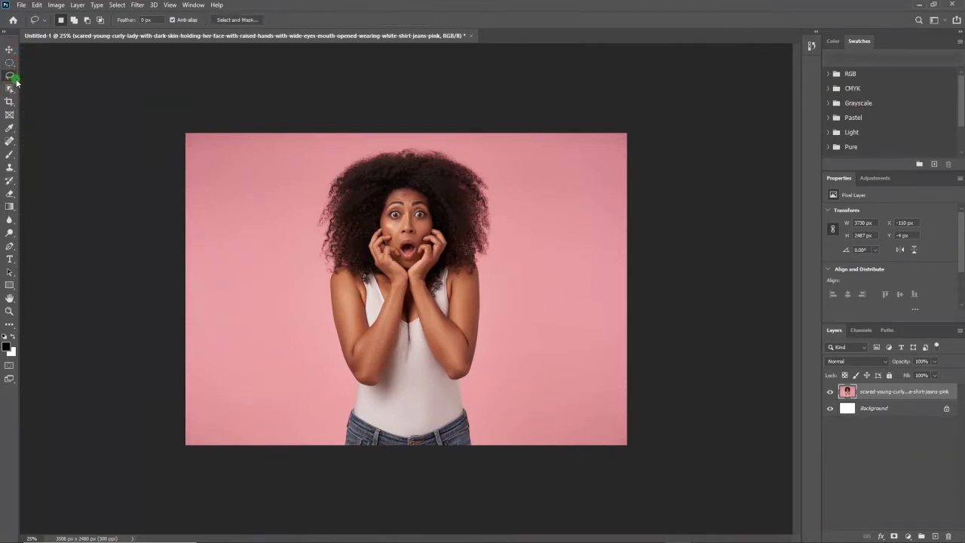
pyautogui.rightClick(16, 80)
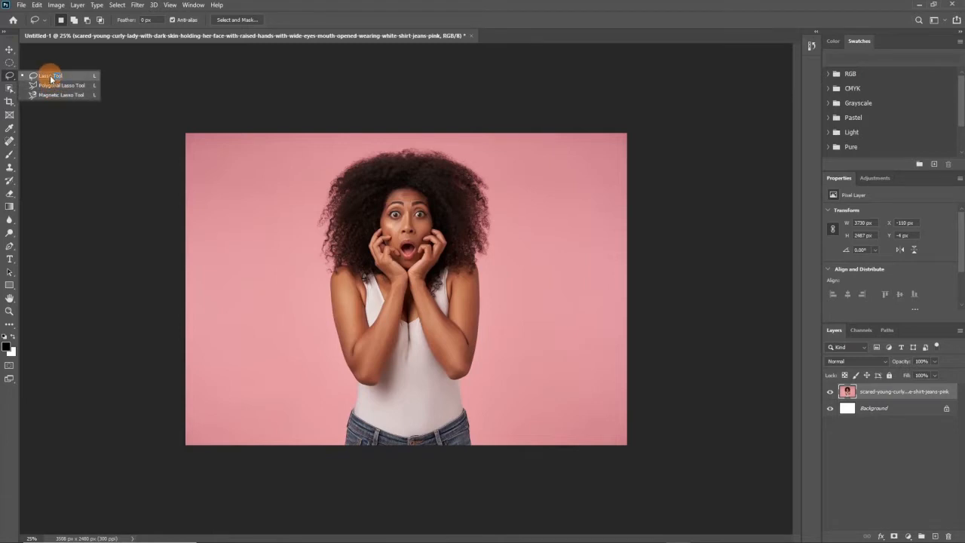
pyautogui.click(50, 77)
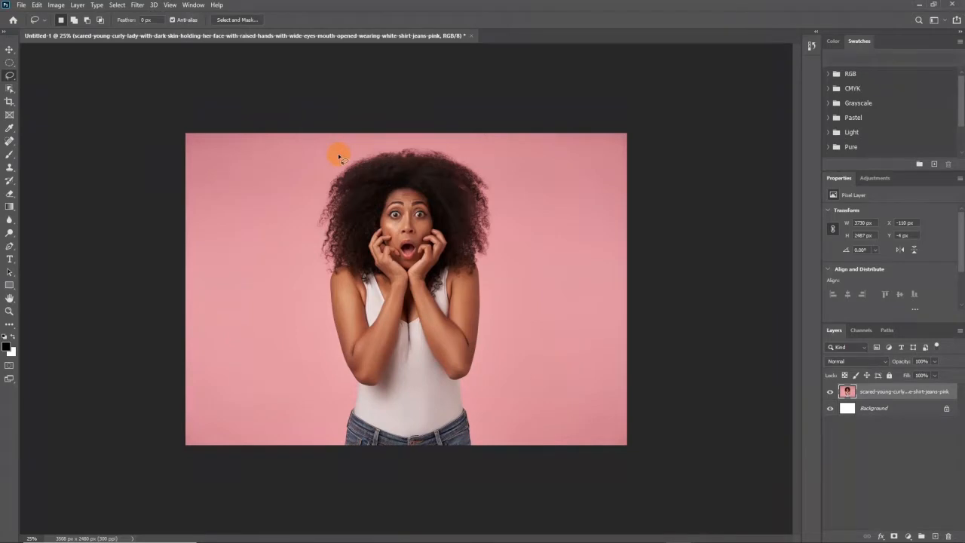
pyautogui.moveTo(341, 159); pyautogui.dragTo(320, 264)
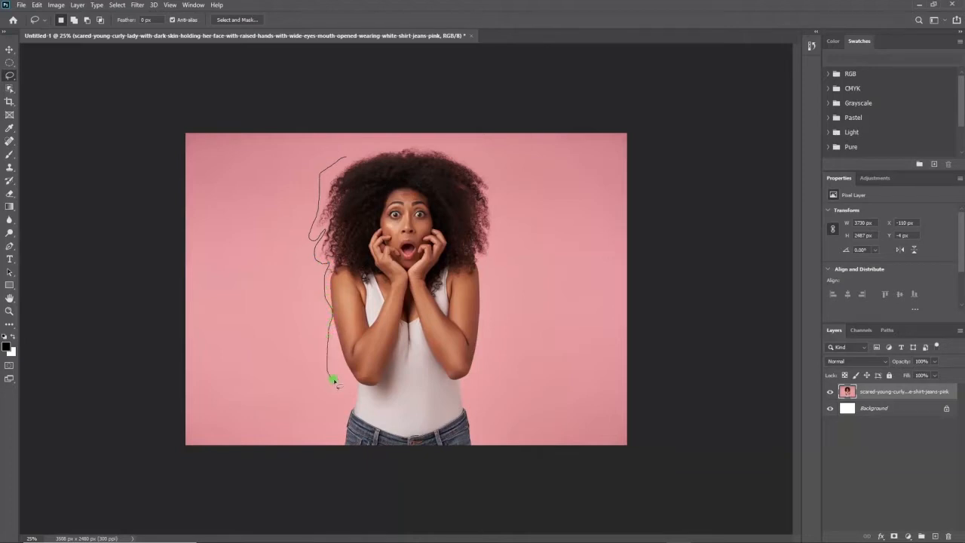
pyautogui.moveTo(326, 435)
pyautogui.mouseDown()
pyautogui.moveTo(363, 475)
pyautogui.moveTo(449, 486)
pyautogui.moveTo(485, 456)
pyautogui.moveTo(481, 416)
pyautogui.mouseUp()
pyautogui.moveTo(503, 207)
pyautogui.mouseDown()
pyautogui.moveTo(502, 179)
pyautogui.moveTo(388, 118)
pyautogui.moveTo(343, 159)
pyautogui.mouseUp()
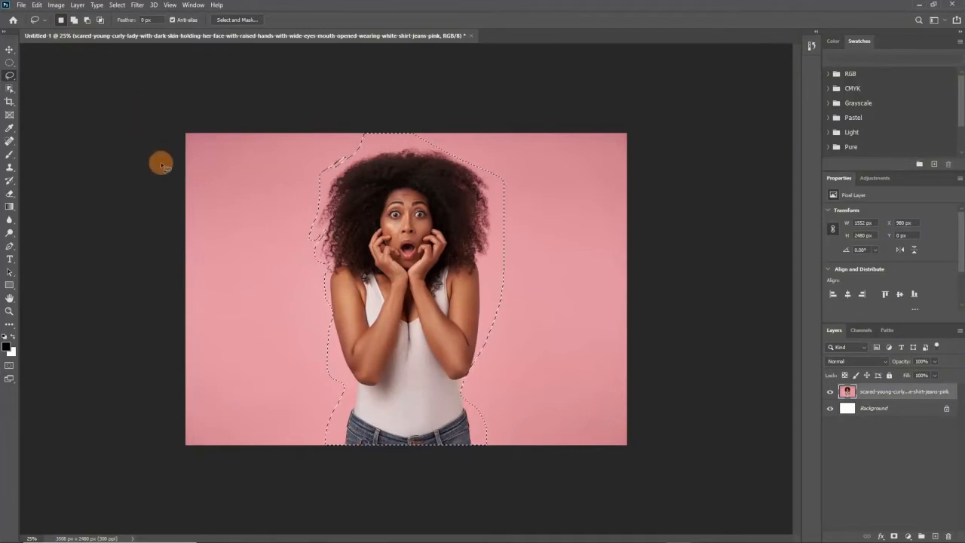
pyautogui.press('Delete')
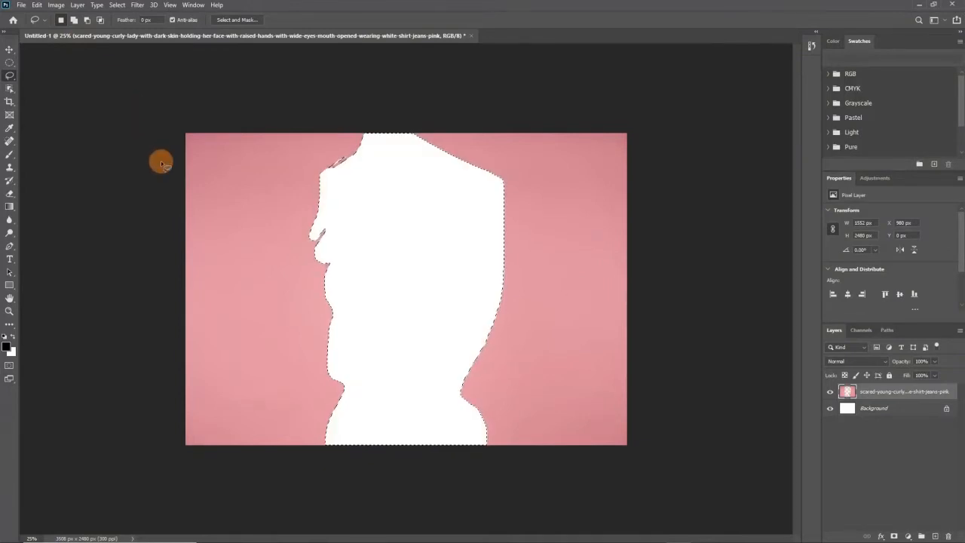
pyautogui.hotkey('ctrl', 'z')
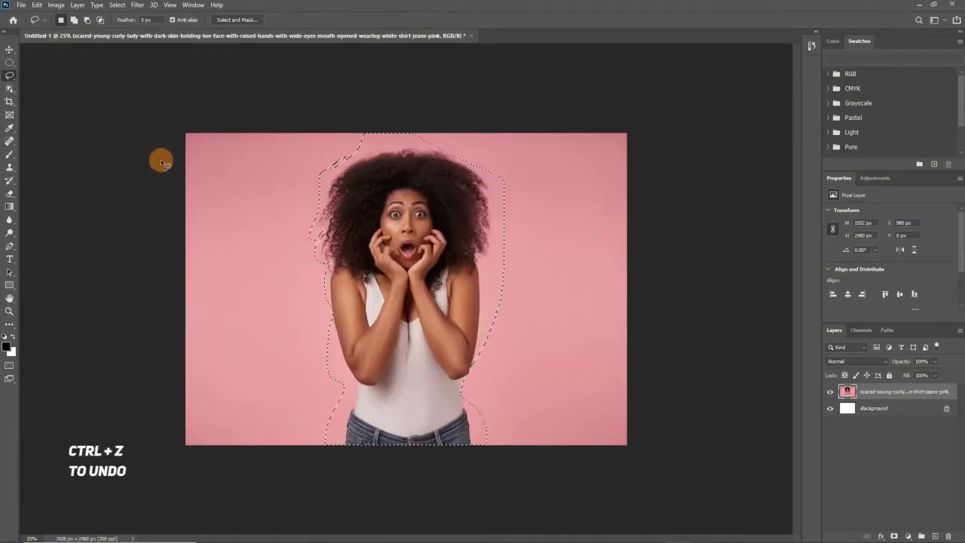
# - Invert the lasso selection and delete the pink background outside the woman's outline
pyautogui.click(117, 6)
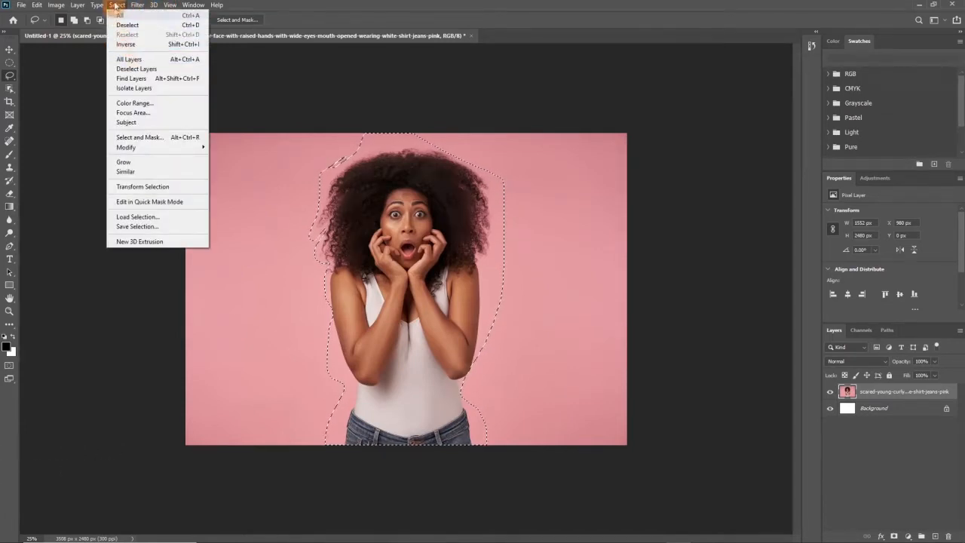
pyautogui.click(125, 45)
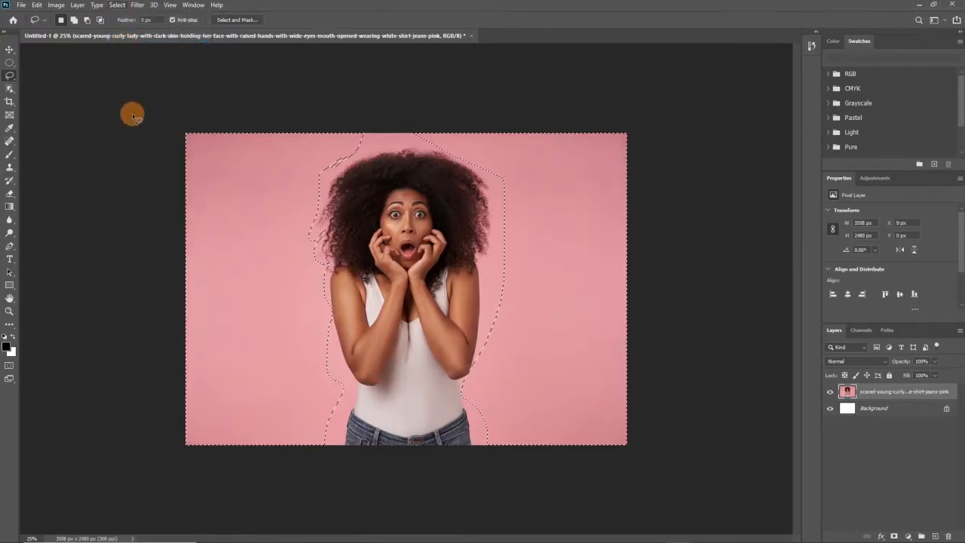
pyautogui.press('Delete')
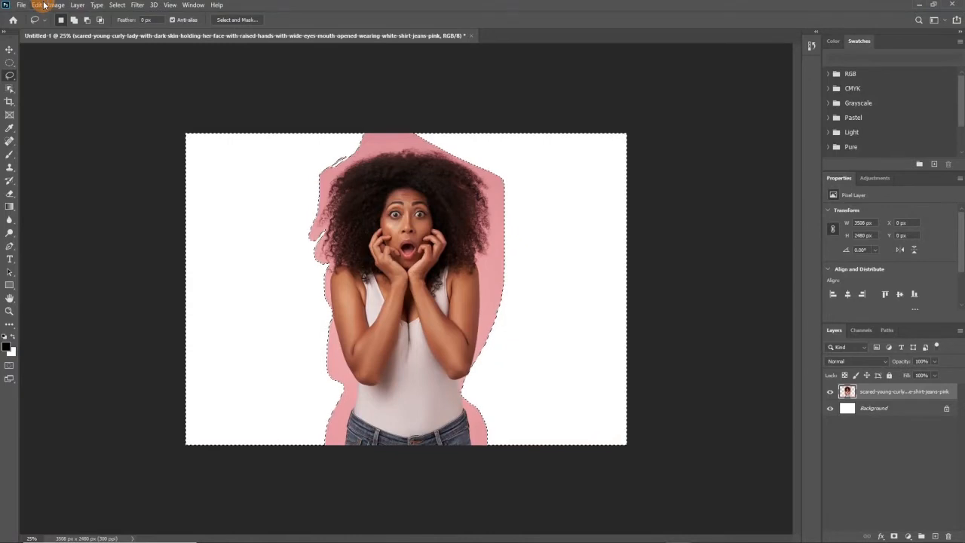
# - Undo the deletion of the pink background outside the lasso outline and clear the selection
pyautogui.hotkey('ctrl', 'z')
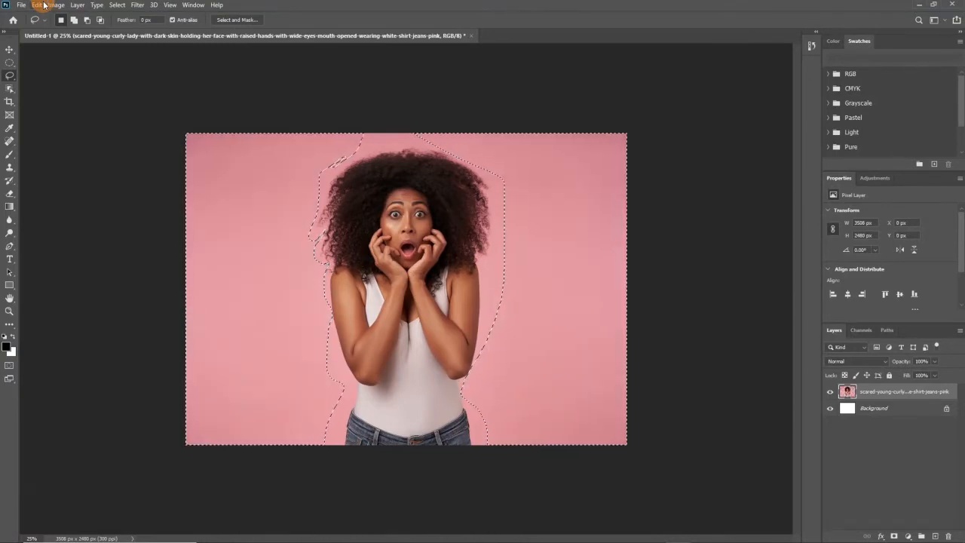
pyautogui.hotkey('ctrl', 'd')
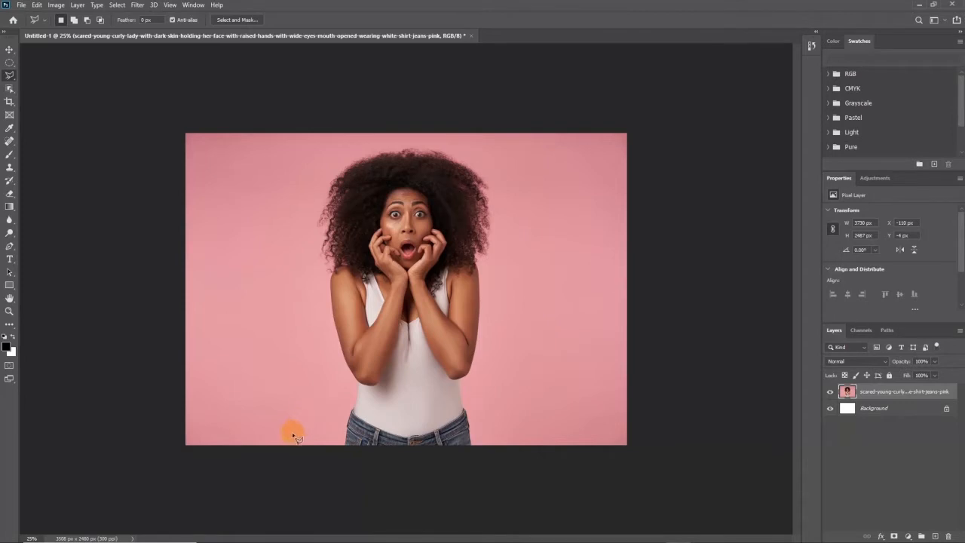
# - Outline the woman with a straight-edged Polygonal Lasso selection about 1584 px wide, then delete the enclosed pixels and undo the deletion
pyautogui.click(340, 446)
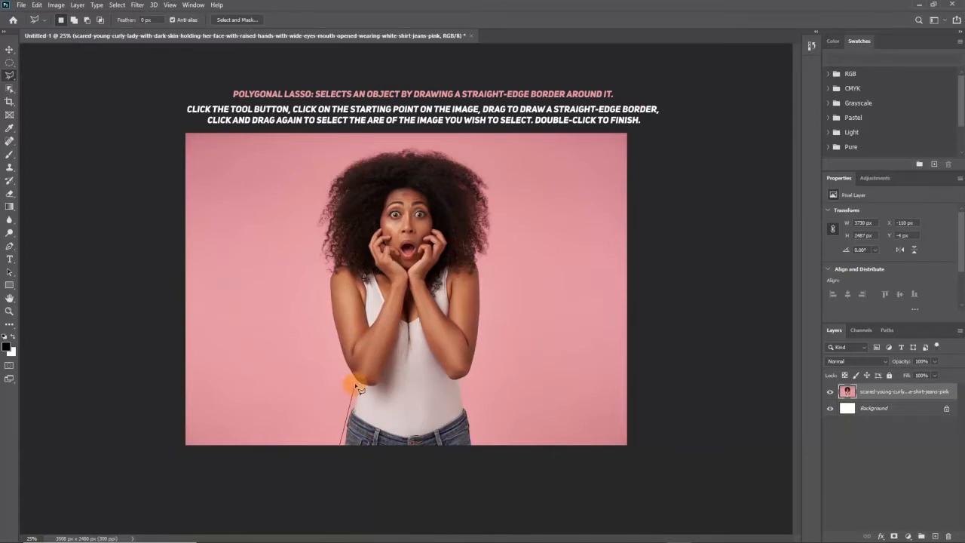
pyautogui.click(357, 383)
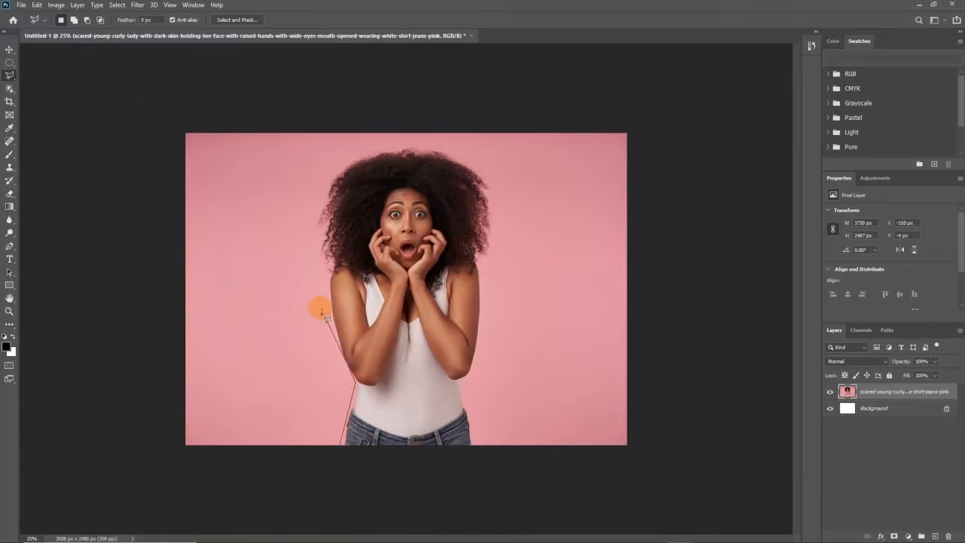
pyautogui.click(334, 346)
pyautogui.click(326, 272)
pyautogui.click(302, 220)
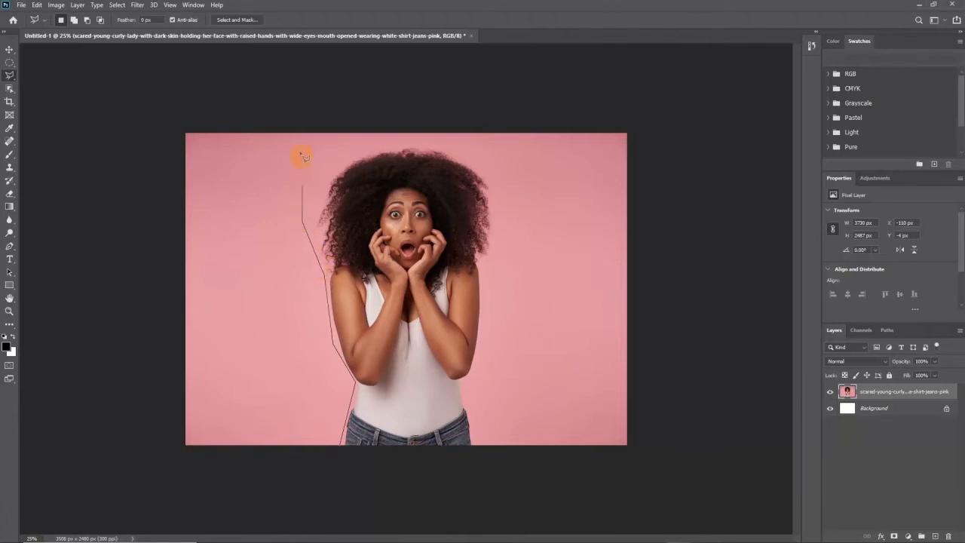
pyautogui.click(340, 142)
pyautogui.click(451, 141)
pyautogui.click(501, 188)
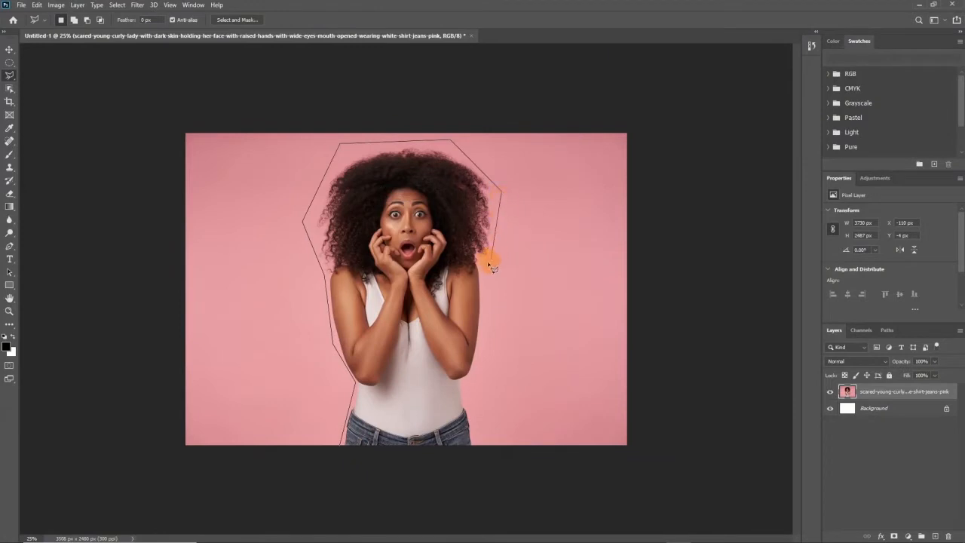
pyautogui.click(487, 349)
pyautogui.click(467, 392)
pyautogui.click(477, 444)
pyautogui.click(478, 460)
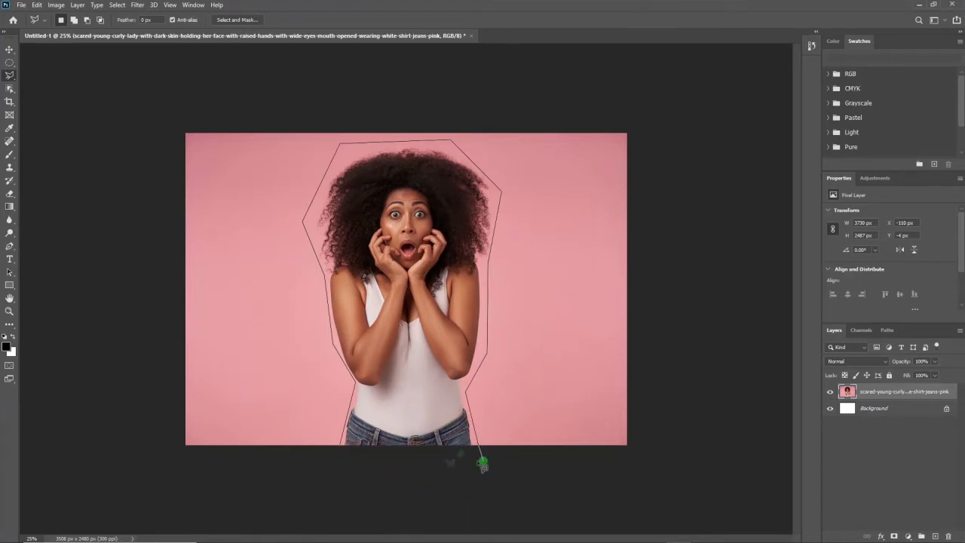
pyautogui.click(340, 450)
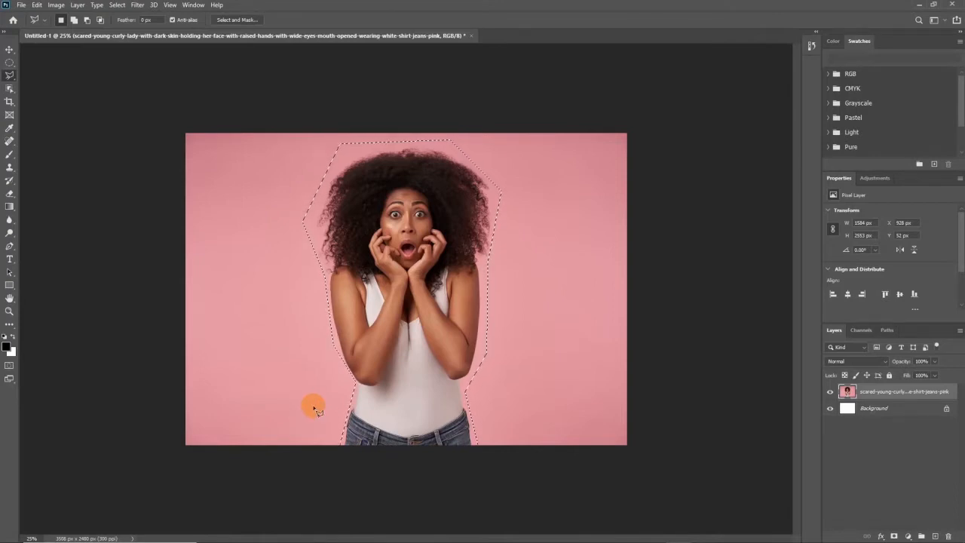
pyautogui.press('Delete')
pyautogui.hotkey('ctrl', 'z')
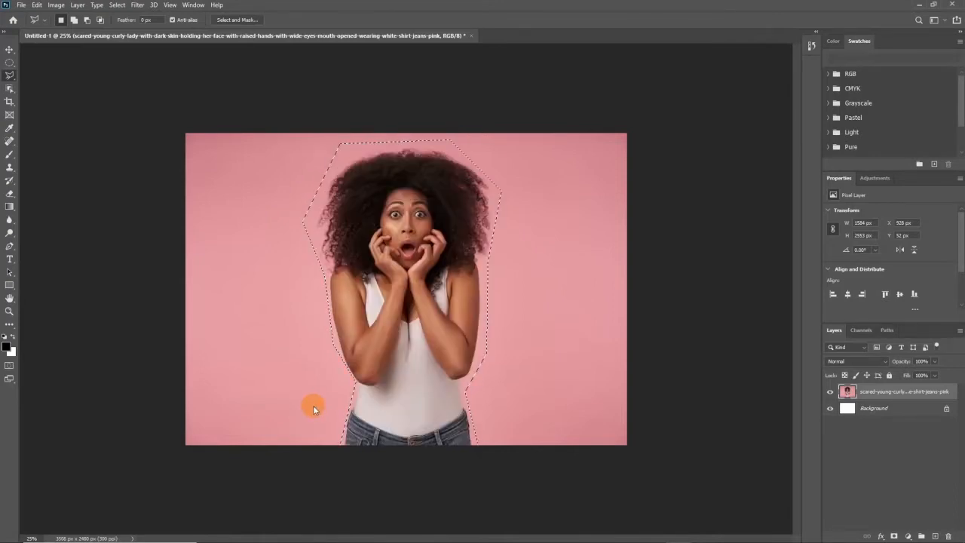
# - Invert the polygonal selection and delete the pink background outside the woman's outline
pyautogui.click(117, 6)
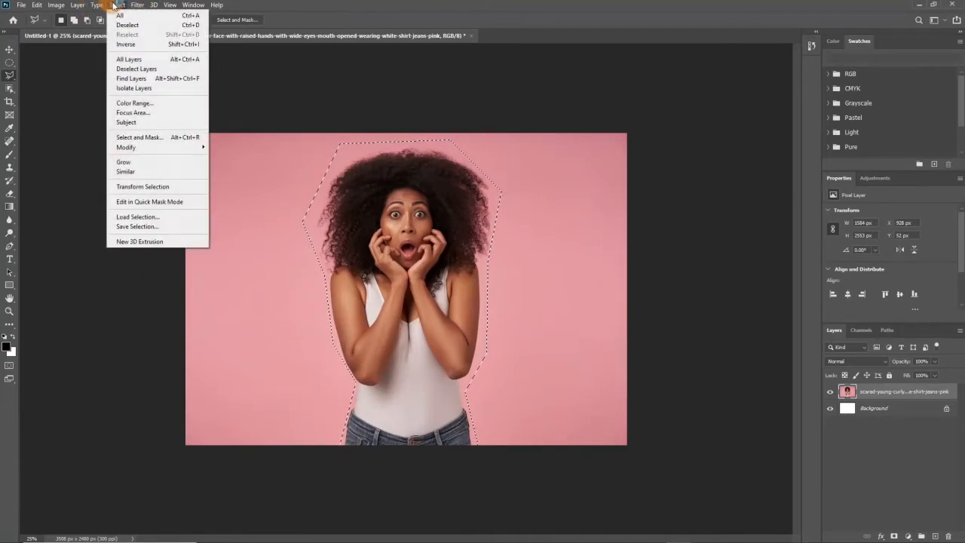
pyautogui.click(127, 44)
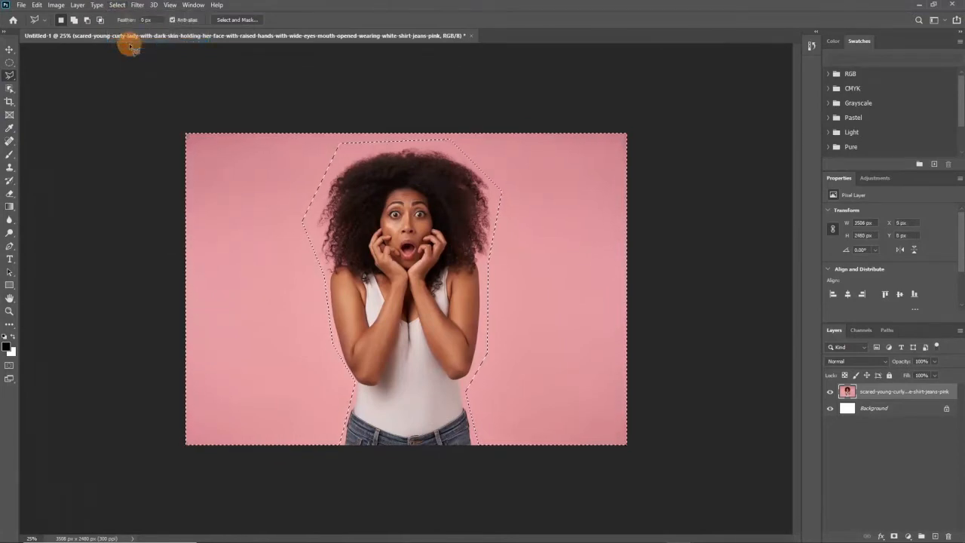
pyautogui.press('Delete')
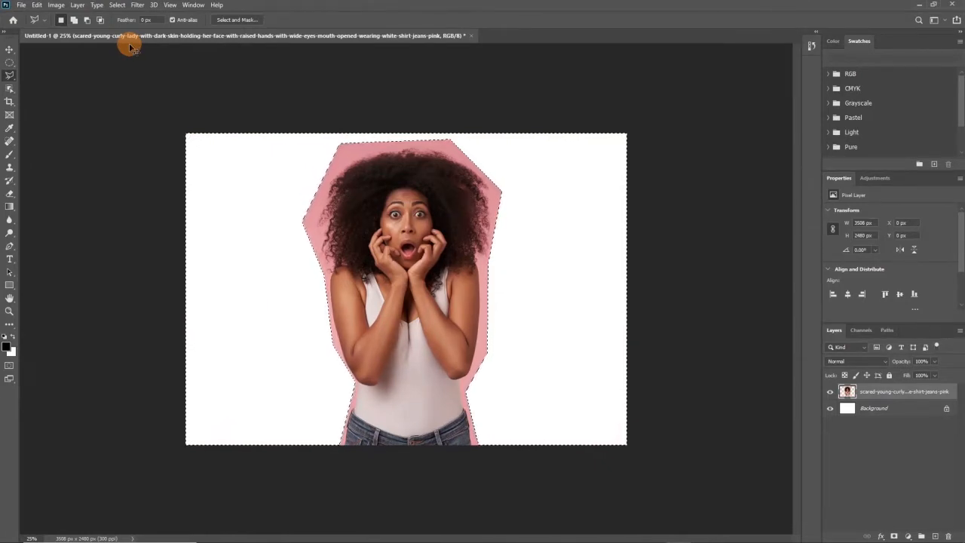
# - Undo the background deletion outside the polygonal outline and remove the selection
pyautogui.hotkey('ctrl', 'z')
pyautogui.hotkey('ctrl', 'z')
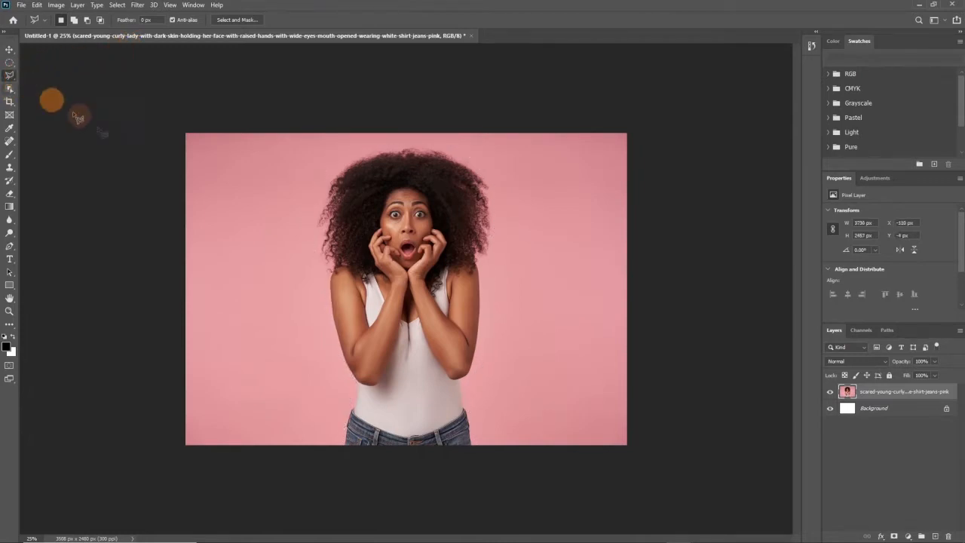
# - Trace the woman's edges with a Magnetic Lasso selection about 1495 × 2323 px, then delete the enclosed pixels and undo the deletion
pyautogui.click(12, 78)
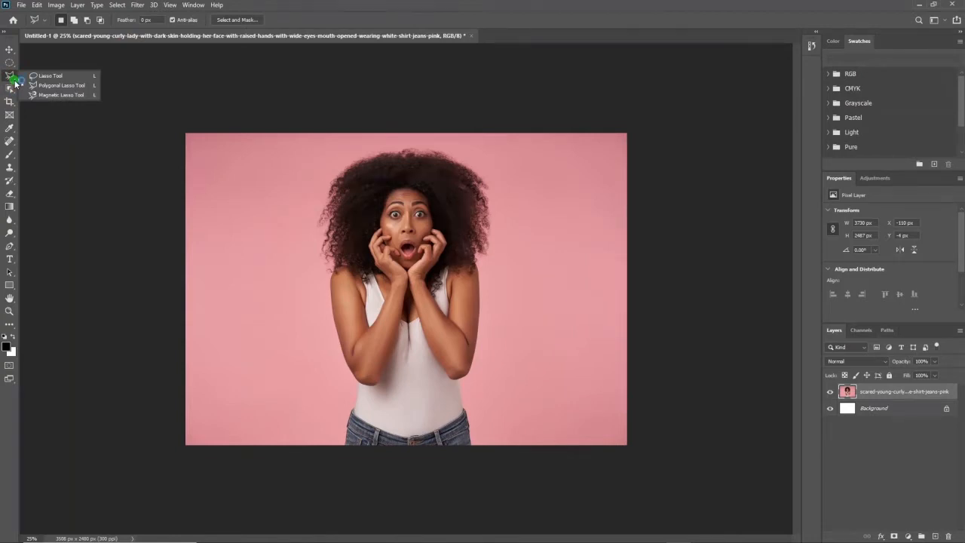
pyautogui.click(56, 95)
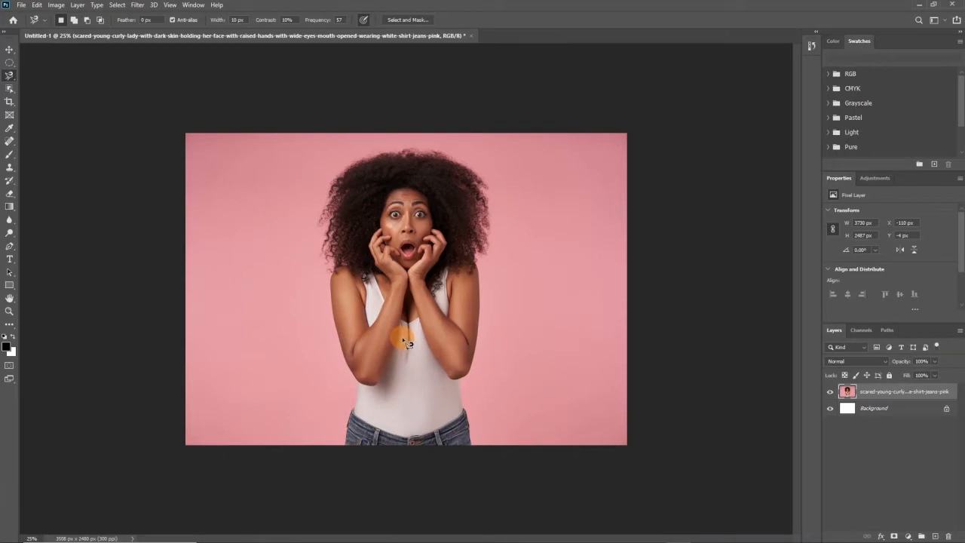
pyautogui.click(344, 444)
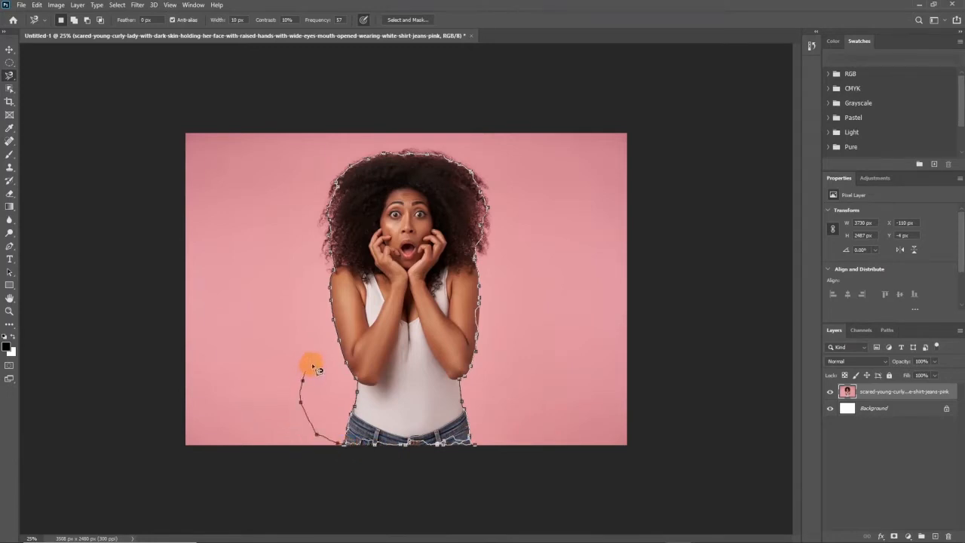
pyautogui.click(346, 451)
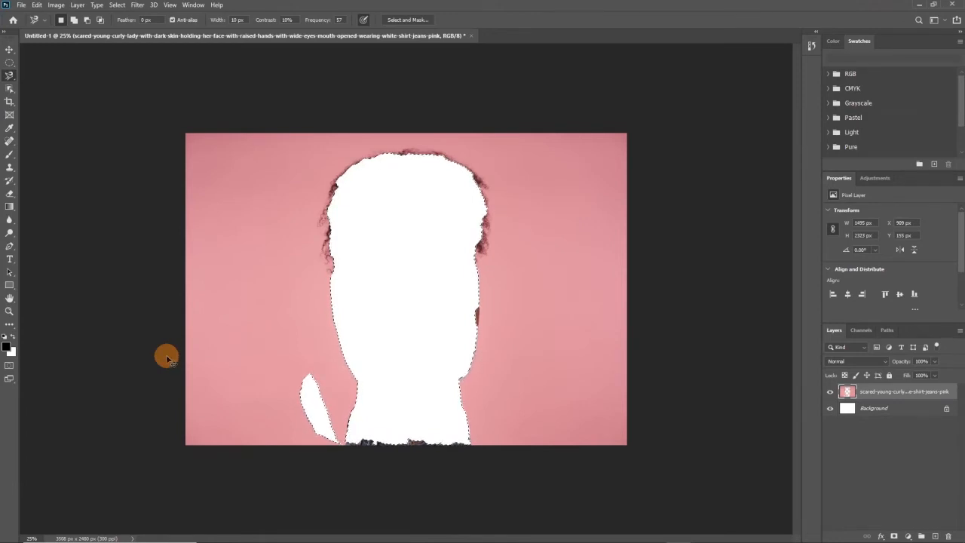
pyautogui.hotkey('ctrl', 'z')
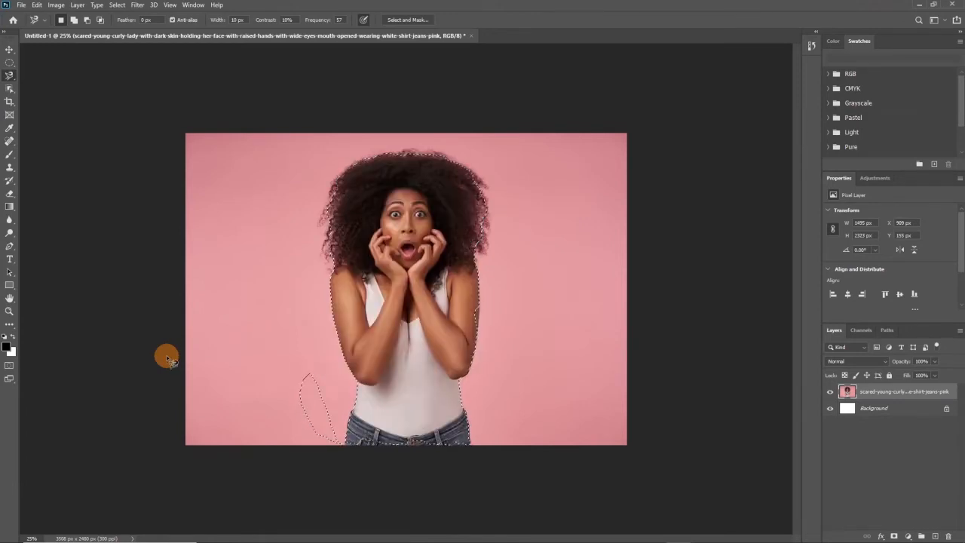
# - Invert the magnetic lasso selection and delete the pink background around the woman
pyautogui.click(116, 6)
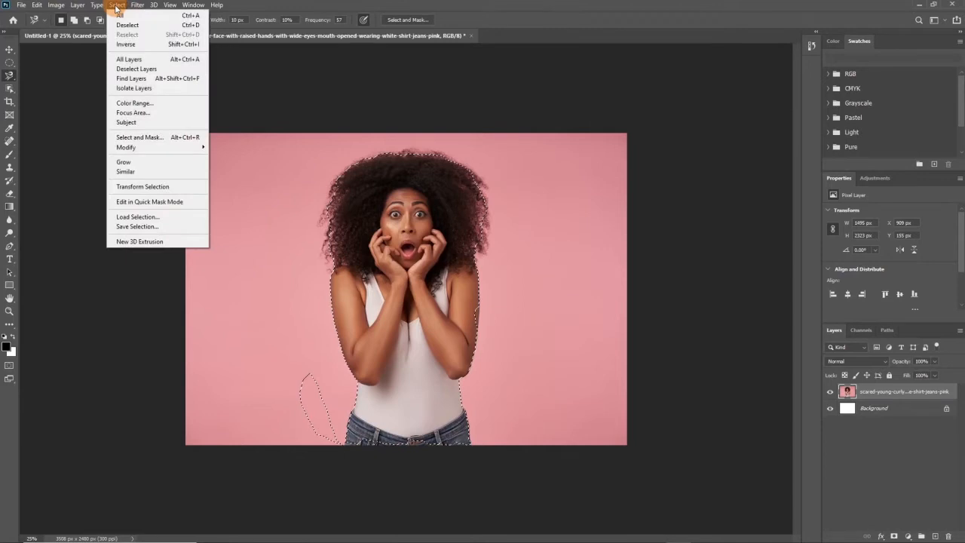
pyautogui.click(125, 46)
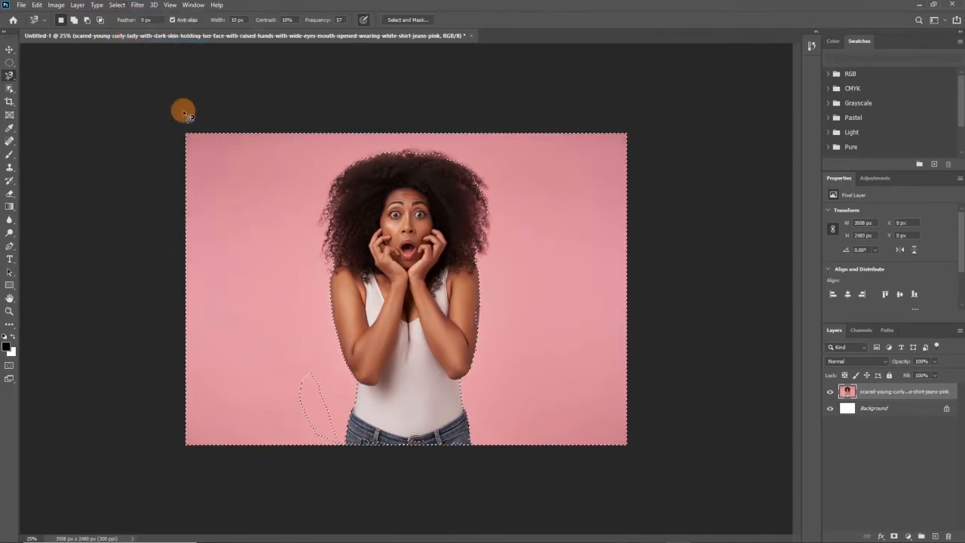
pyautogui.press('Delete')
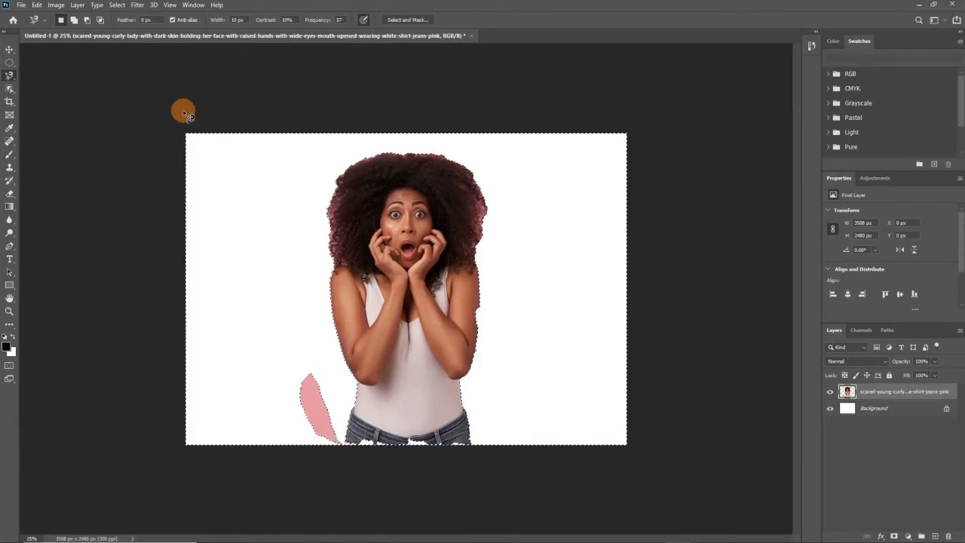
# - Undo the background deletion around the magnetic lasso outline and deselect
pyautogui.hotkey('ctrl', 'z')
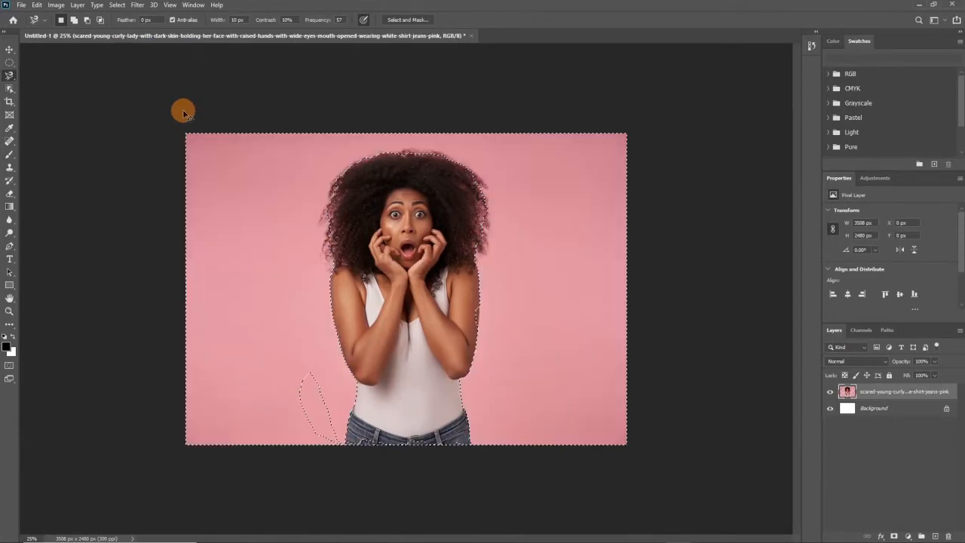
pyautogui.hotkey('ctrl', 'd')
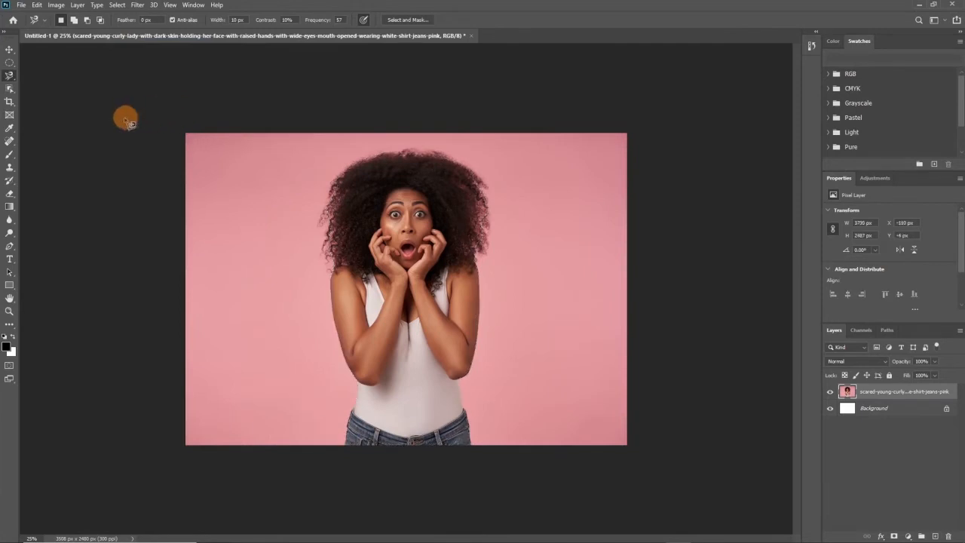
# - Select the woman by framing her with the Object Selection tool in Rectangle mode, then delete her and undo the deletion
pyautogui.click(10, 90)
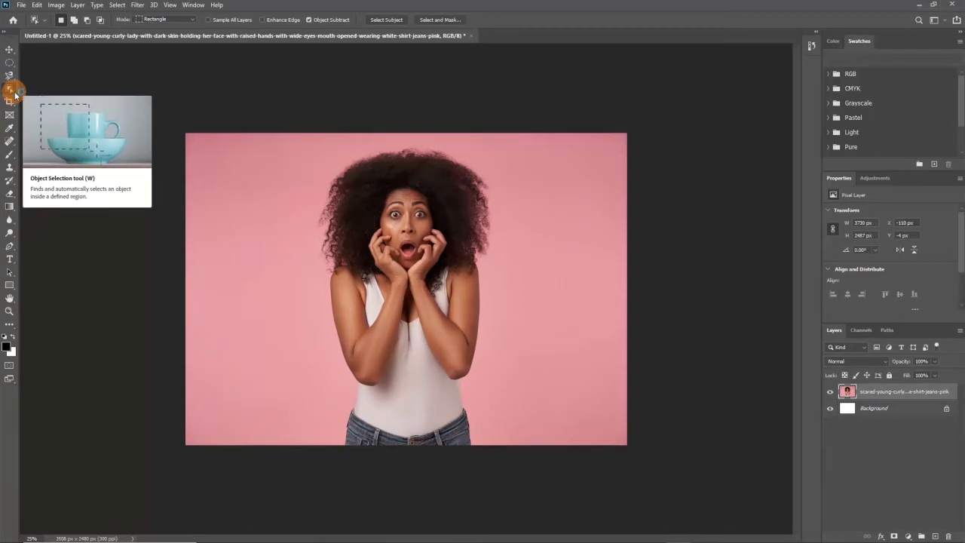
pyautogui.click(14, 93)
pyautogui.rightClick(14, 94)
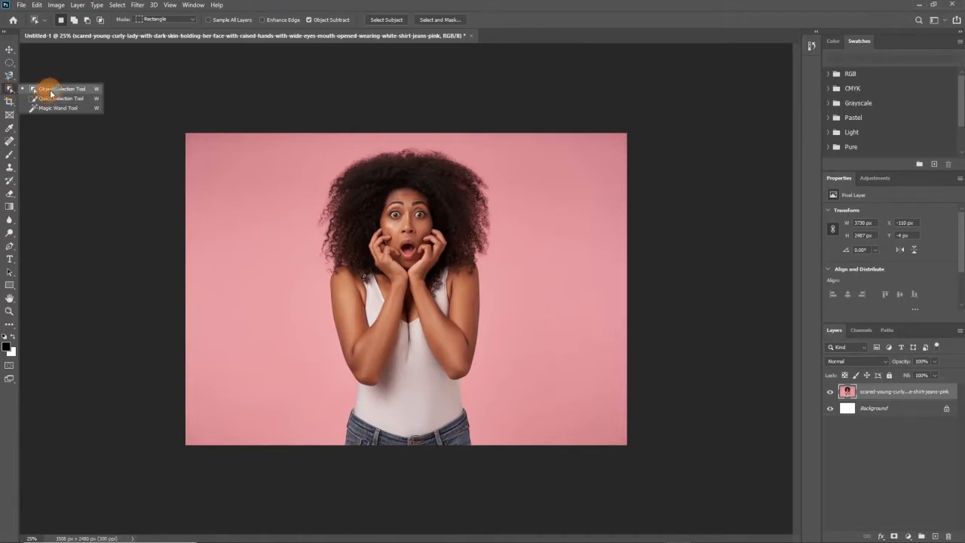
pyautogui.click(50, 91)
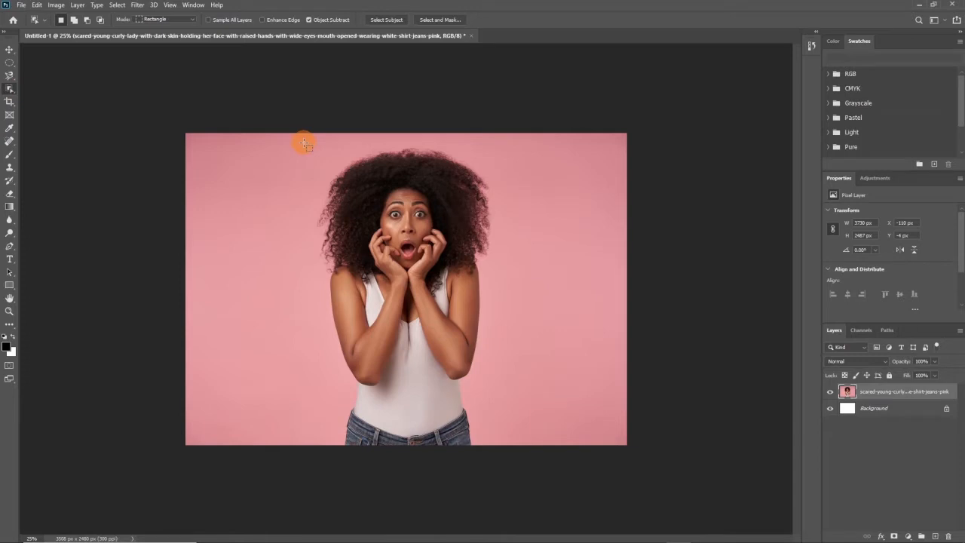
pyautogui.moveTo(304, 142); pyautogui.dragTo(501, 456)
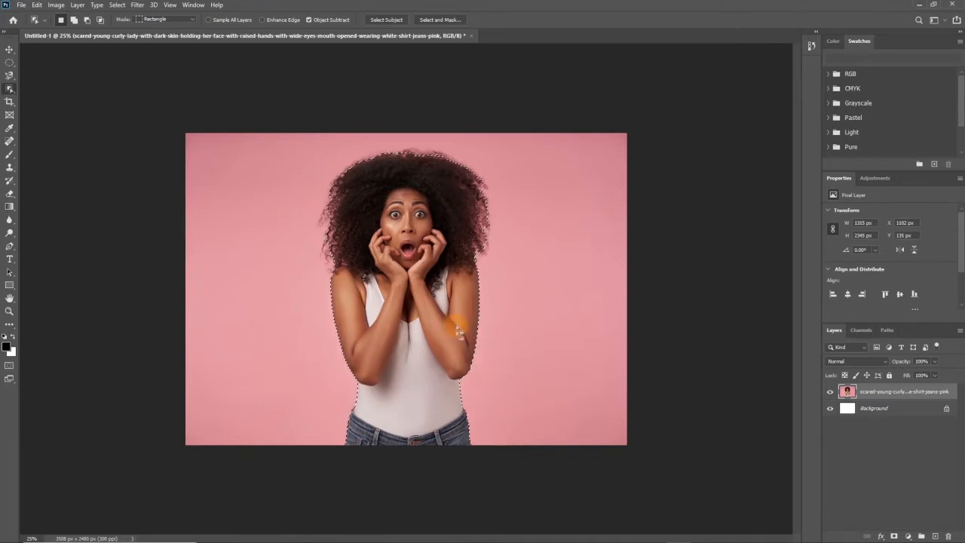
pyautogui.press('Delete')
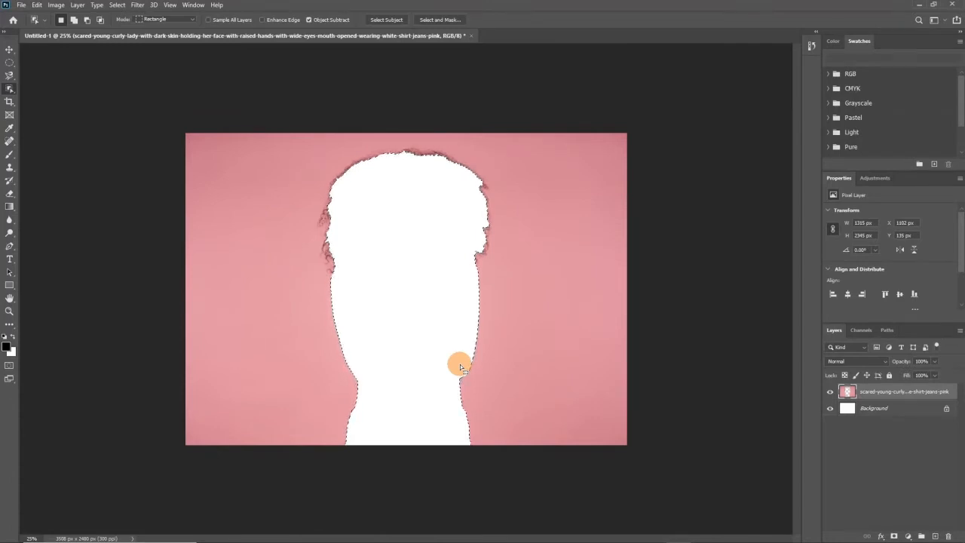
pyautogui.hotkey('ctrl', 'z')
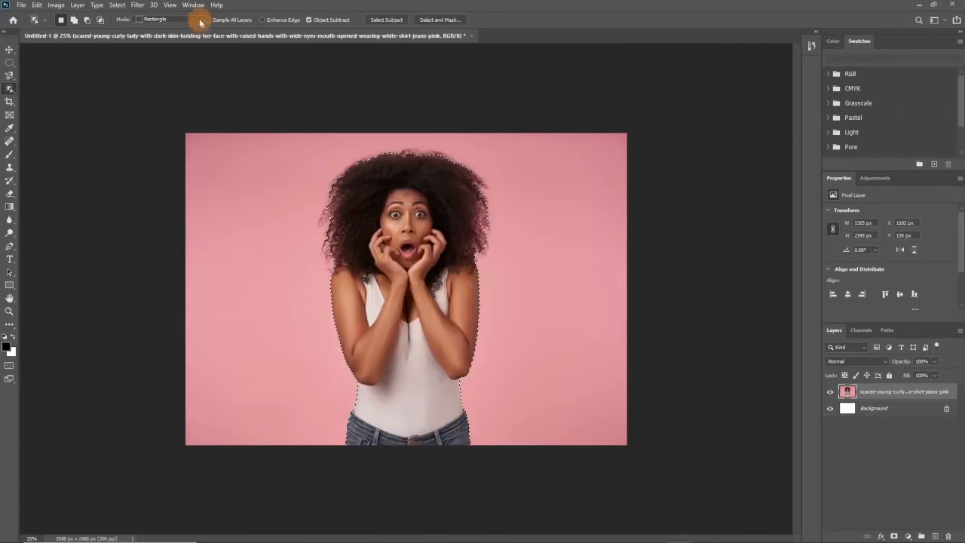
# - Invert the object selection, delete the pink background around the woman and deselect
pyautogui.click(116, 6)
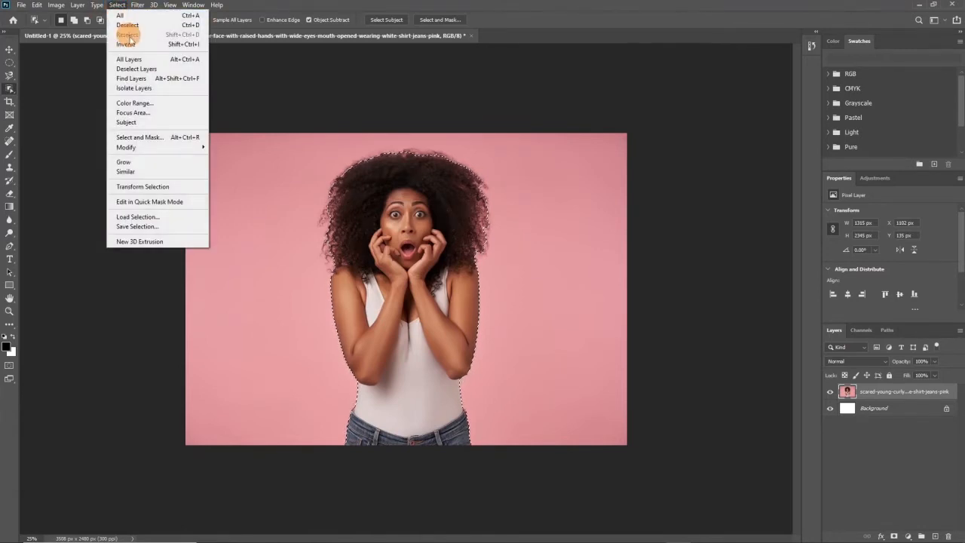
pyautogui.click(130, 44)
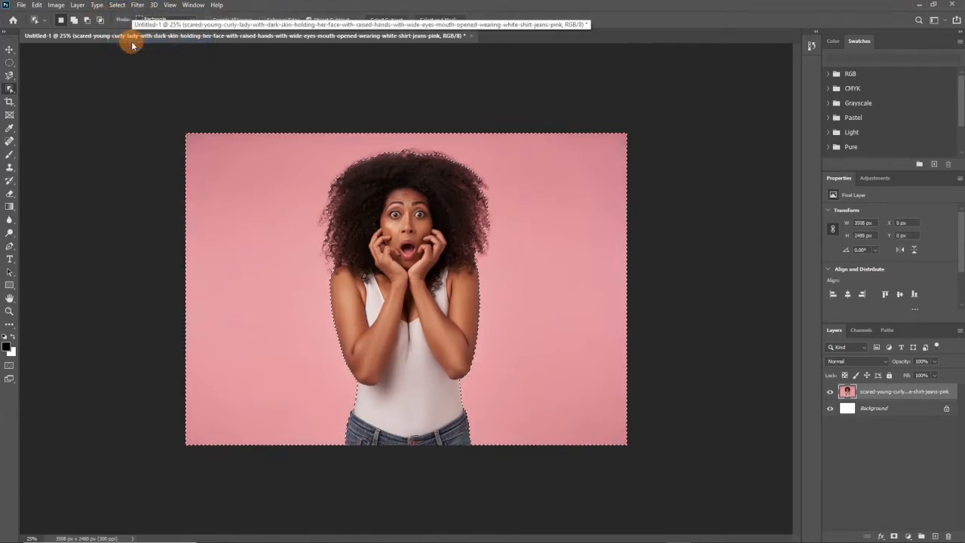
pyautogui.press('Delete')
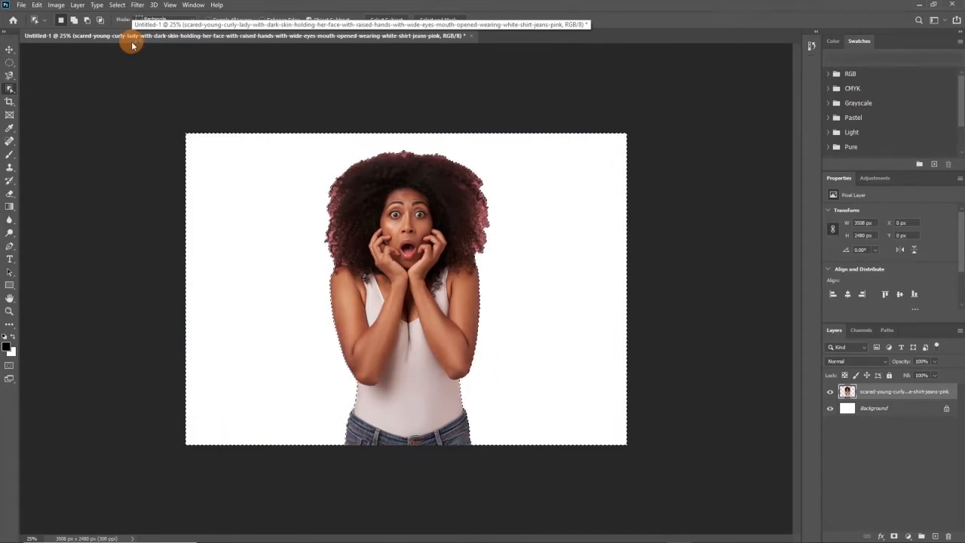
pyautogui.hotkey('ctrl', 'd')
# - Undo the deselection and the background deletion, then clear the restored selection
pyautogui.hotkey('ctrl', 'z')
pyautogui.hotkey('ctrl', 'z')
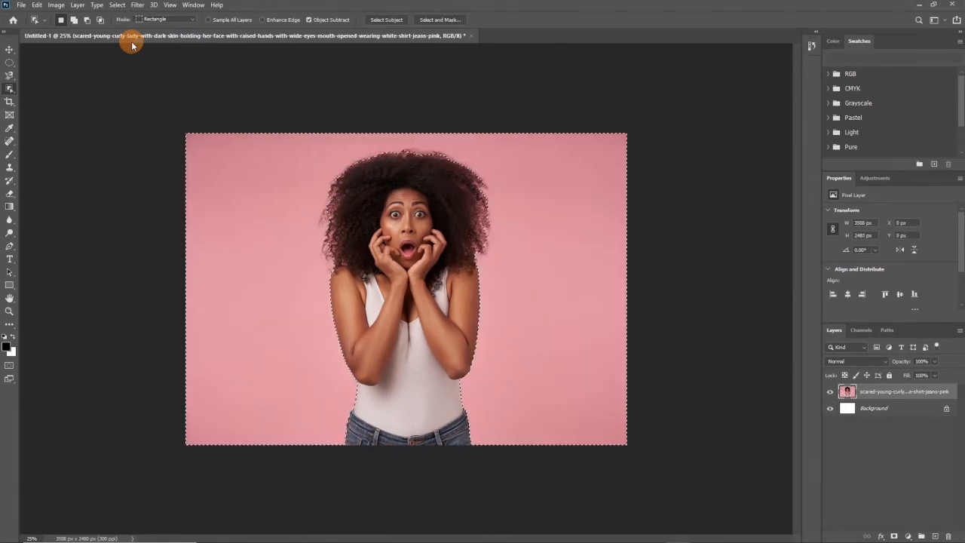
pyautogui.hotkey('ctrl', 'd')
# - Select the whole pink background around the woman with the Quick Selection tool, delete it and undo the deletion
pyautogui.rightClick(12, 92)
pyautogui.moveTo(15, 95); pyautogui.dragTo(45, 100)
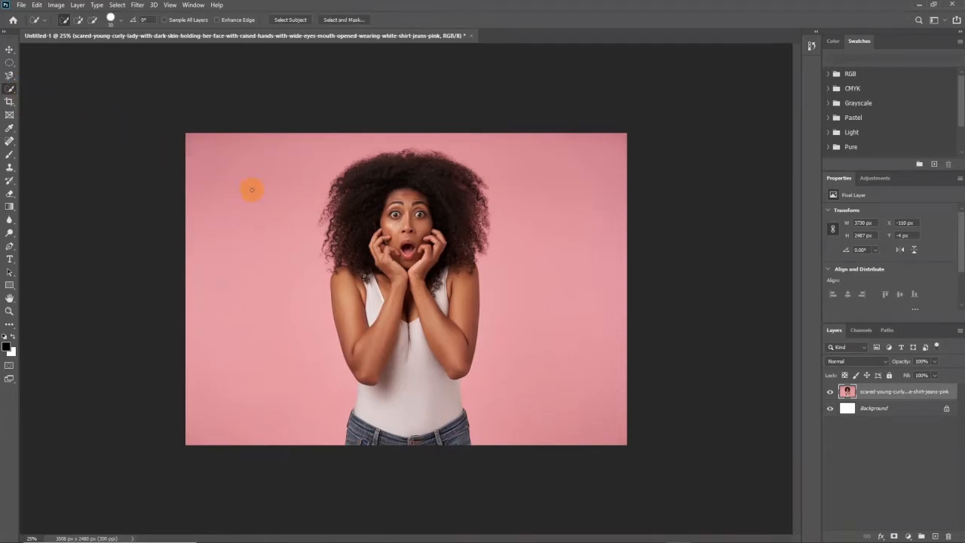
pyautogui.moveTo(195, 141); pyautogui.dragTo(281, 248)
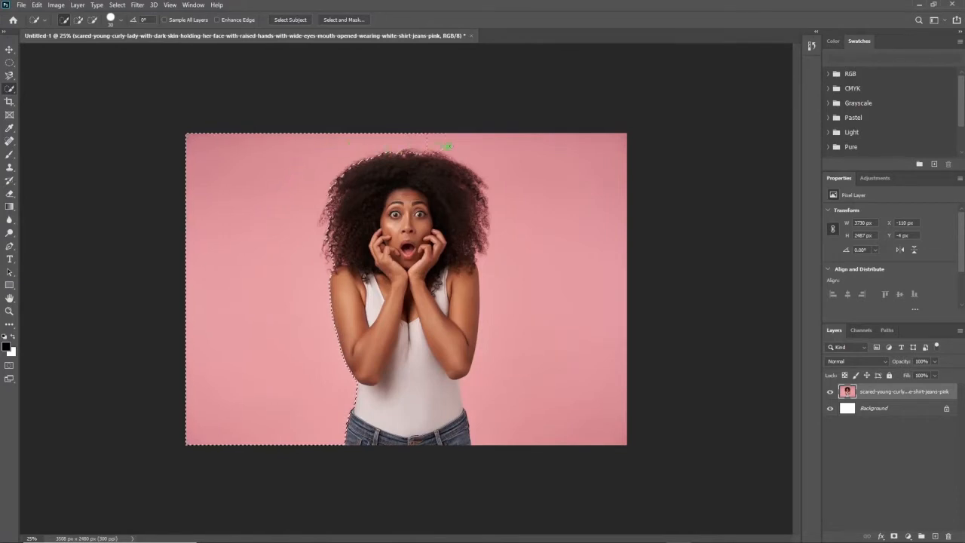
pyautogui.click(508, 311)
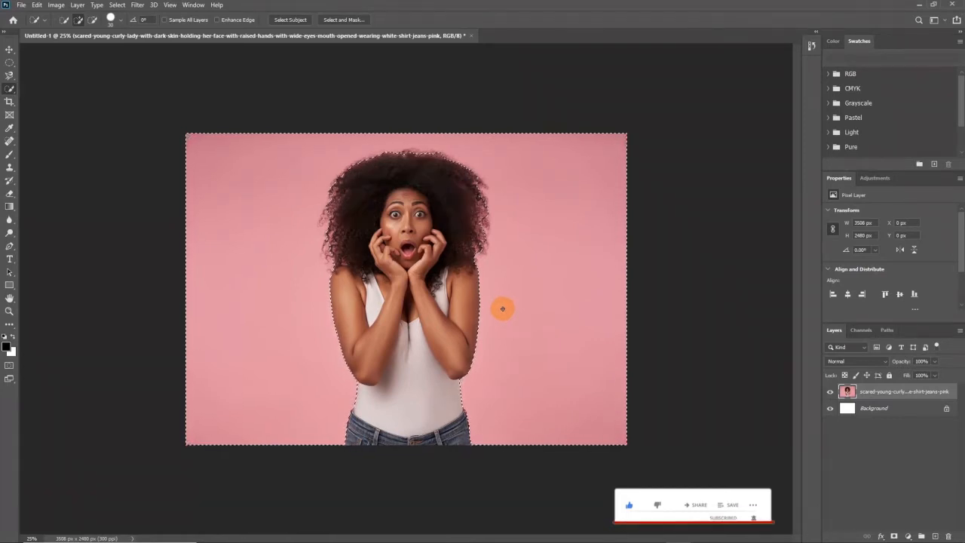
pyautogui.press('Delete')
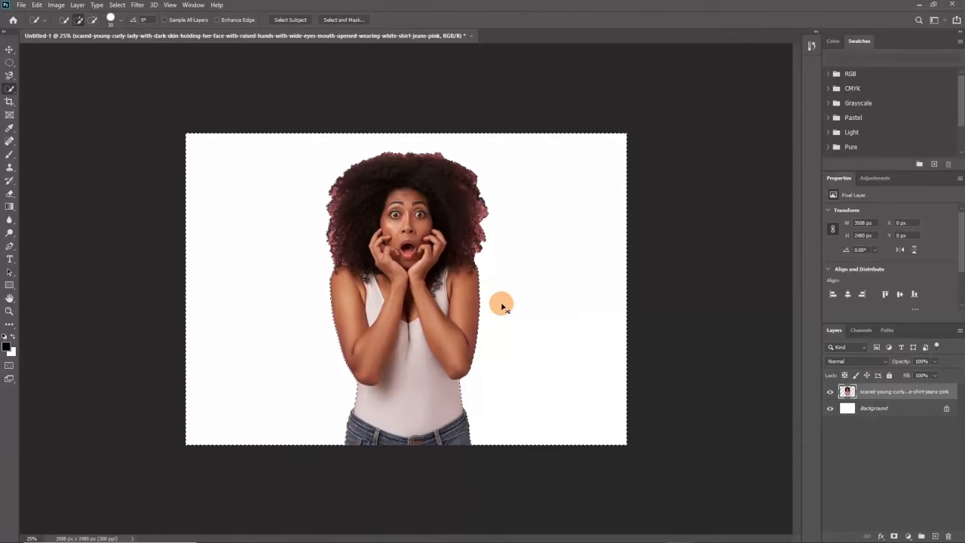
pyautogui.hotkey('ctrl', 'z')
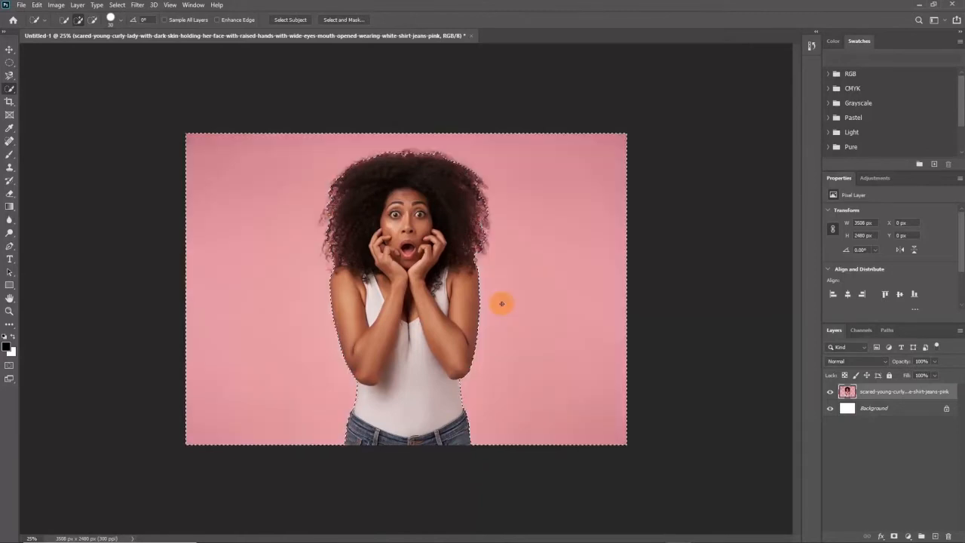
# - Invert the quick selection to the woman, delete her, undo the deletion and deselect
pyautogui.click(116, 5)
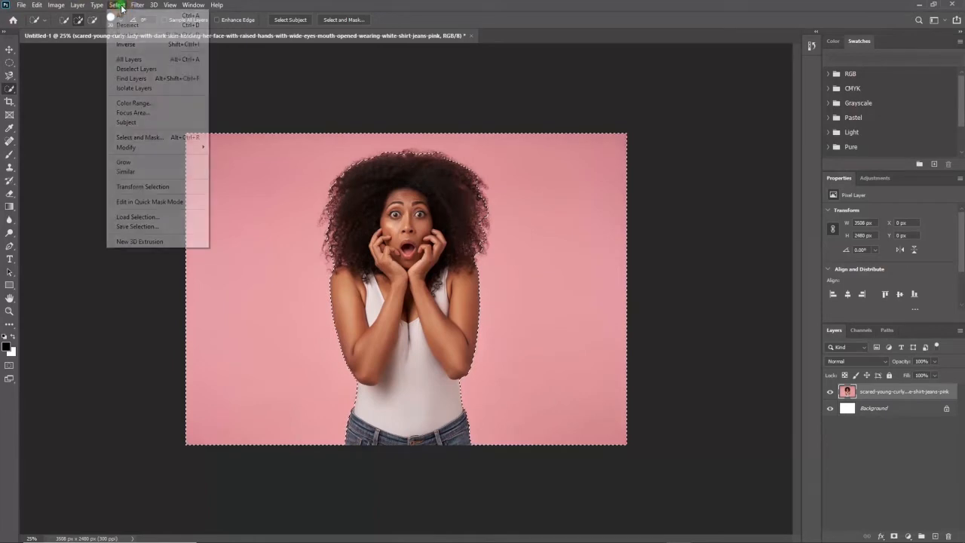
pyautogui.click(134, 45)
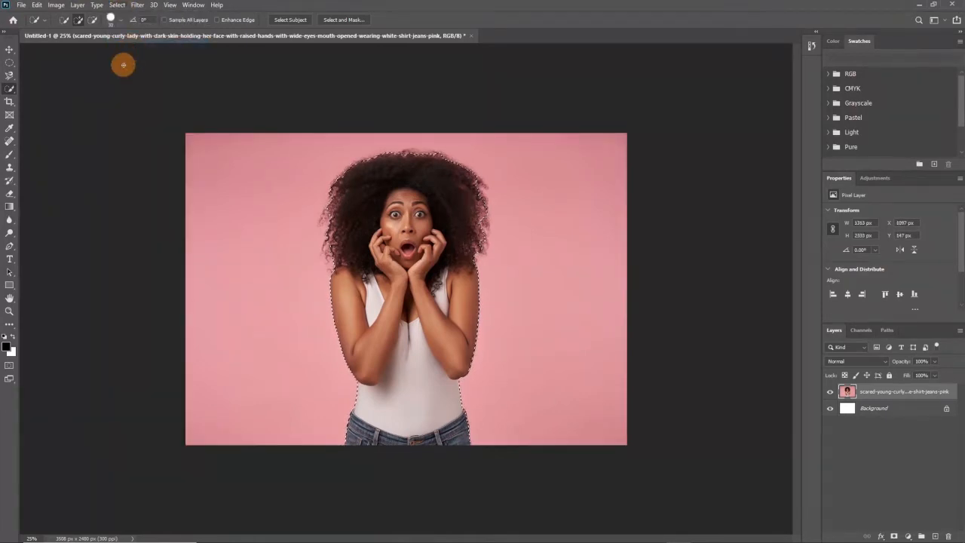
pyautogui.press('Delete')
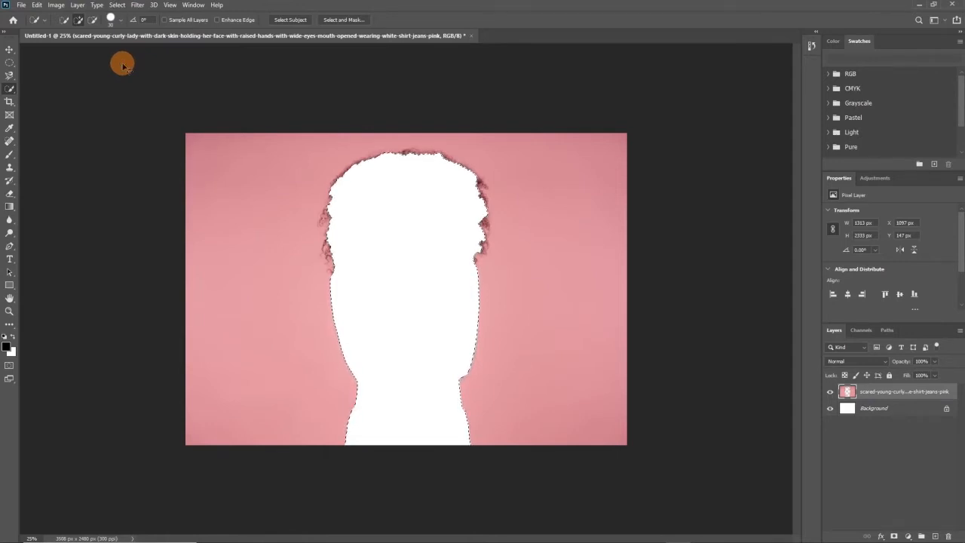
pyautogui.hotkey('ctrl', 'z')
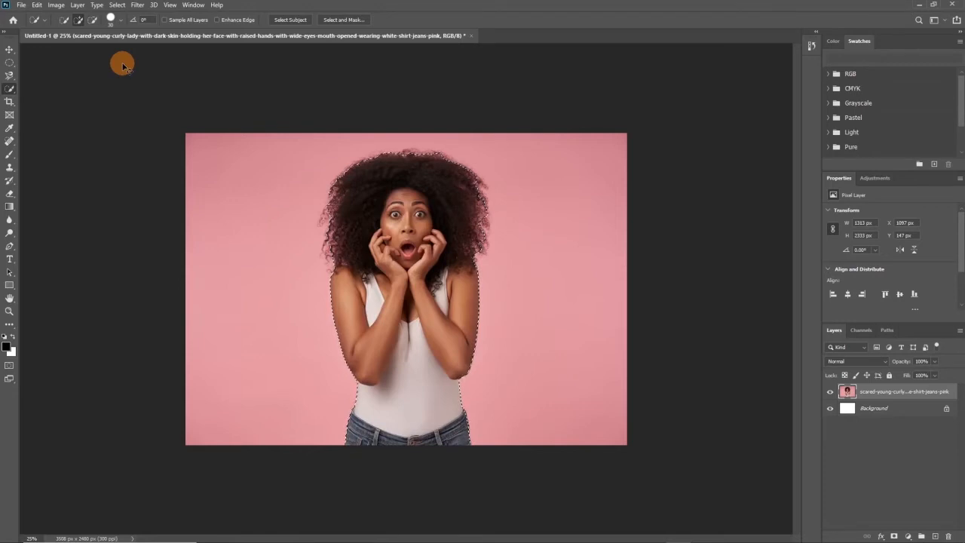
pyautogui.hotkey('ctrl', 'd')
# - Select the pink background with the Magic Wand tool at tolerance 32, delete it and undo the deletion
pyautogui.hotkey('shift', 'w')
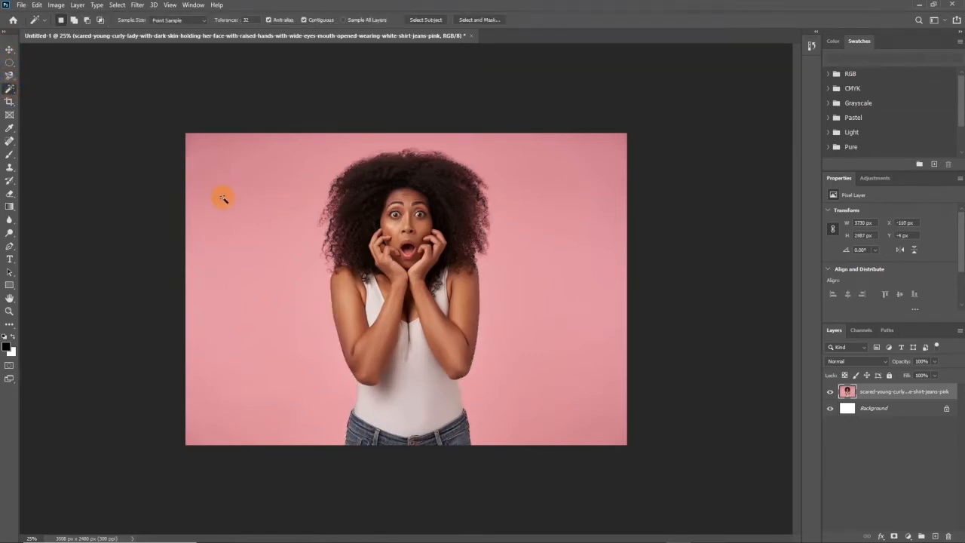
pyautogui.click(262, 185)
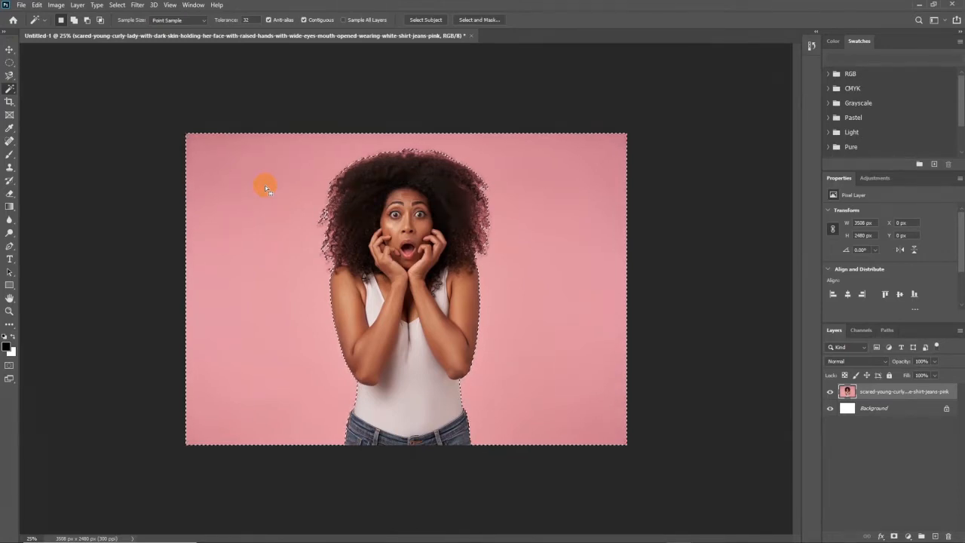
pyautogui.press('Delete')
pyautogui.hotkey('ctrl', 'z')
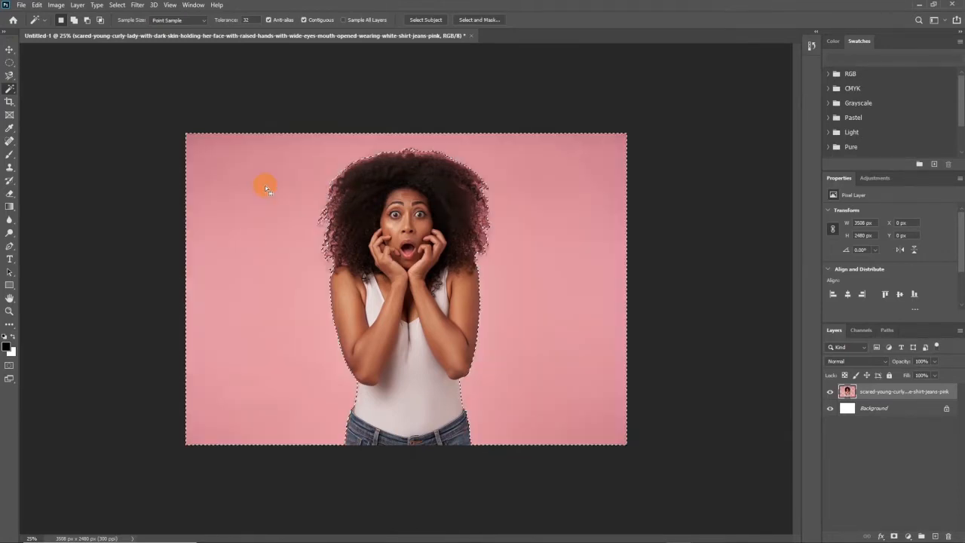
# - Invert the Magic Wand selection, delete the woman, and undo back to the intact photo without a selection
pyautogui.click(118, 7)
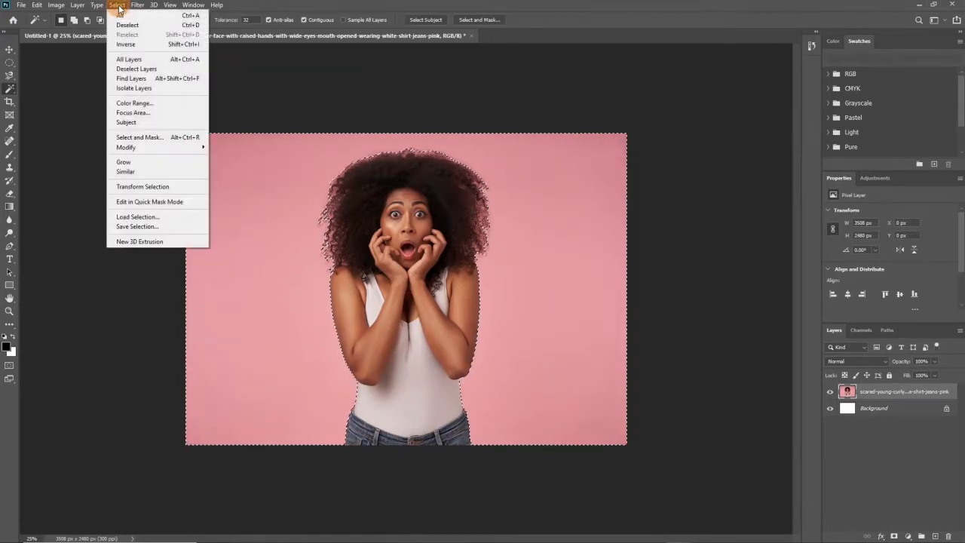
pyautogui.click(125, 44)
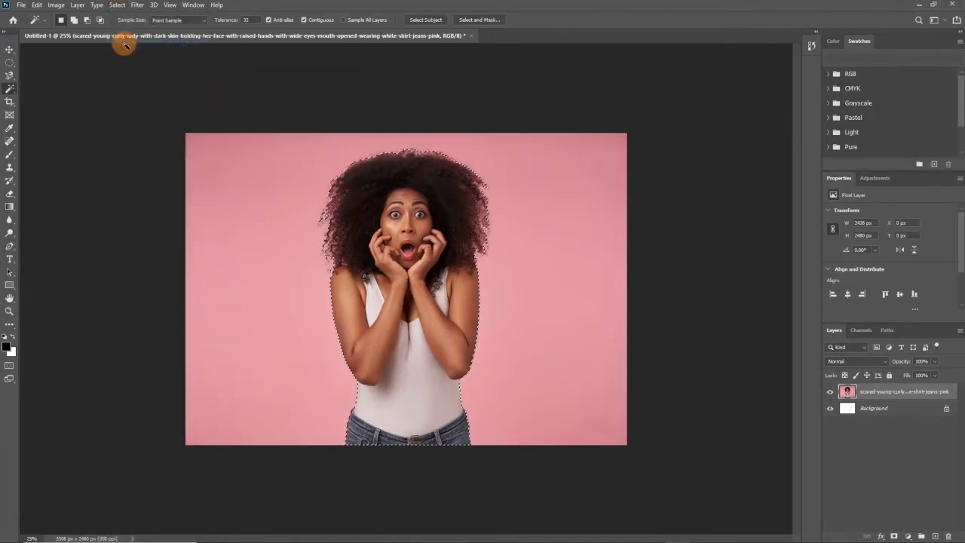
pyautogui.press('Delete')
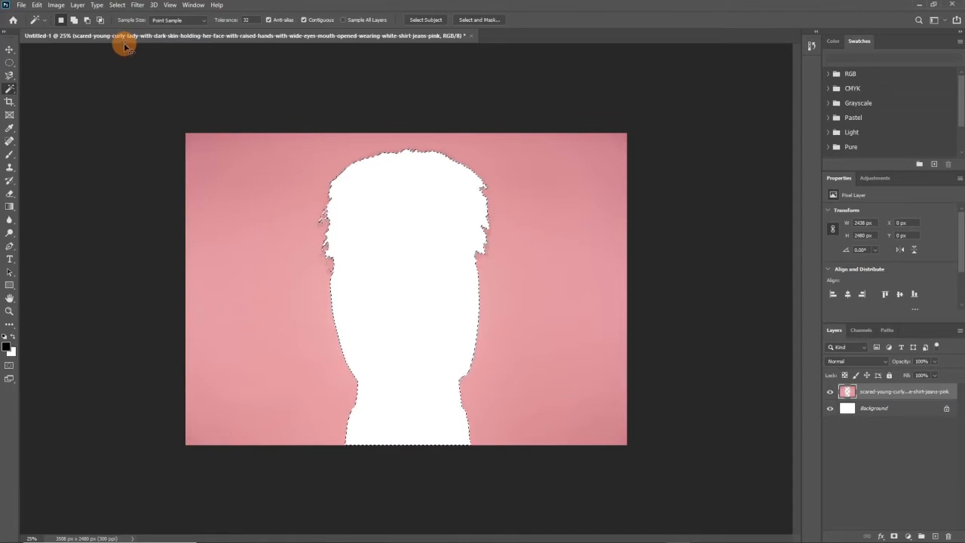
pyautogui.hotkey('ctrl', 'z')
pyautogui.hotkey('ctrl', 'z')
pyautogui.hotkey('ctrl', 'z')
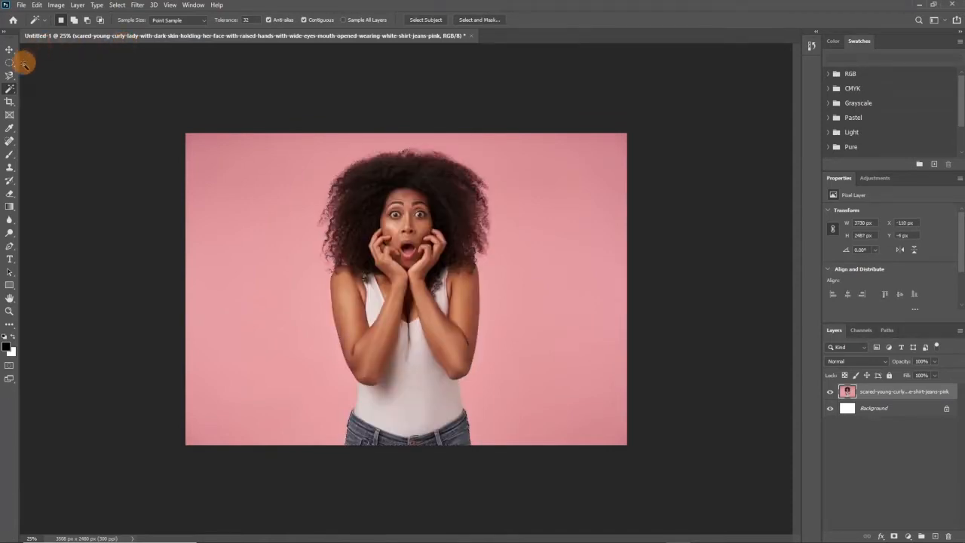
# - Try cropping the photo inward from its left and right edges with the Crop tool
pyautogui.click(12, 105)
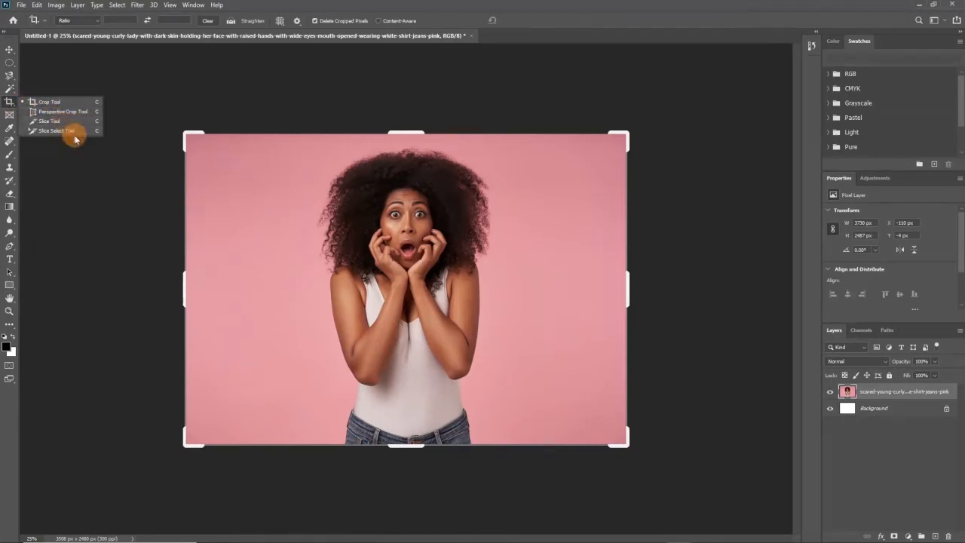
pyautogui.click(51, 104)
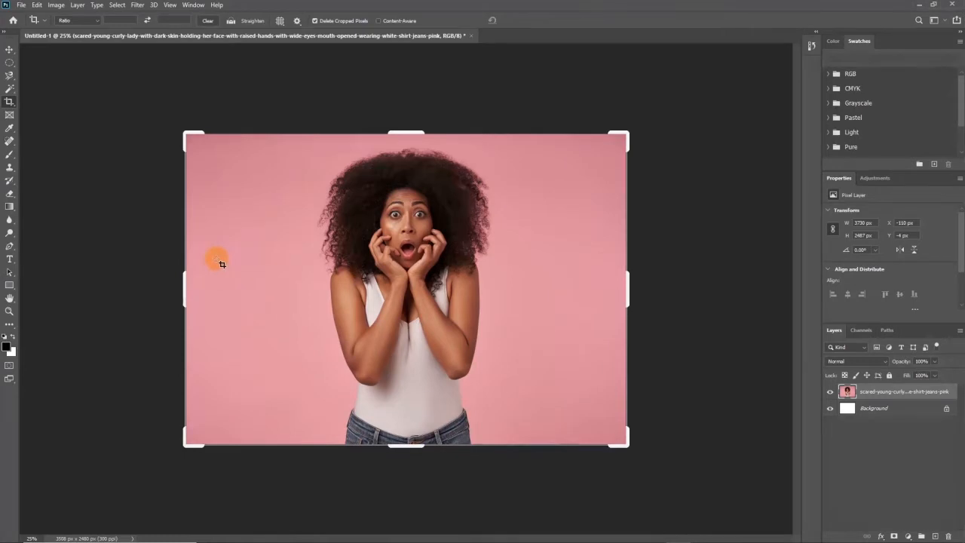
pyautogui.moveTo(184, 288); pyautogui.dragTo(235, 287)
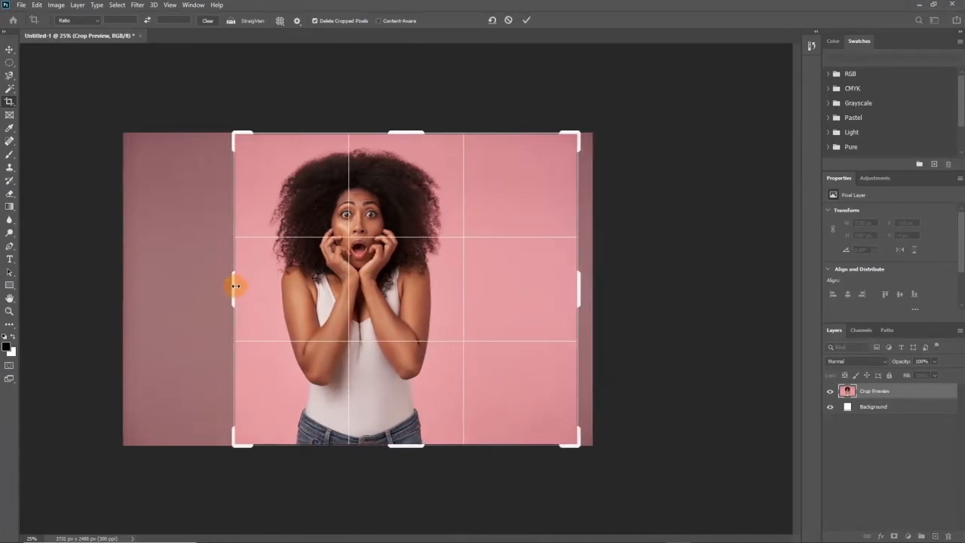
pyautogui.moveTo(577, 282); pyautogui.dragTo(525, 287)
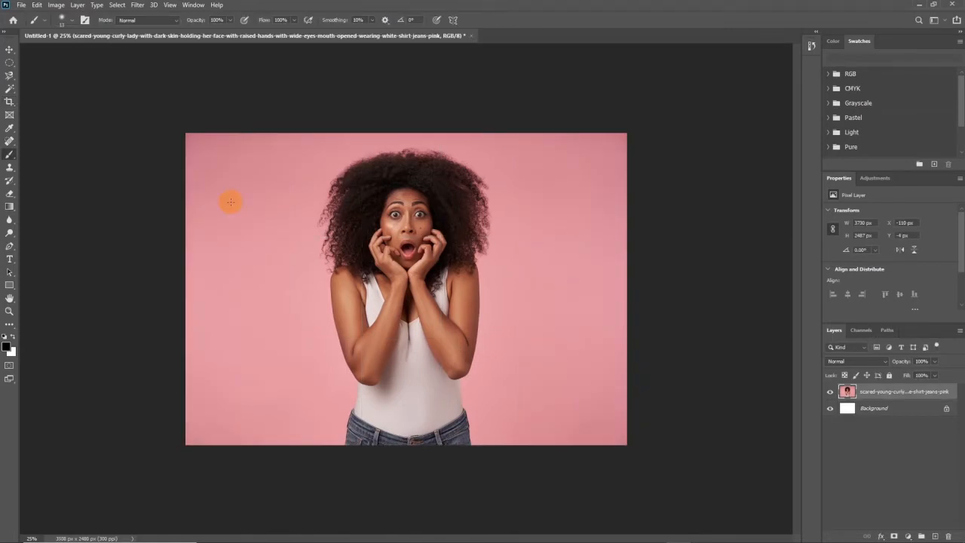
# - Remove the dark mole from the woman's cheek with the Spot Healing Brush tool in Content-Aware type
pyautogui.click(14, 146)
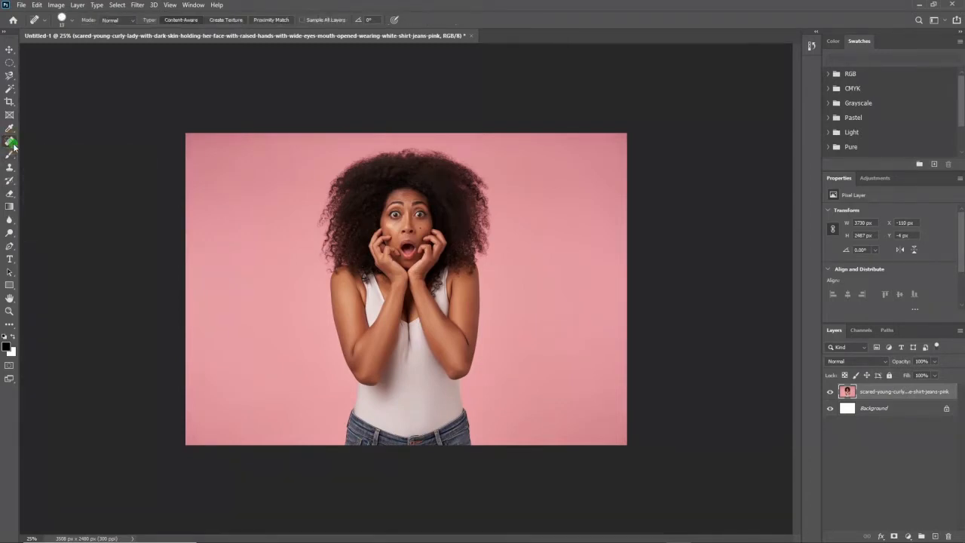
pyautogui.rightClick(14, 145)
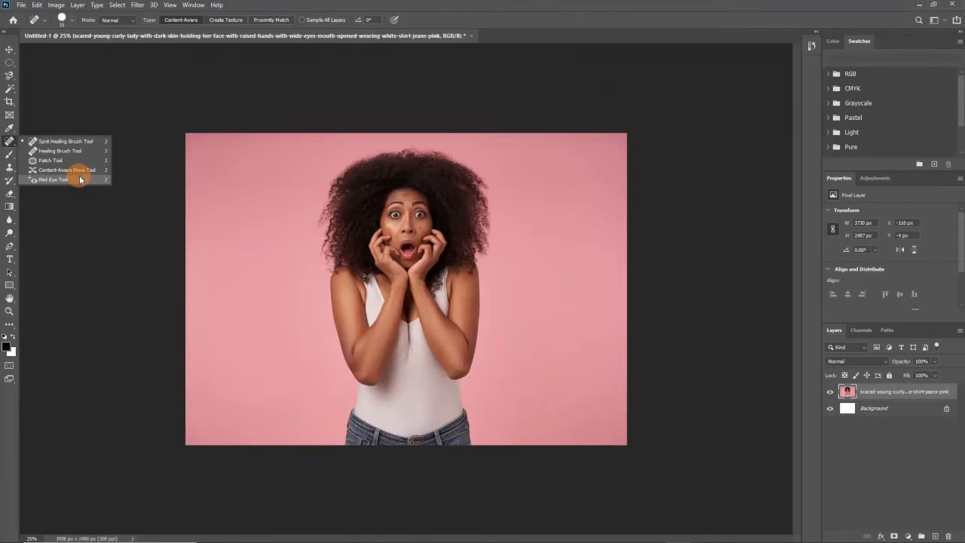
pyautogui.hotkey('ctrl', '+')
pyautogui.hotkey('ctrl', '+')
pyautogui.hotkey('ctrl', '+')
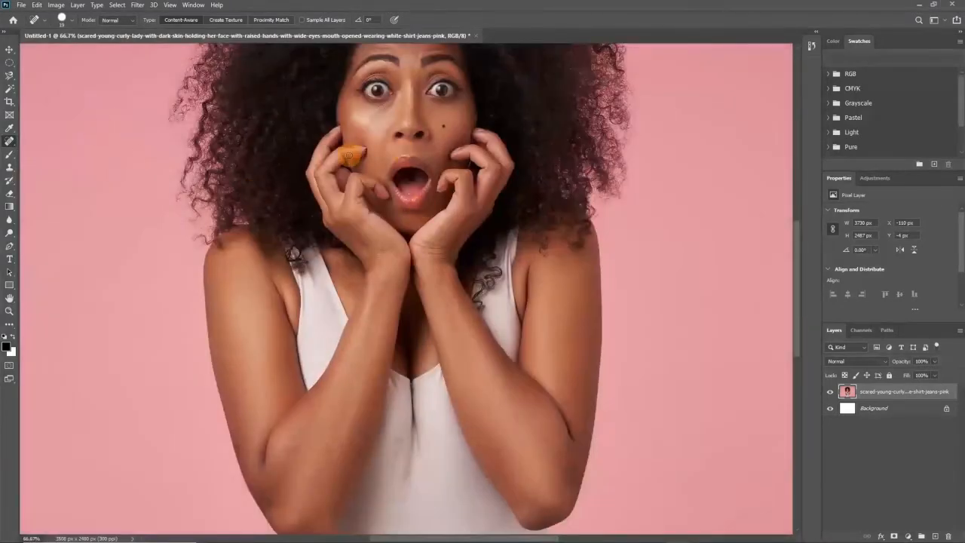
pyautogui.scroll(2, 385, 172)
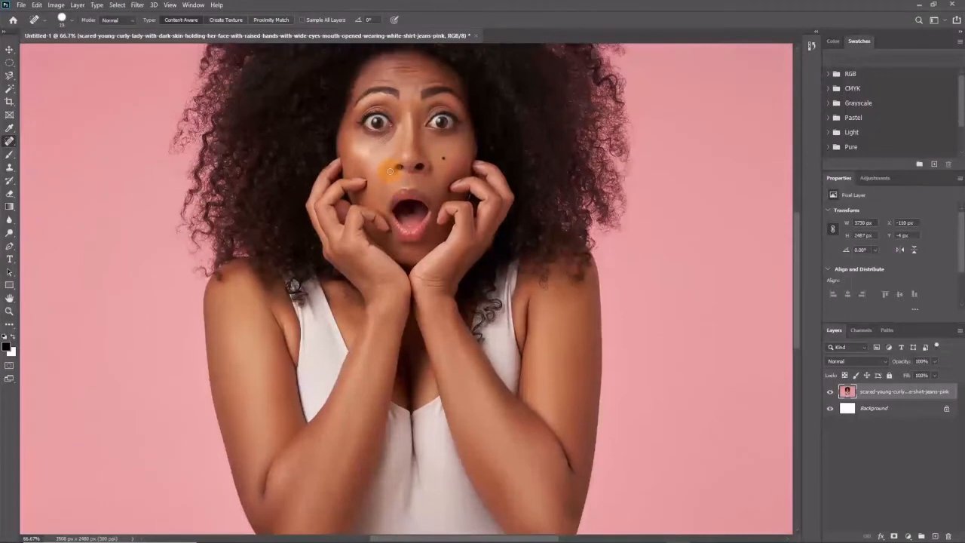
pyautogui.scroll(2, 383, 180)
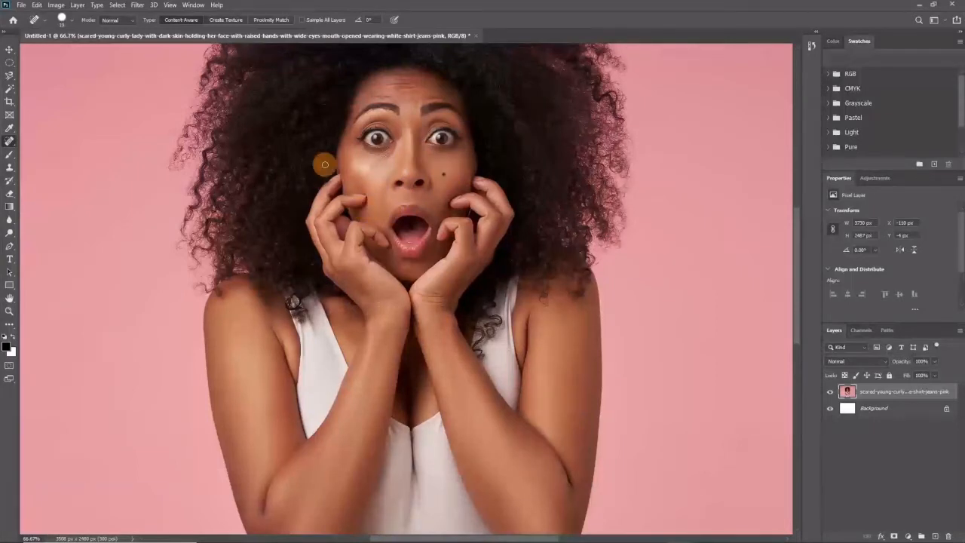
pyautogui.rightClick(8, 140)
pyautogui.click(42, 134)
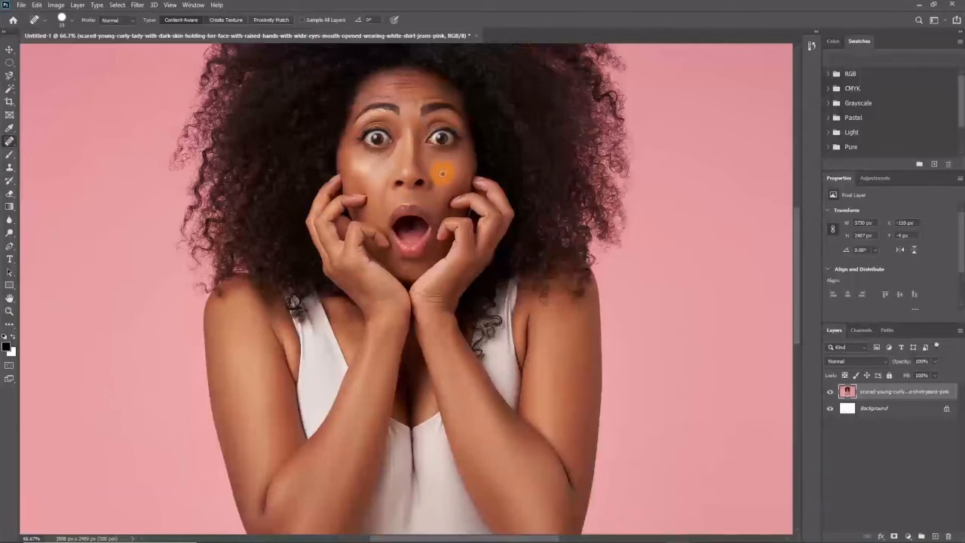
pyautogui.click(443, 174)
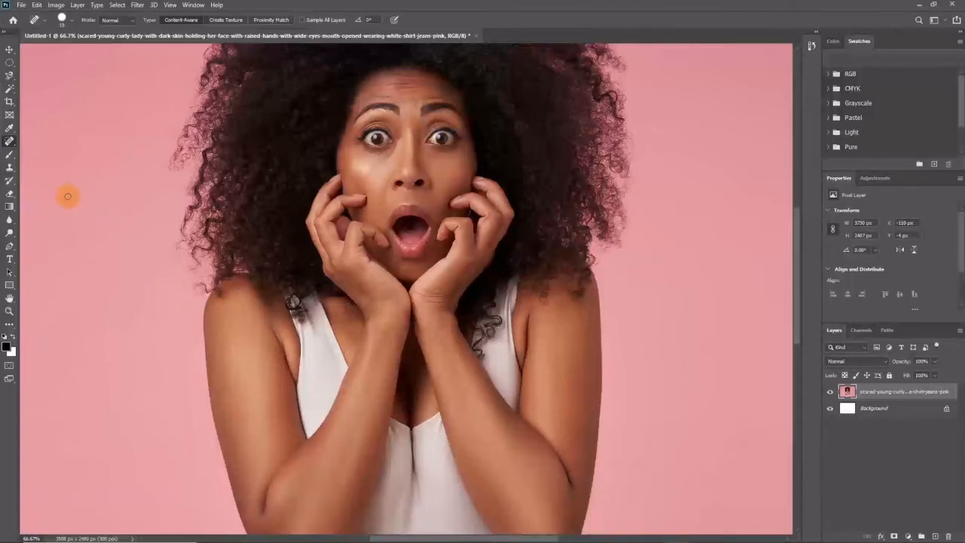
# - Set the Brush tool to 42 px with 43% hardness and paint a short vertical black stroke under each eye
pyautogui.click(9, 161)
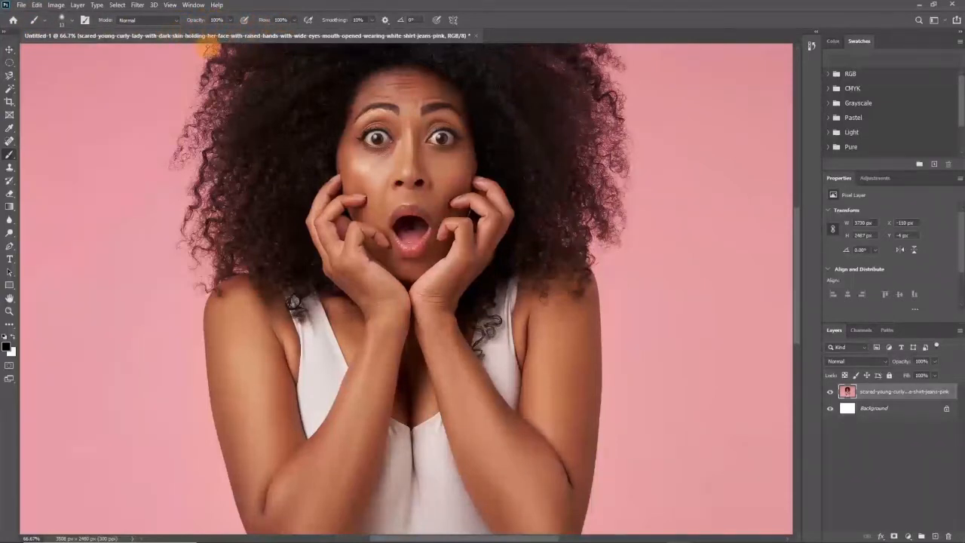
pyautogui.click(73, 22)
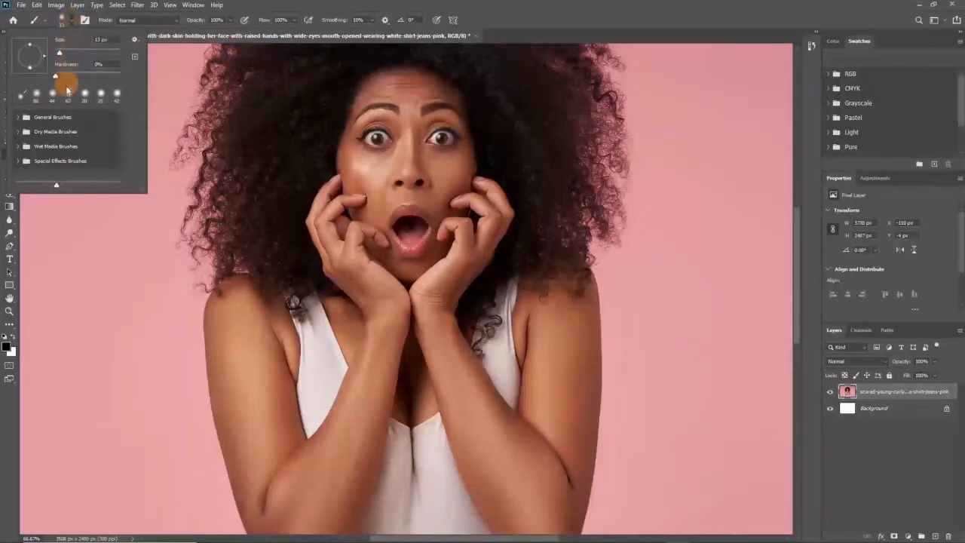
pyautogui.click(73, 23)
pyautogui.click(73, 23)
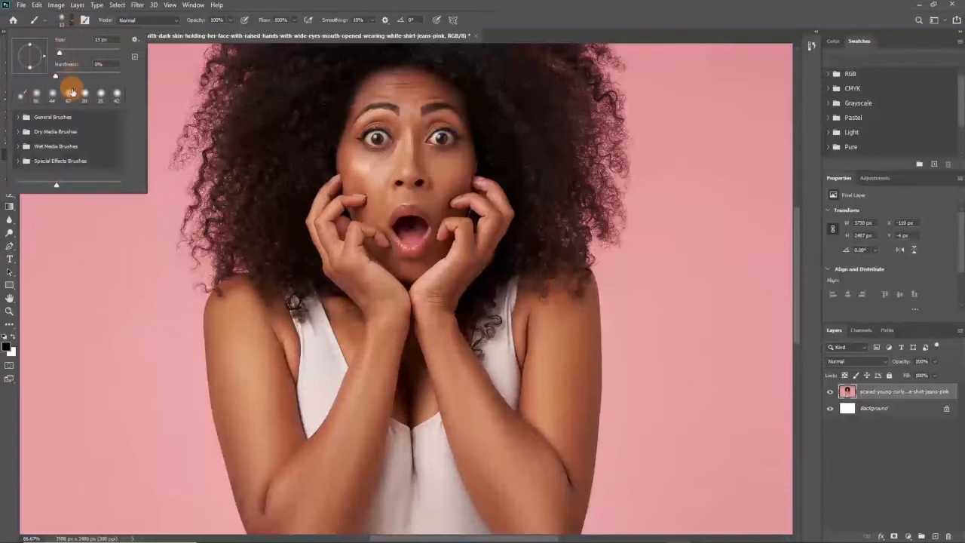
pyautogui.moveTo(65, 51); pyautogui.dragTo(83, 76)
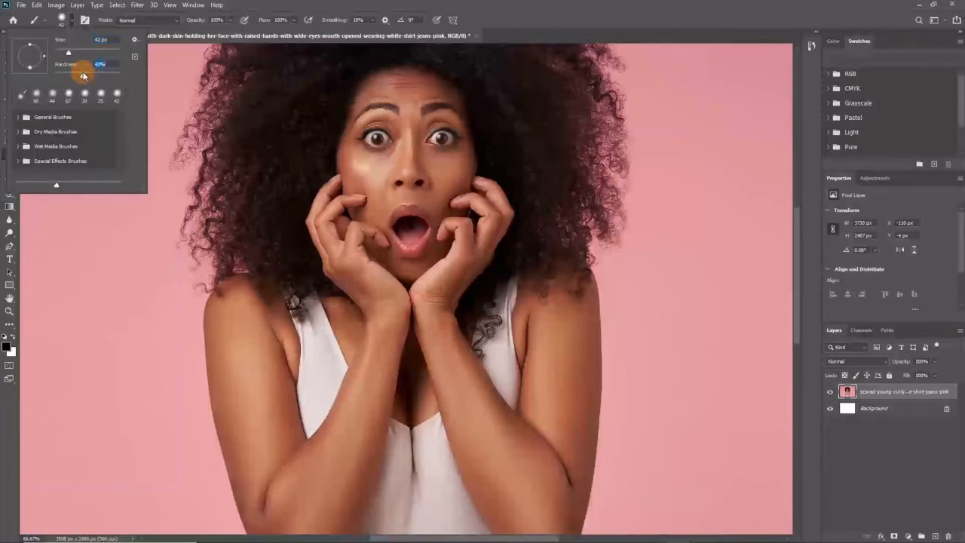
pyautogui.click(332, 189)
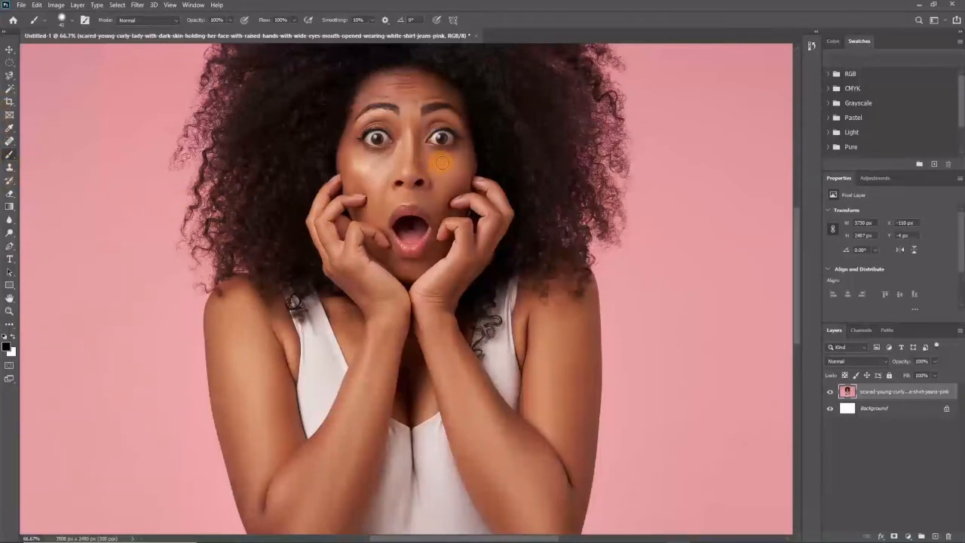
pyautogui.moveTo(444, 163); pyautogui.dragTo(444, 197)
pyautogui.moveTo(373, 167); pyautogui.dragTo(373, 196)
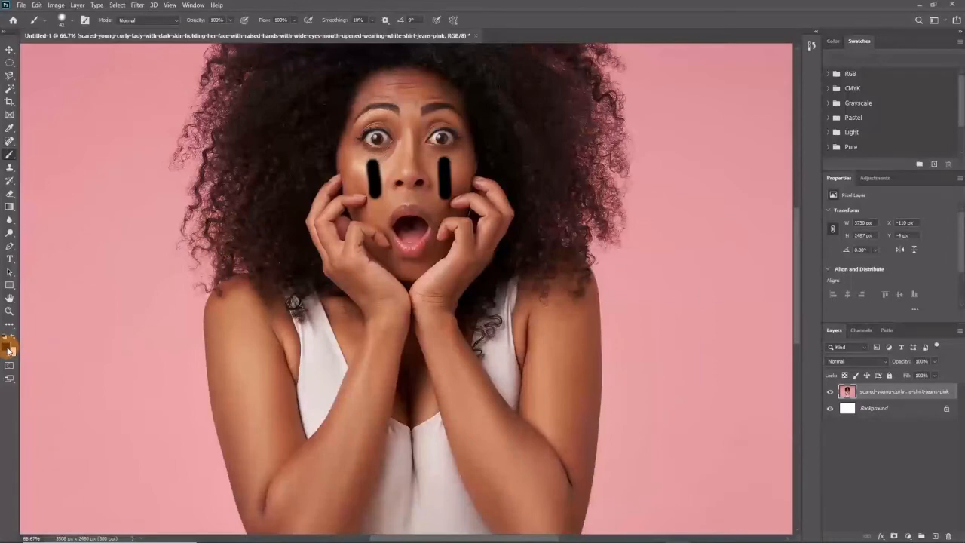
# - Change the foreground color from black to a strong red for the Brush tool
pyautogui.click(7, 347)
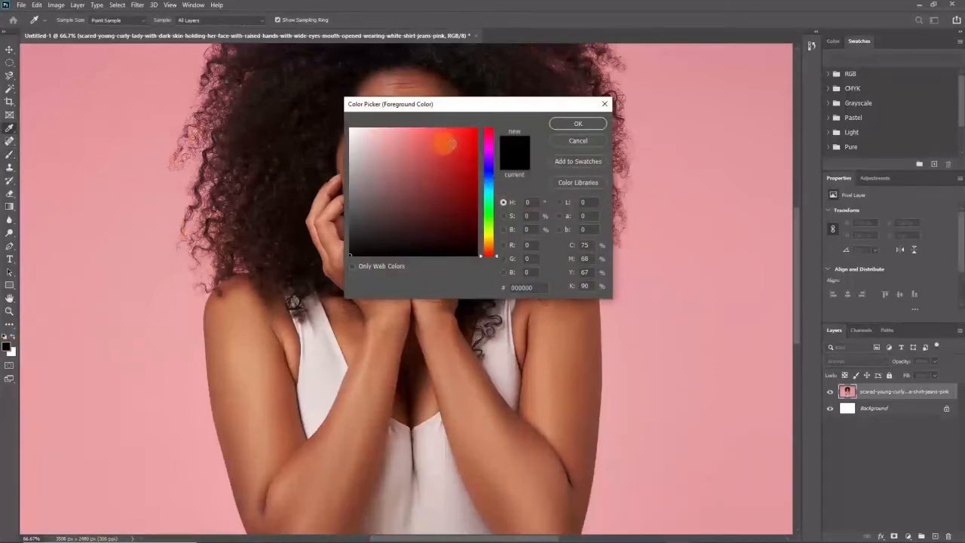
pyautogui.click(459, 163)
pyautogui.click(573, 125)
pyautogui.press('b')
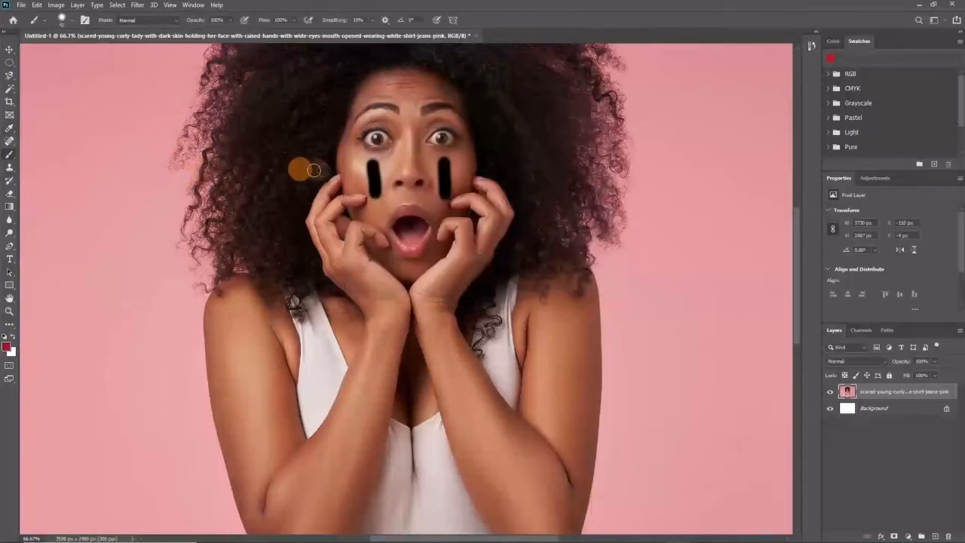
# - Try painting a horizontal red brush stroke across each black mark under the woman's eyes
pyautogui.moveTo(351, 179); pyautogui.dragTo(396, 175)
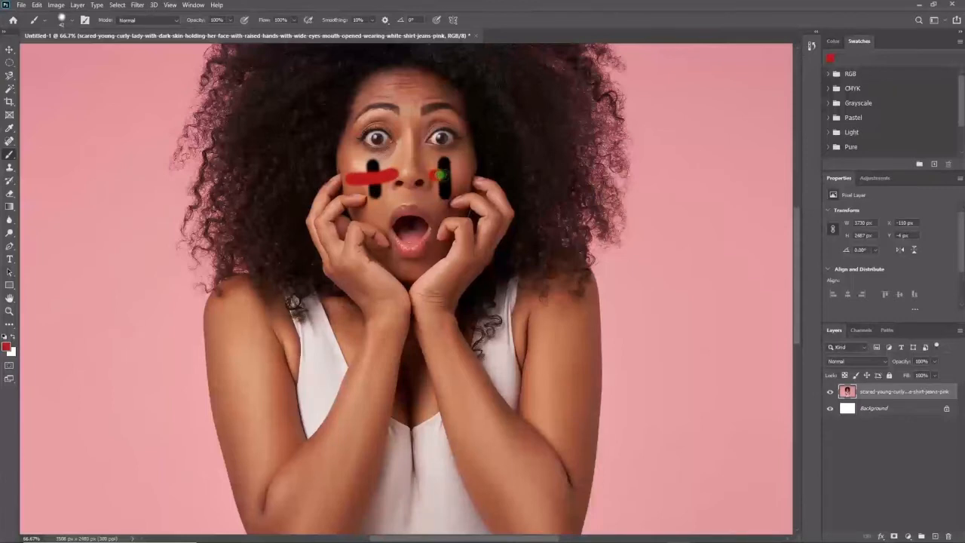
pyautogui.moveTo(433, 176); pyautogui.dragTo(453, 174)
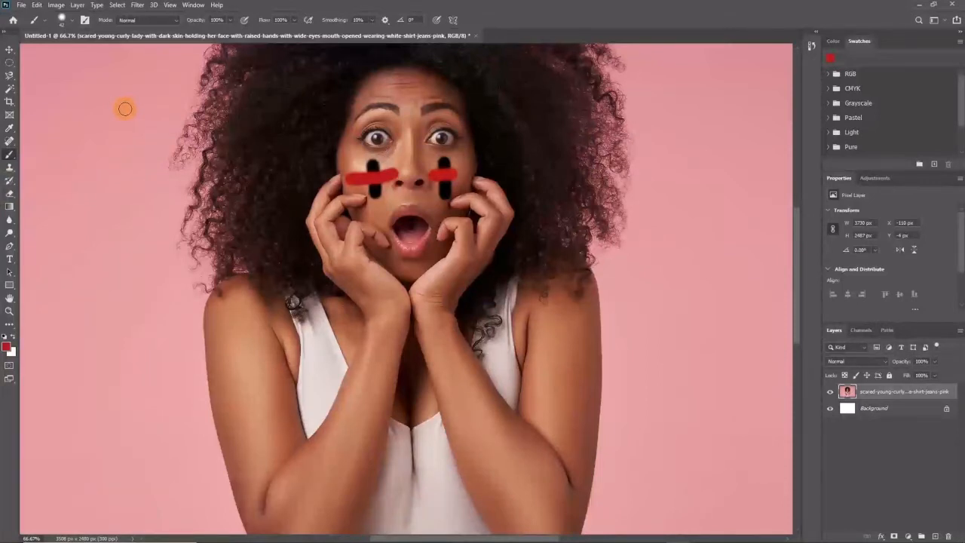
pyautogui.hotkey('ctrl', 'z')
pyautogui.hotkey('ctrl', 'z')
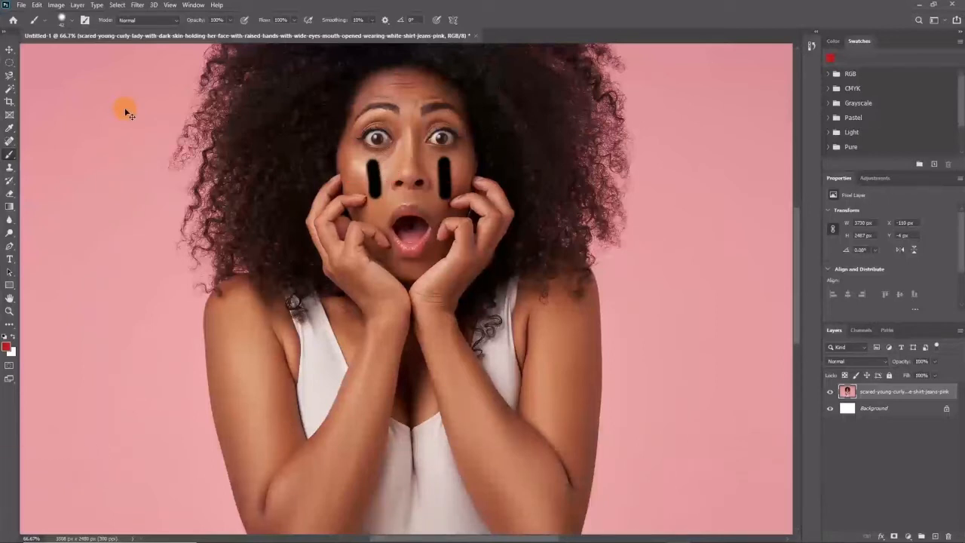
# - Undo the black brush strokes under both eyes to clear the woman's face
pyautogui.hotkey('ctrl', 'z')
pyautogui.hotkey('ctrl', 'z')
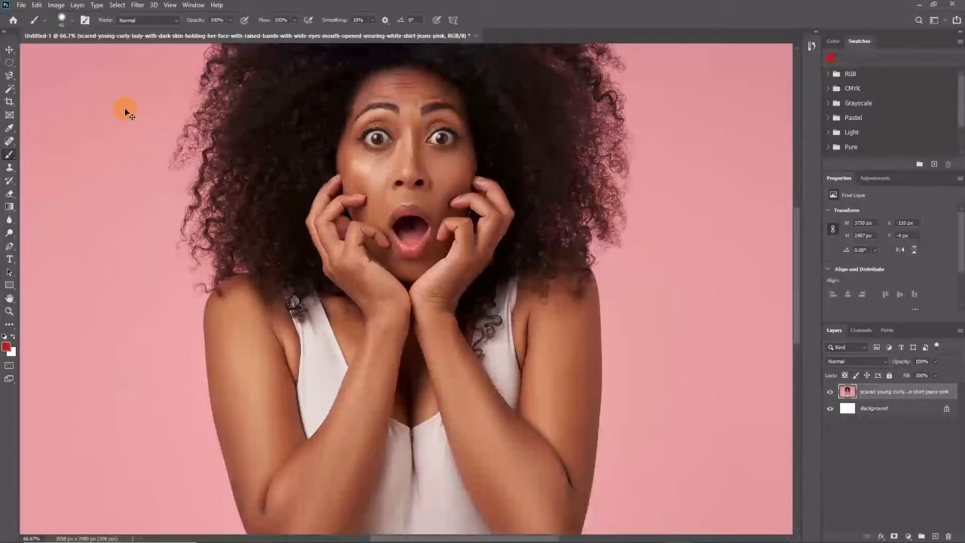
# - Set the Clone Stamp tool to 117 px with 0% hardness and clone the woman's nostrils just above the originals
pyautogui.click(9, 171)
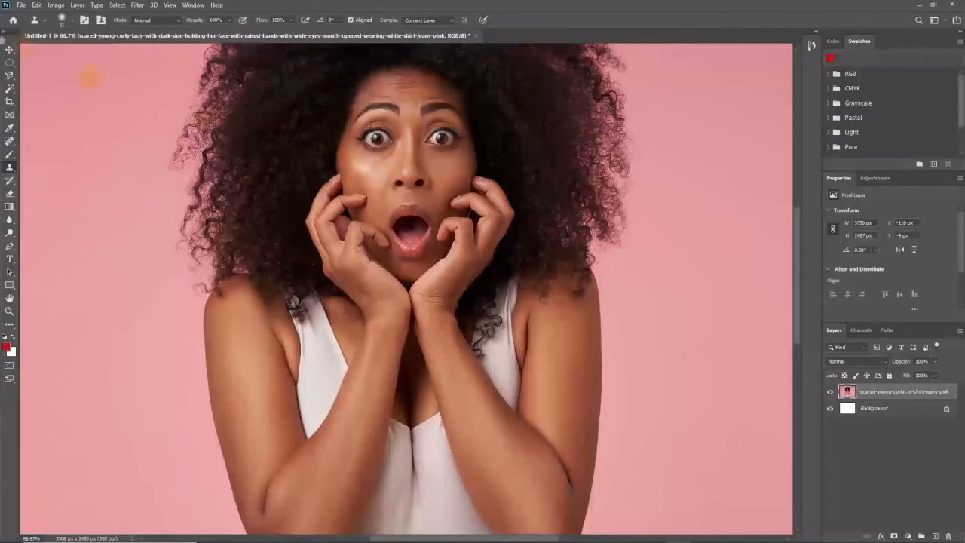
pyautogui.click(68, 20)
pyautogui.moveTo(60, 50); pyautogui.dragTo(82, 51)
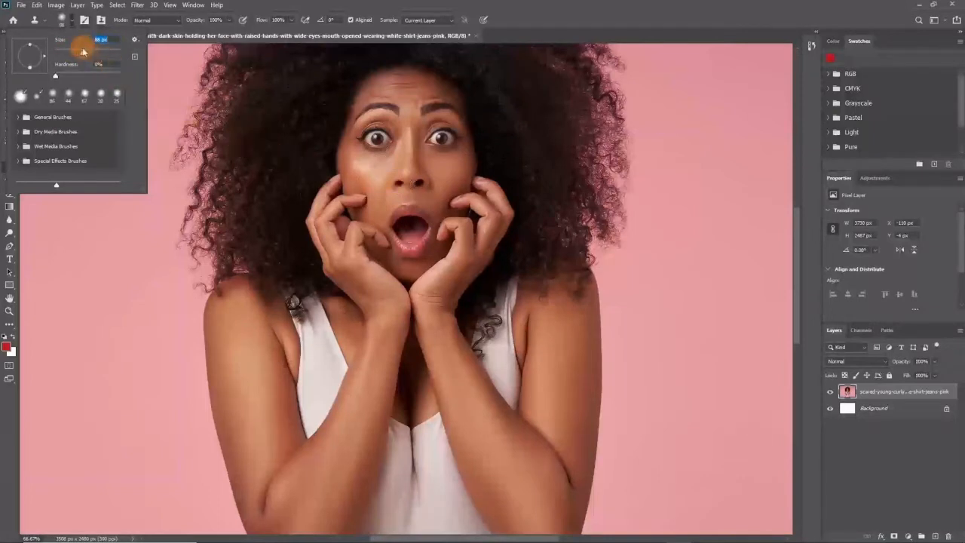
pyautogui.moveTo(84, 52); pyautogui.dragTo(95, 53)
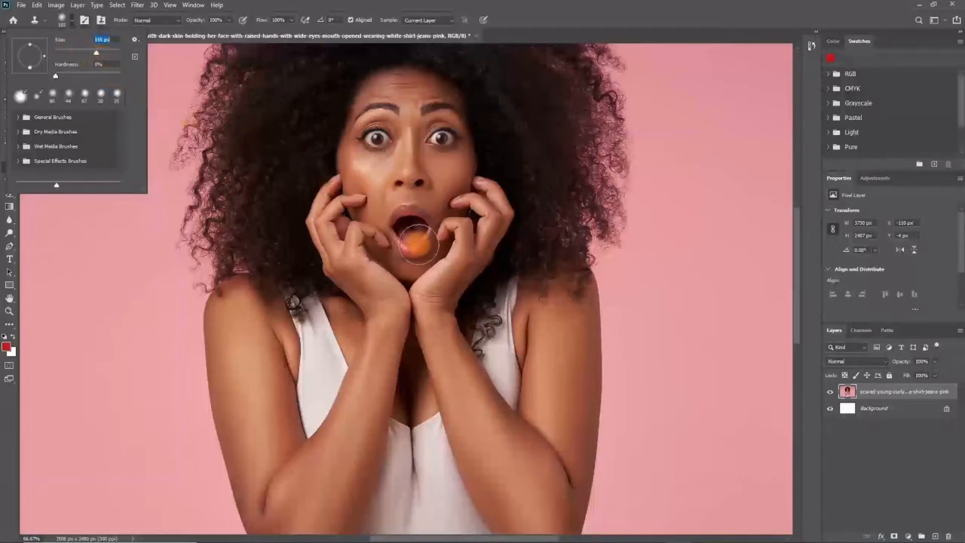
pyautogui.moveTo(96, 53); pyautogui.dragTo(90, 54)
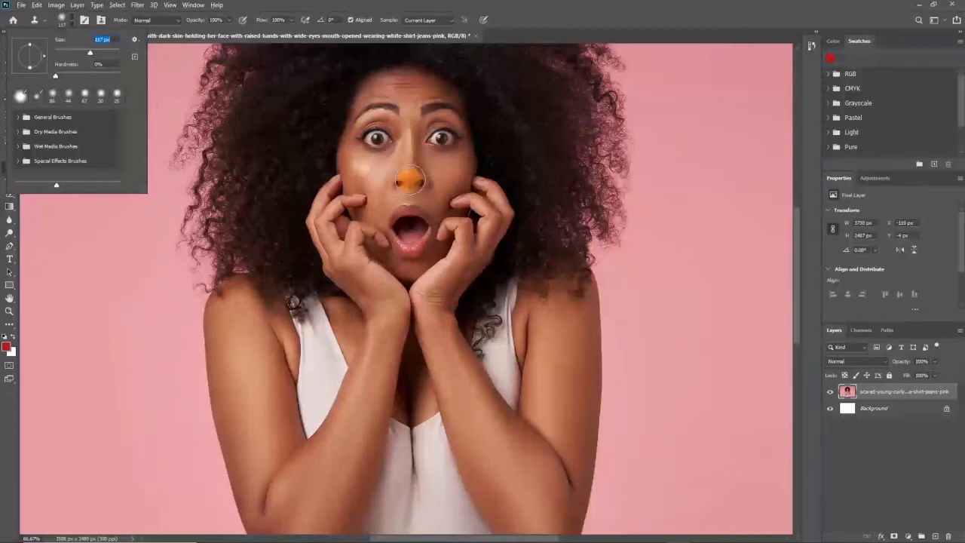
pyautogui.click(409, 179)
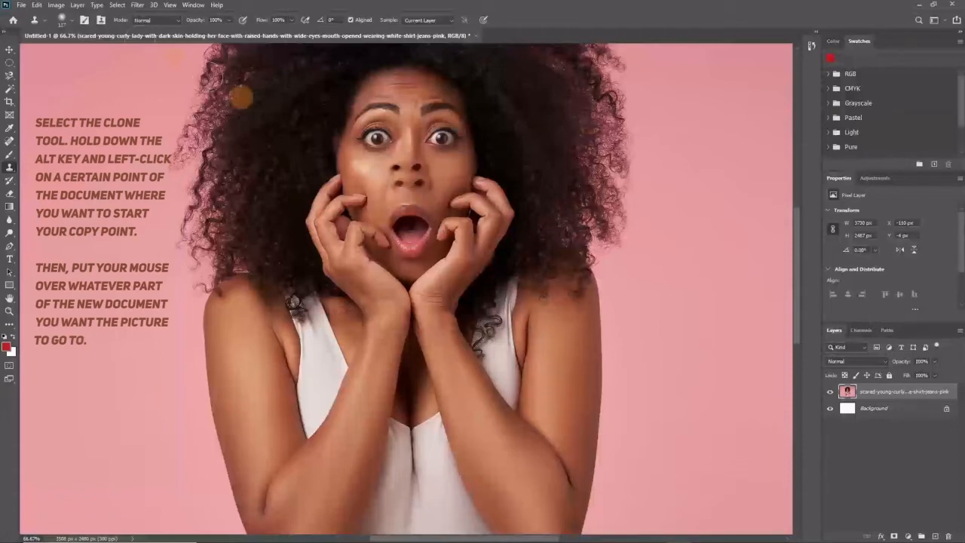
# - Enlarge the Clone Stamp brush to 196 px and clone the woman's eyes directly above the originals, over the eyebrows
pyautogui.click(71, 22)
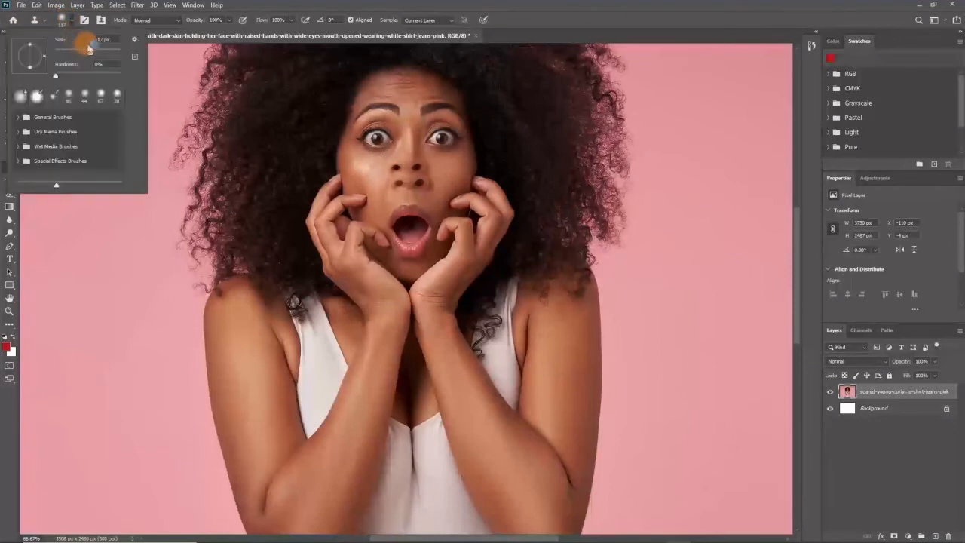
pyautogui.moveTo(90, 52); pyautogui.dragTo(104, 53)
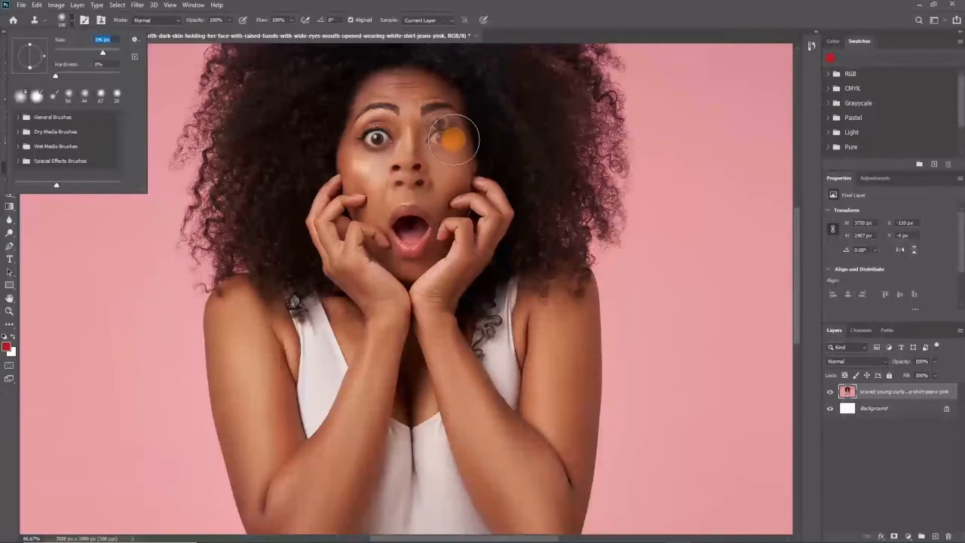
pyautogui.press('Return')
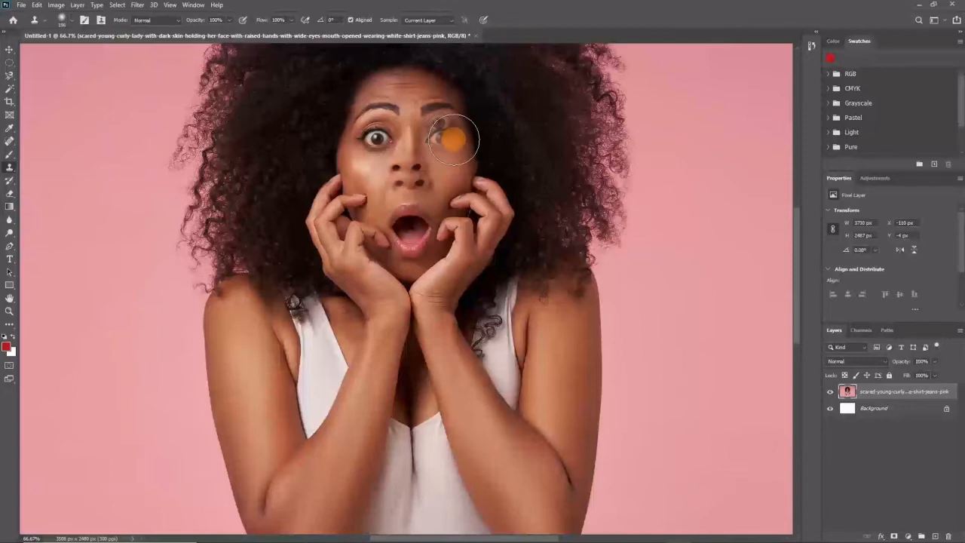
pyautogui.moveTo(454, 139); pyautogui.dragTo(442, 138)
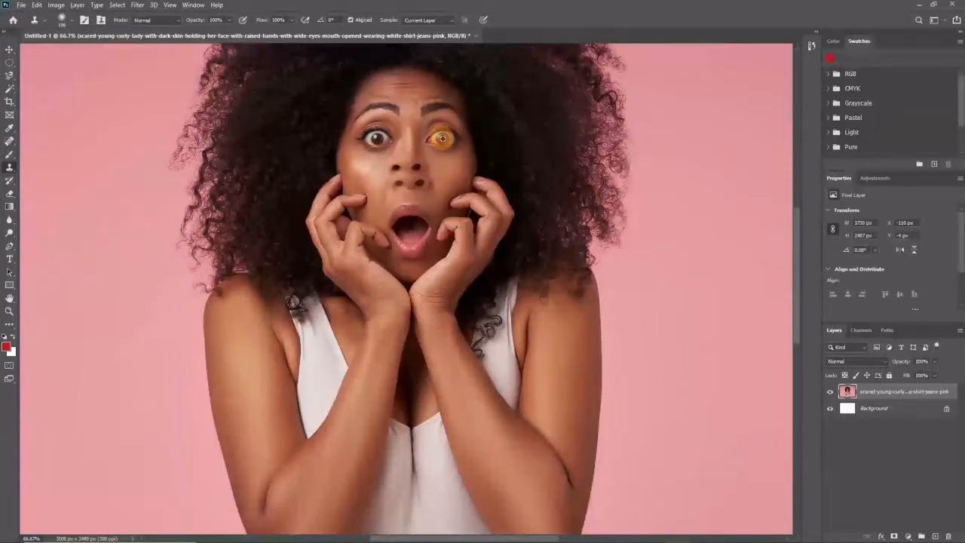
pyautogui.keyDown('alt'); pyautogui.click(442, 139); pyautogui.keyUp('alt')
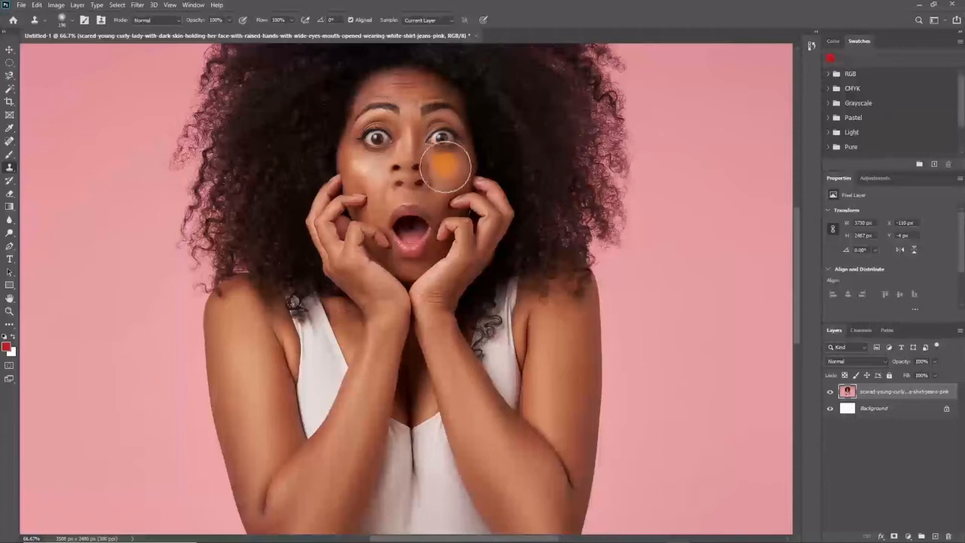
pyautogui.click(442, 111)
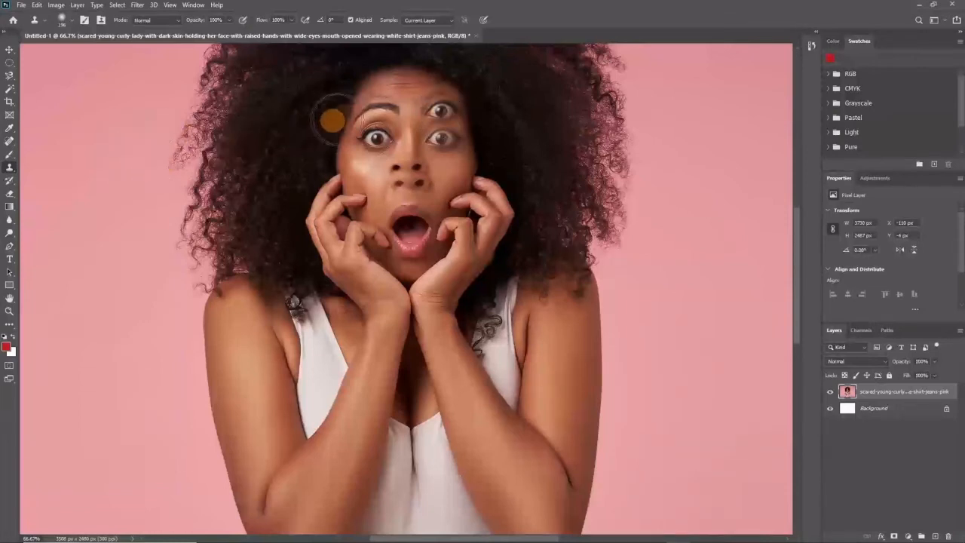
pyautogui.click(379, 112)
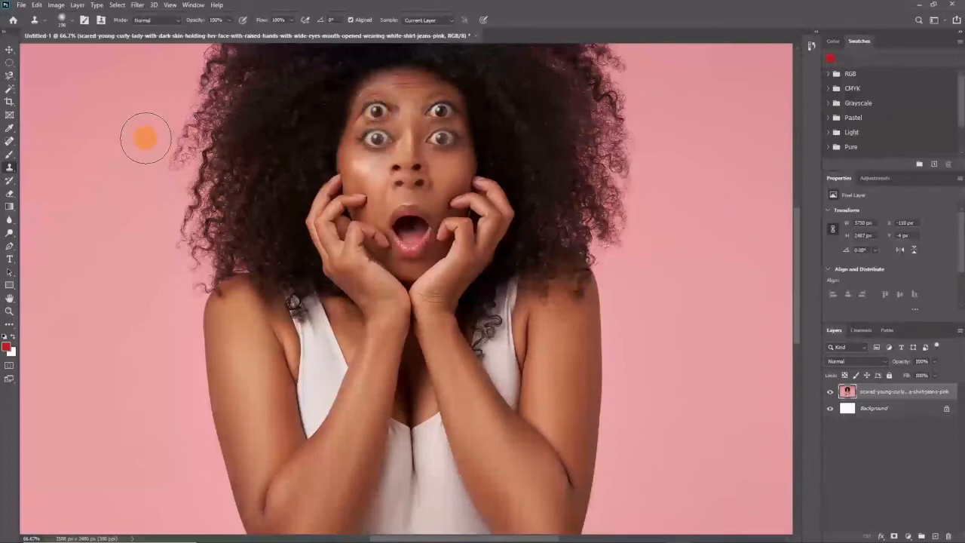
# - Zoom in on the woman's face and back out to the whole photo twice with the Zoom tool
pyautogui.hotkey('ctrl', '-')
pyautogui.hotkey('ctrl', '-')
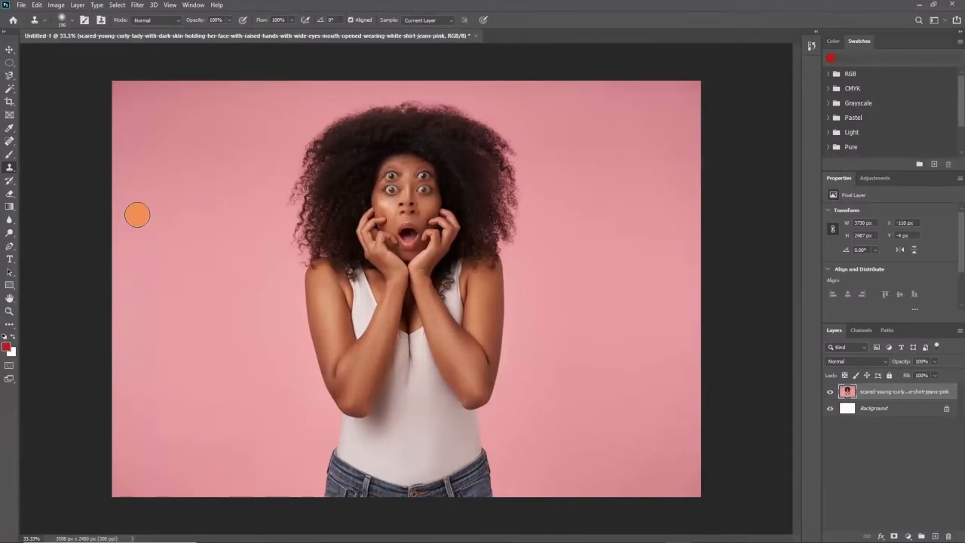
pyautogui.click(9, 310)
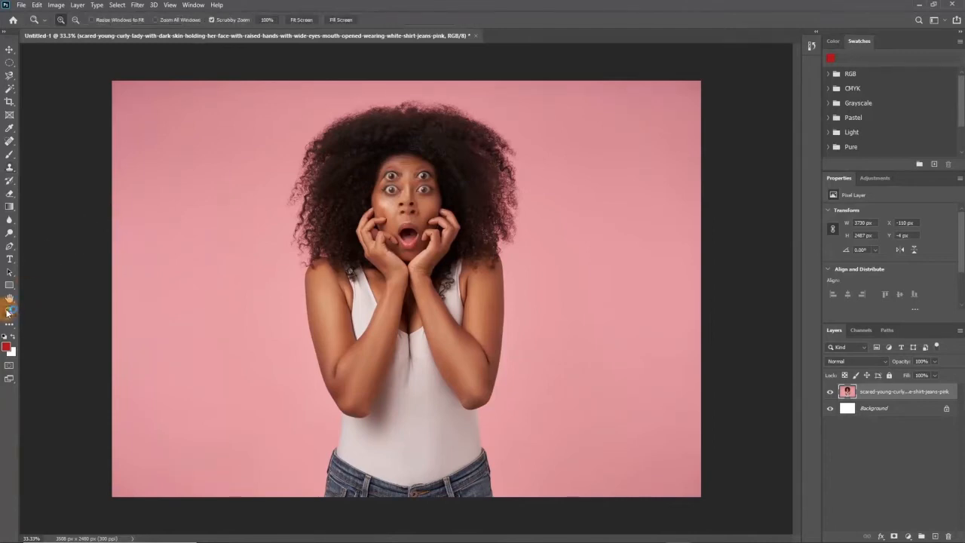
pyautogui.click(370, 228)
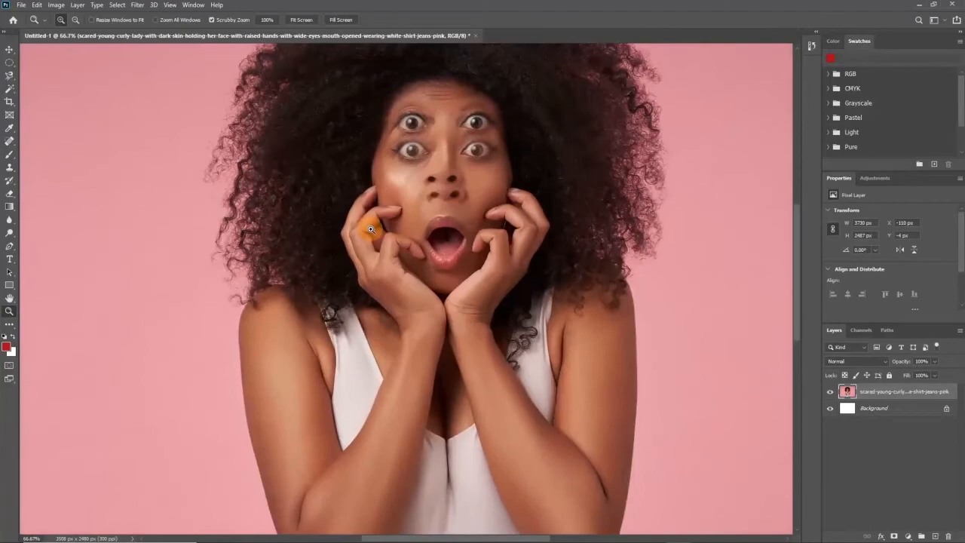
pyautogui.click(76, 19)
pyautogui.click(310, 139)
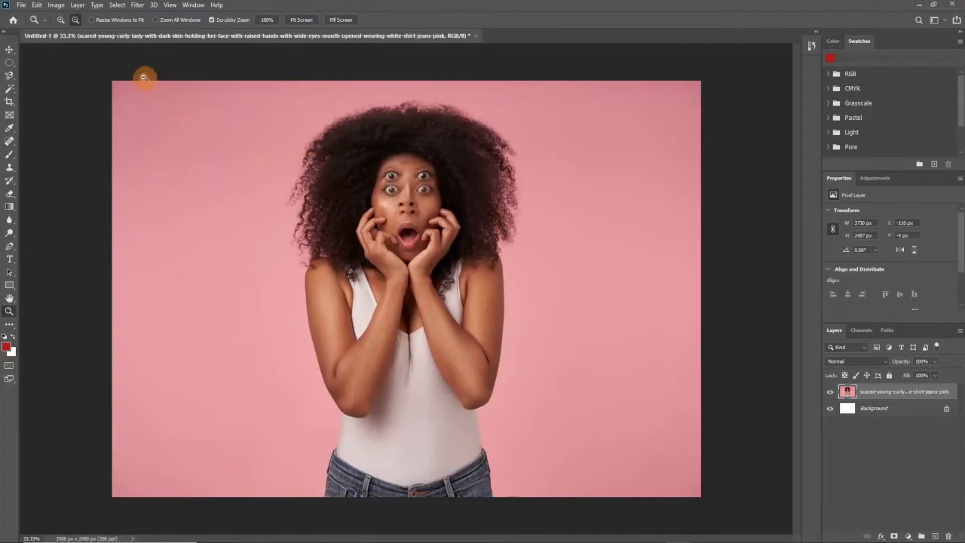
pyautogui.click(61, 20)
pyautogui.click(402, 209)
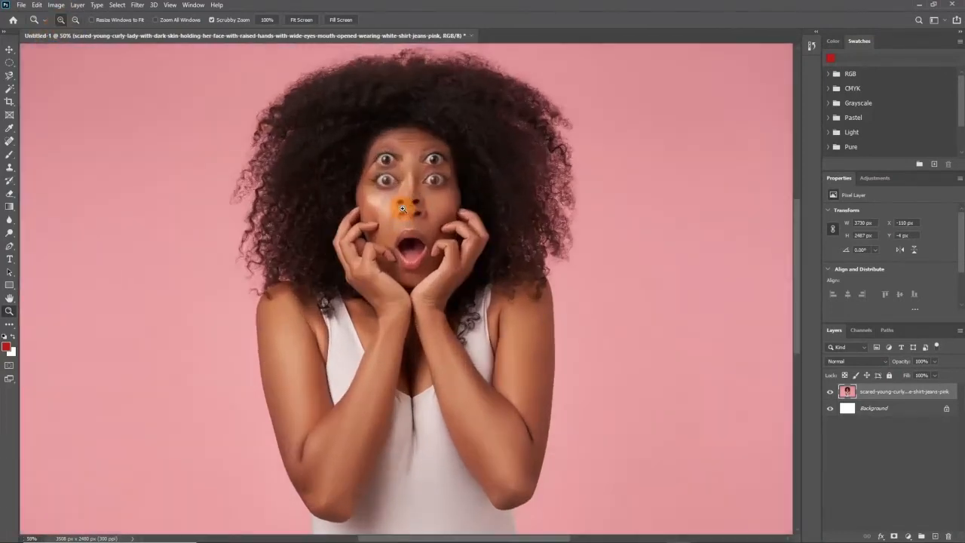
pyautogui.click(76, 21)
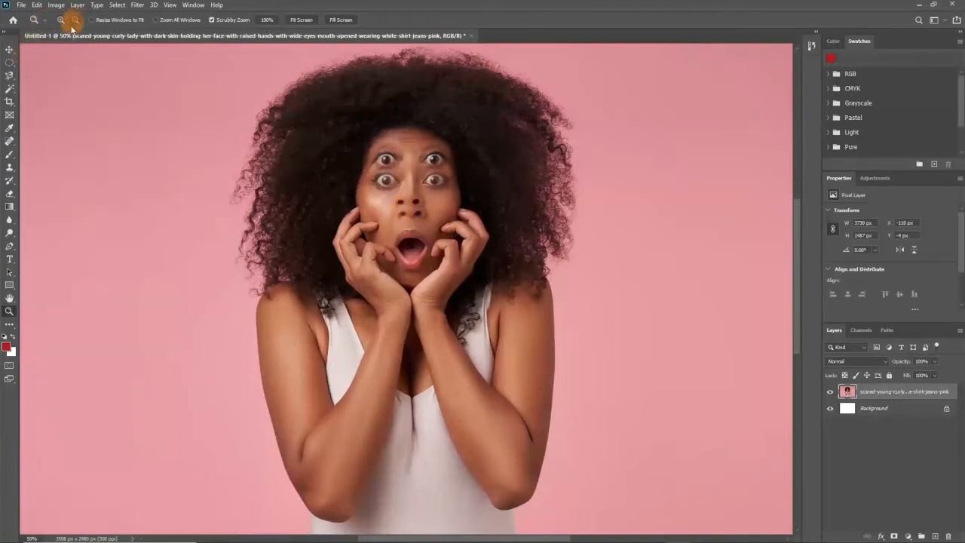
pyautogui.click(411, 200)
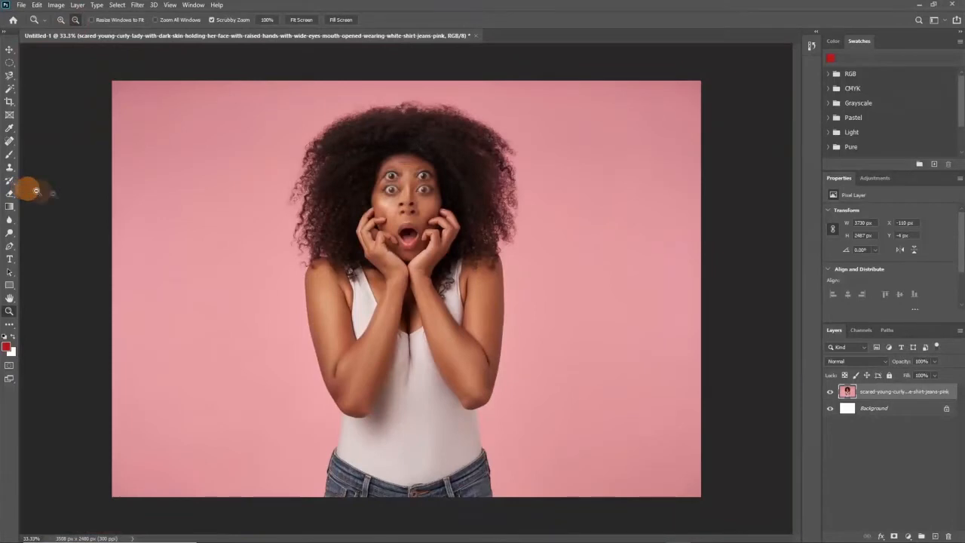
# - Use Scrubby Zoom to magnify the edge of the woman's hair, return to the whole photo, and magnify the hair again
pyautogui.scroll(-1, 132, 201)
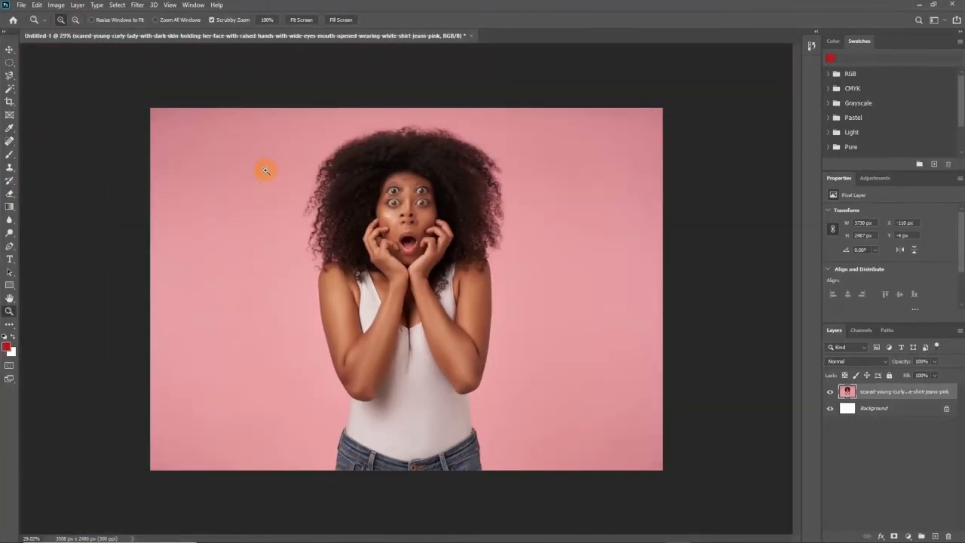
pyautogui.click(61, 22)
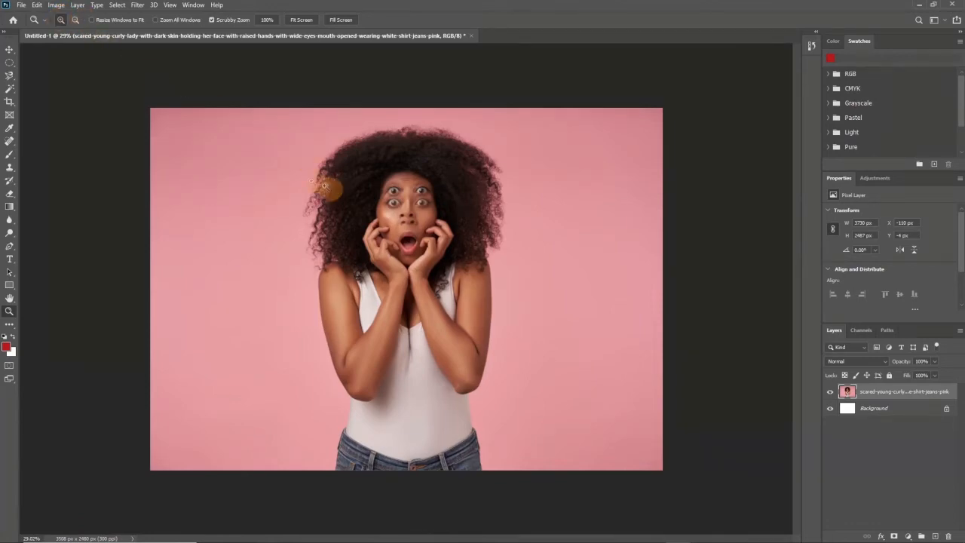
pyautogui.click(285, 176)
pyautogui.moveTo(285, 177); pyautogui.dragTo(307, 184)
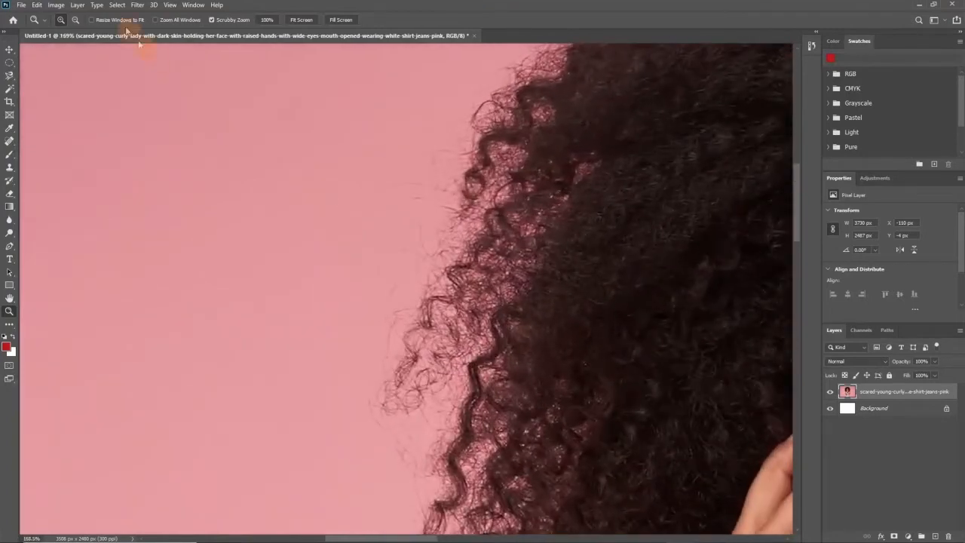
pyautogui.click(75, 20)
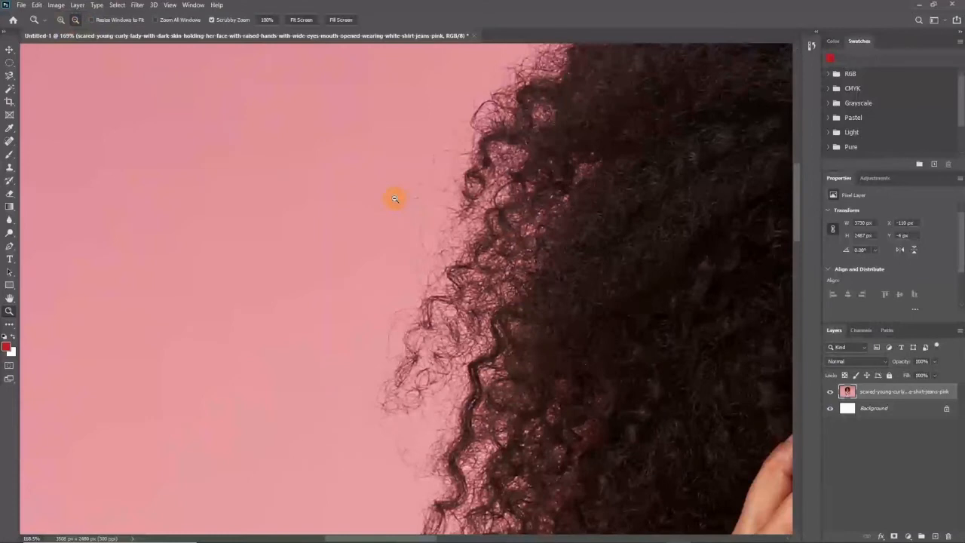
pyautogui.moveTo(394, 199); pyautogui.dragTo(188, 189)
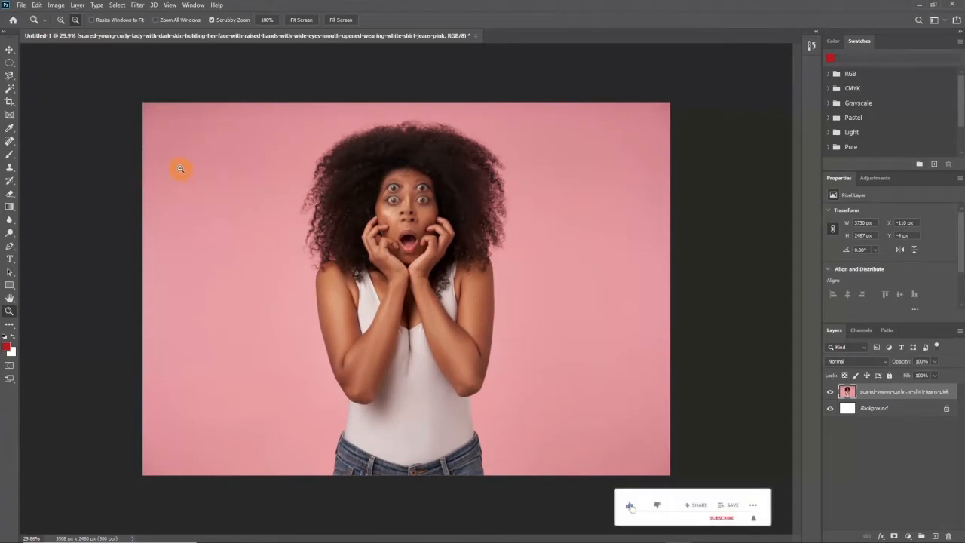
pyautogui.click(61, 19)
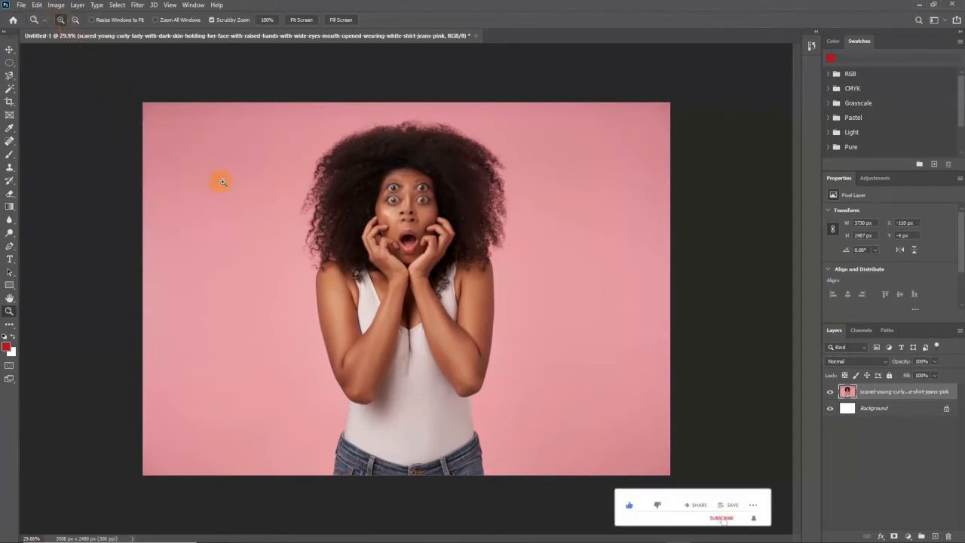
pyautogui.moveTo(231, 200); pyautogui.dragTo(577, 249)
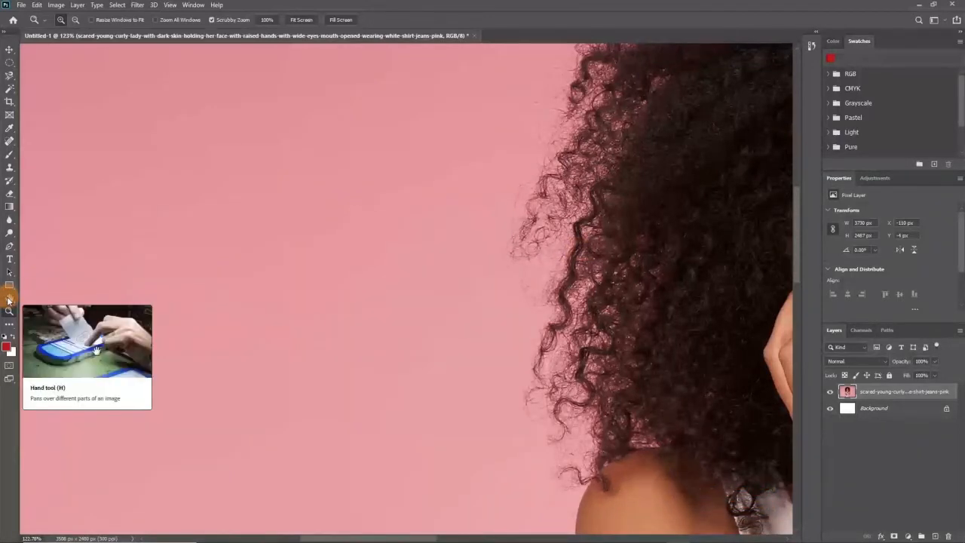
# - Pan the magnified photo with the Hand tool from the edge of the hair to the woman's face and hands
pyautogui.click(9, 299)
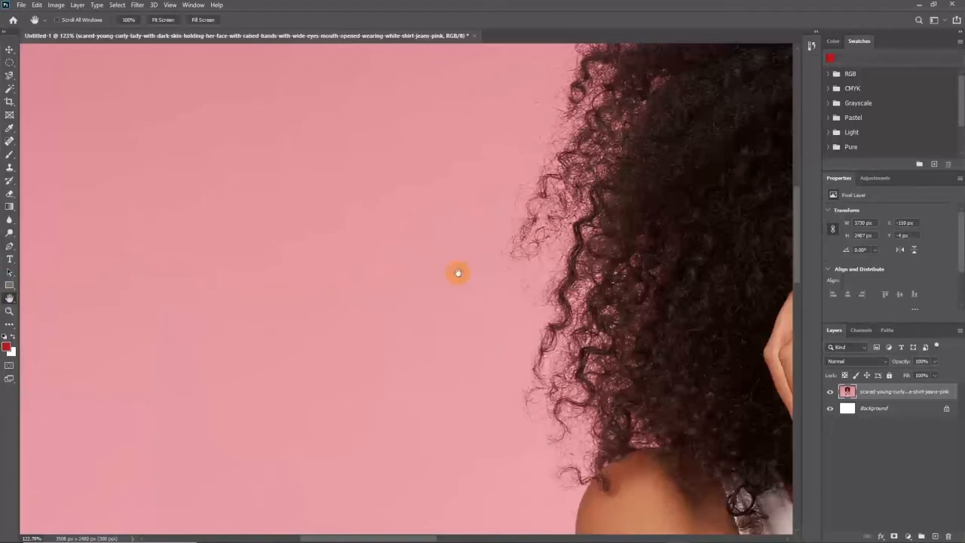
pyautogui.moveTo(560, 183); pyautogui.dragTo(625, 377)
pyautogui.moveTo(601, 269); pyautogui.dragTo(560, 319)
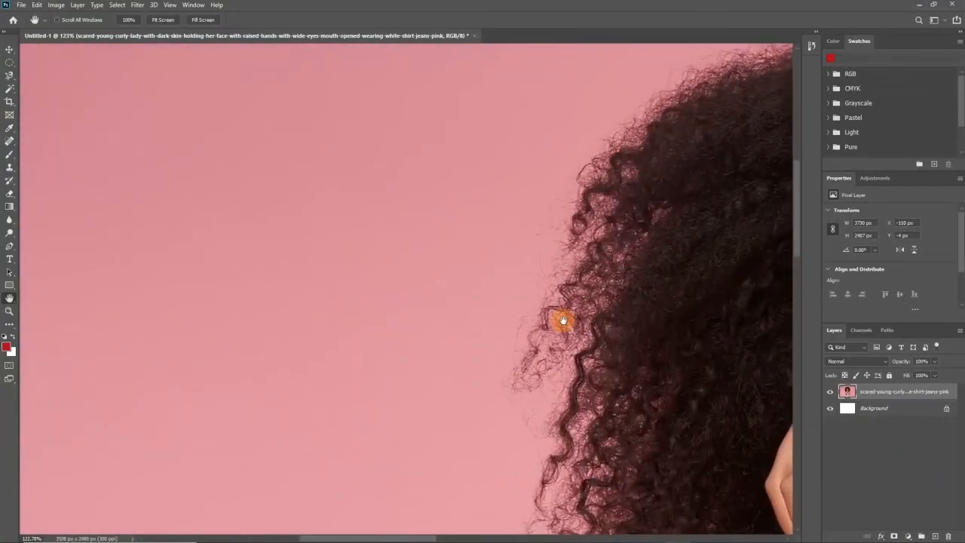
pyautogui.moveTo(683, 312); pyautogui.dragTo(297, 170)
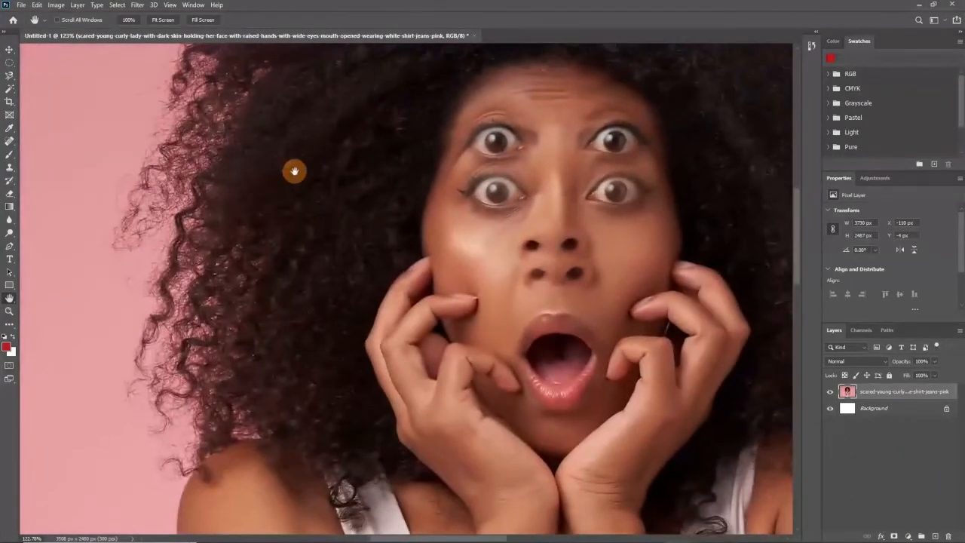
pyautogui.moveTo(470, 205); pyautogui.dragTo(239, 115)
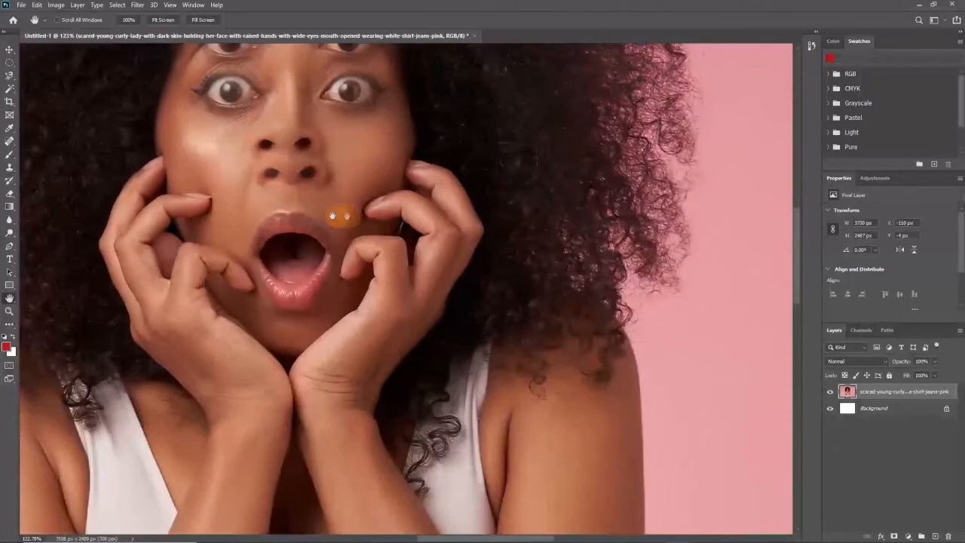
pyautogui.moveTo(426, 286); pyautogui.dragTo(112, 128)
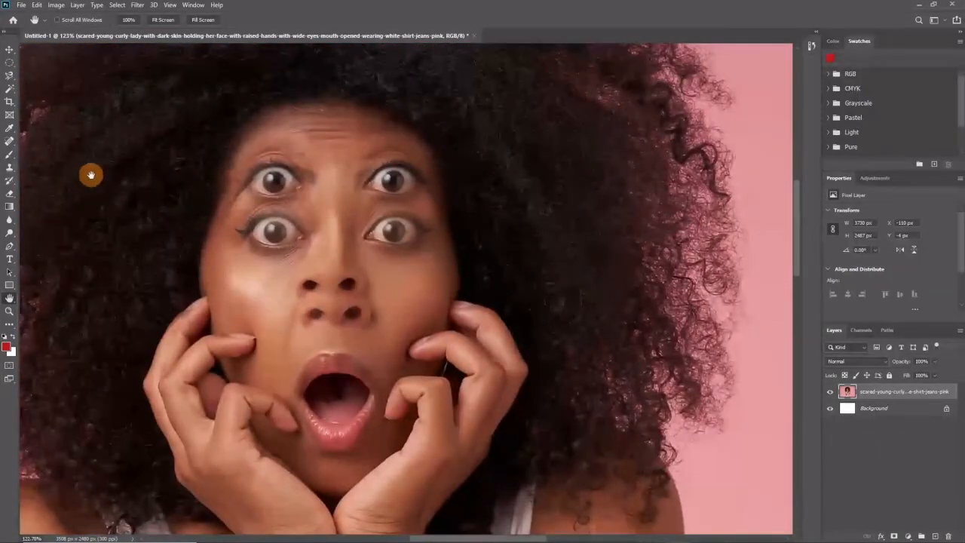
# - Pan the photo with the Hand tool and practise zooming in and out between 33.3% and 200%
pyautogui.moveTo(90, 174); pyautogui.dragTo(383, 196)
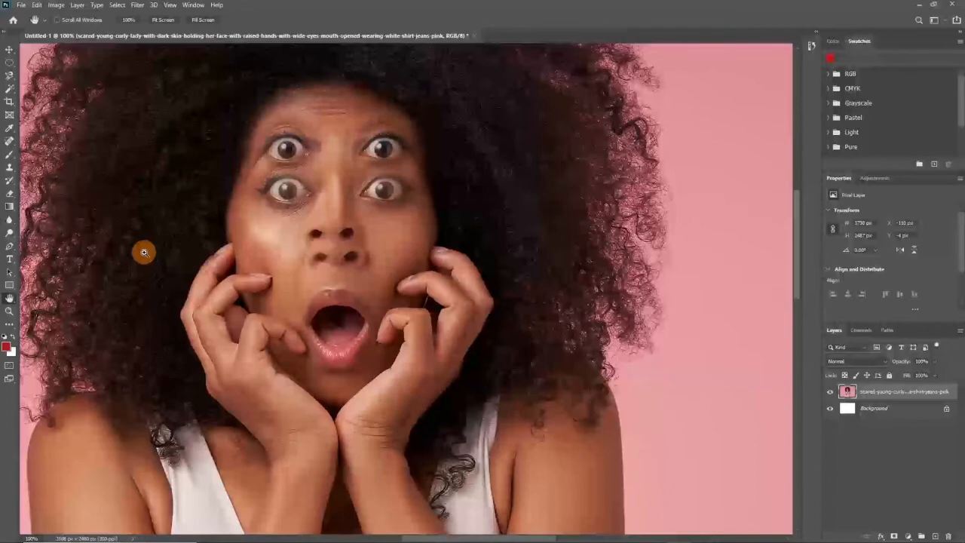
pyautogui.hotkey('ctrl', '+')
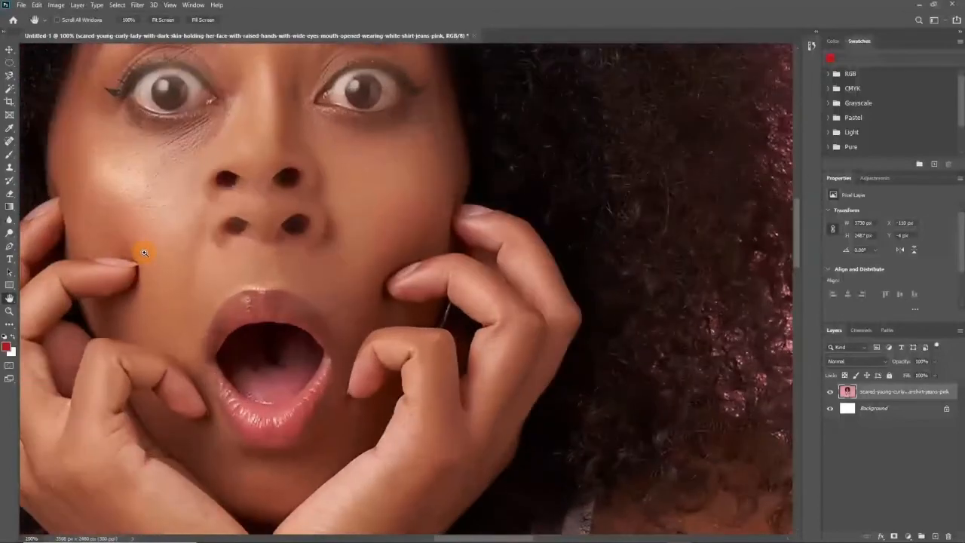
pyautogui.hotkey('ctrl', '-')
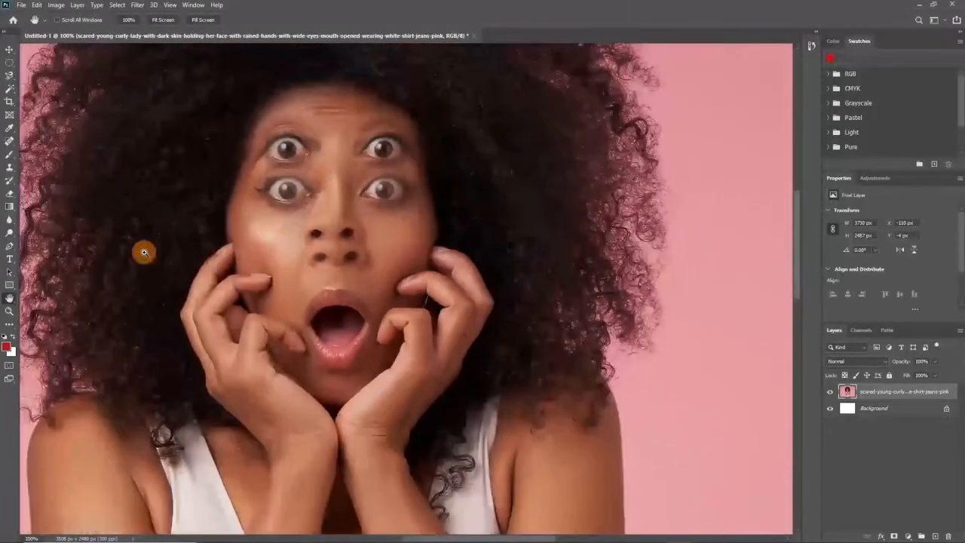
pyautogui.hotkey('ctrl', '+')
pyautogui.hotkey('ctrl', '-')
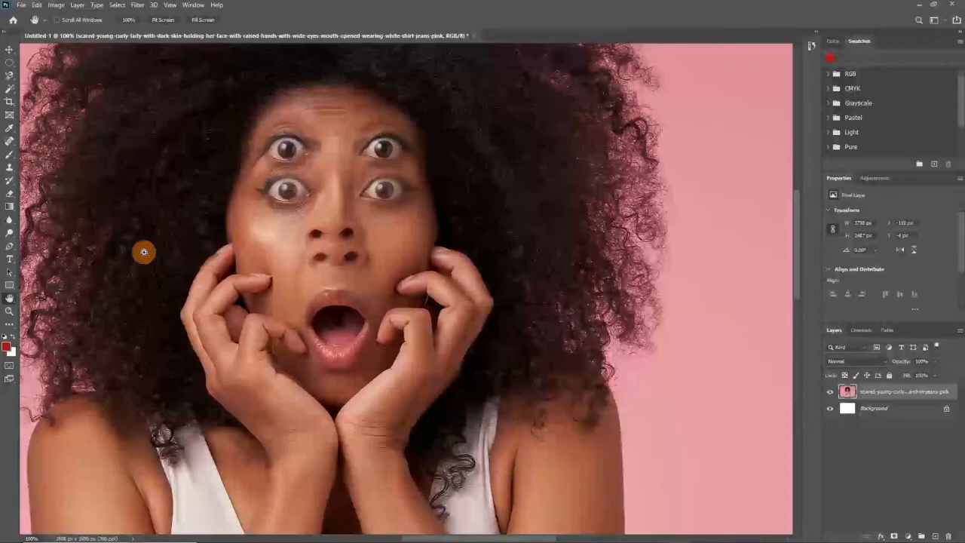
pyautogui.hotkey('ctrl', '-')
pyautogui.hotkey('ctrl', '-')
pyautogui.hotkey('ctrl', '-')
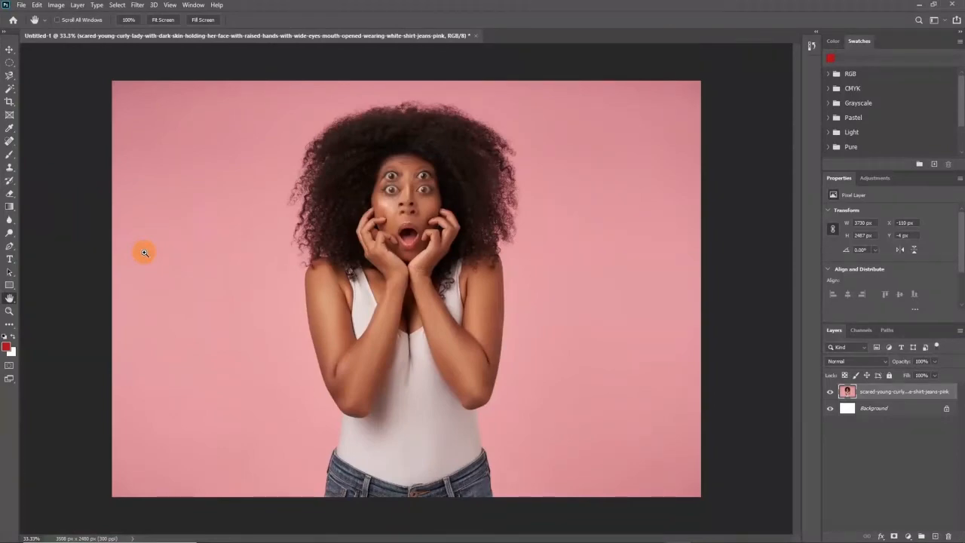
pyautogui.hotkey('ctrl', '+')
pyautogui.hotkey('ctrl', '+')
pyautogui.hotkey('ctrl', '+')
pyautogui.hotkey('ctrl', '+')
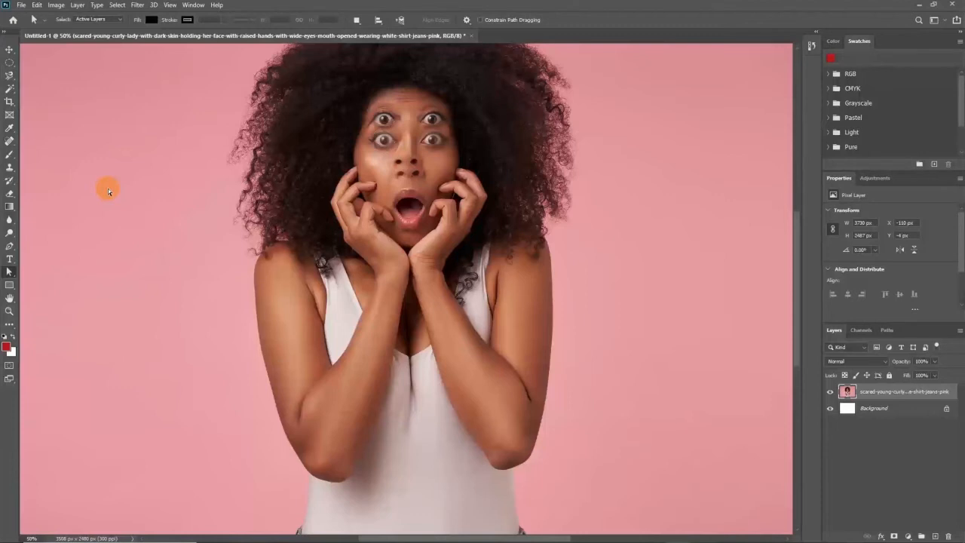
# - Draw a closed red triangle about 370 px wide and 414 px high with the Pen tool in Shape mode, beside the woman's hair
pyautogui.click(10, 246)
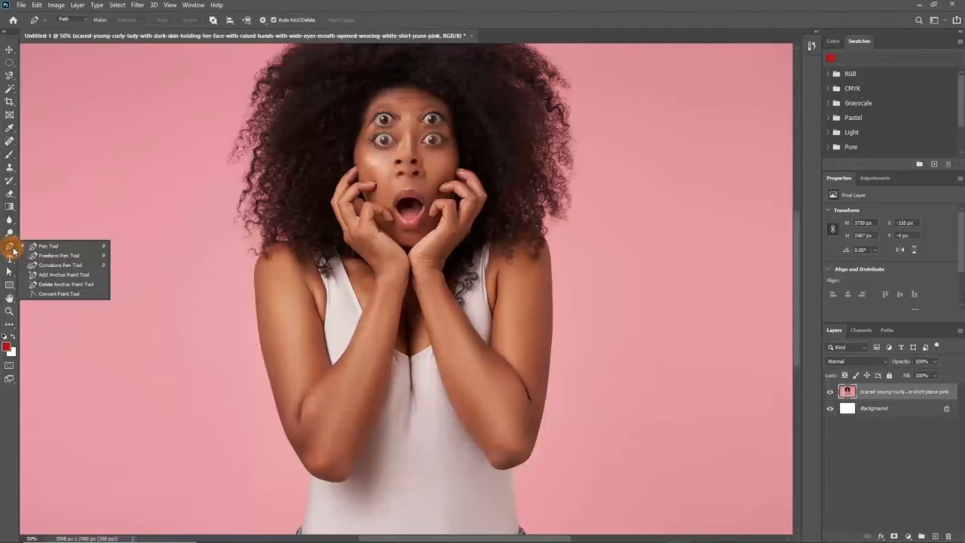
pyautogui.click(13, 250)
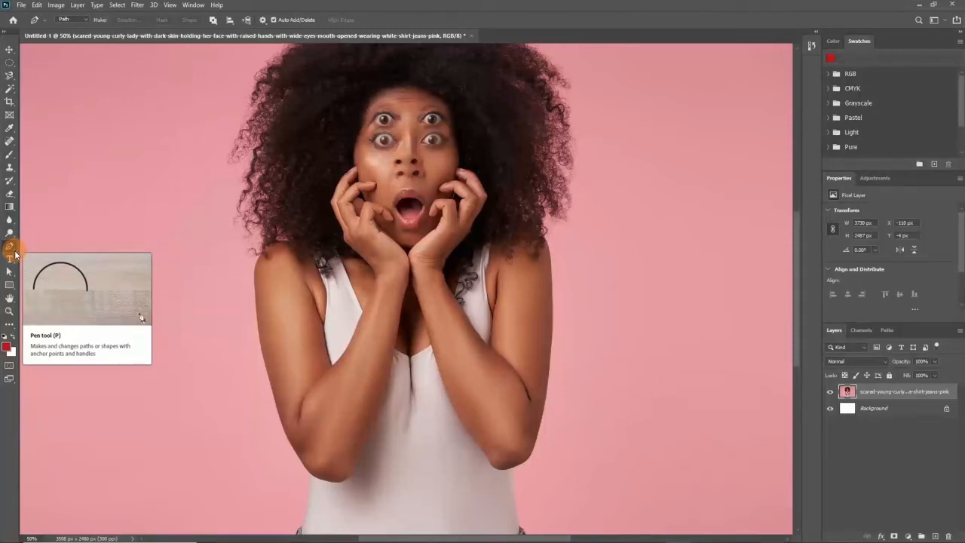
pyautogui.click(11, 249)
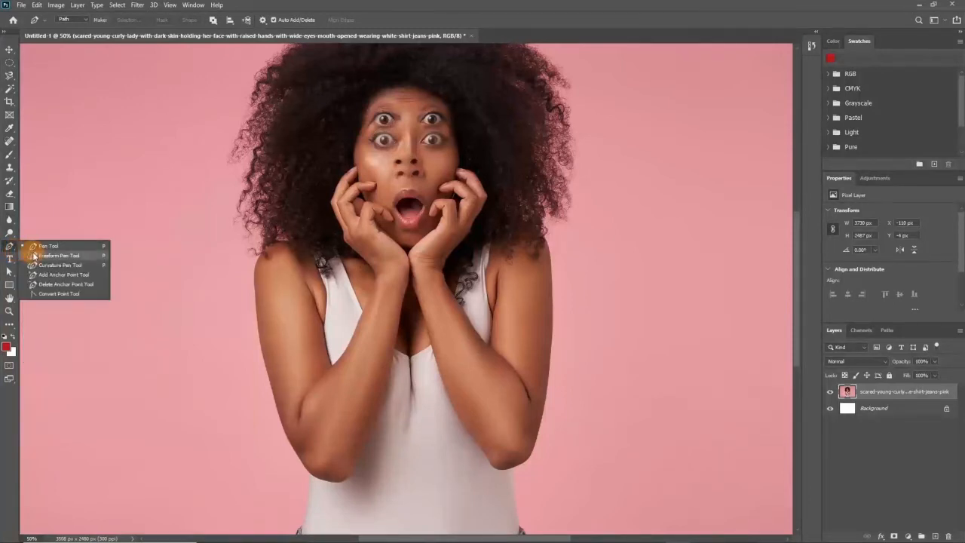
pyautogui.click(45, 248)
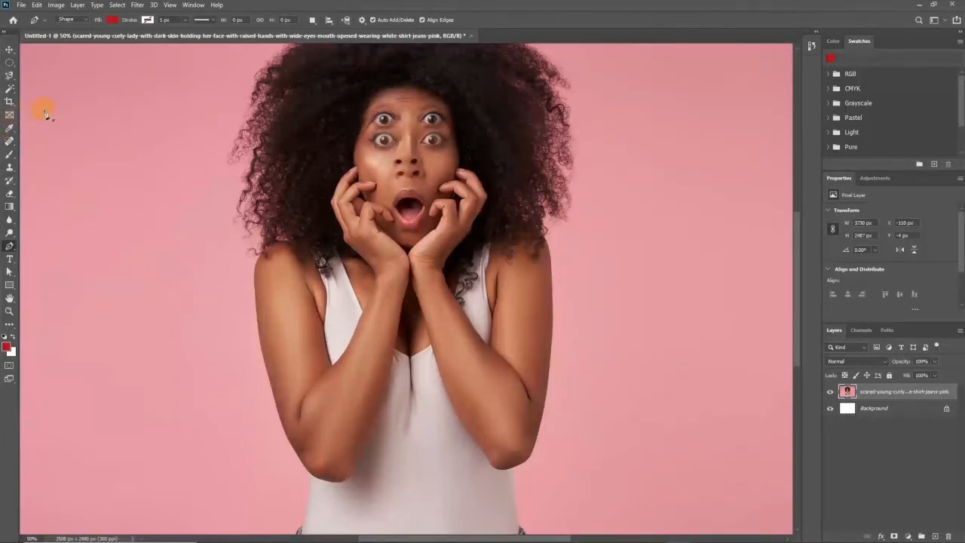
pyautogui.click(114, 122)
pyautogui.click(79, 224)
pyautogui.click(171, 225)
pyautogui.click(114, 121)
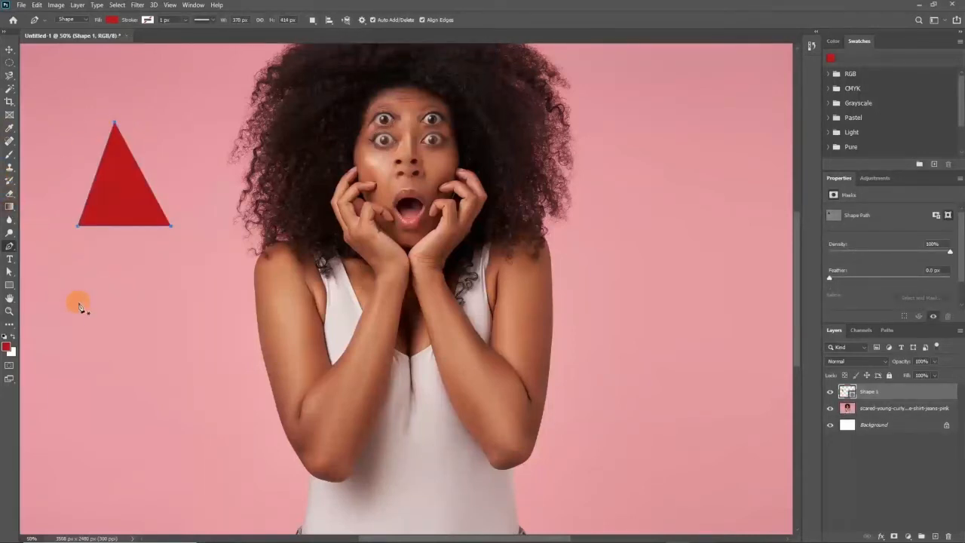
# - Draw a closed red rounded shape about 744 by 720 px below the triangle, using curved Pen tool anchor points
pyautogui.moveTo(90, 295); pyautogui.dragTo(149, 273)
pyautogui.moveTo(227, 349); pyautogui.dragTo(233, 413)
pyautogui.moveTo(131, 455); pyautogui.dragTo(88, 434)
pyautogui.moveTo(99, 291); pyautogui.dragTo(184, 220)
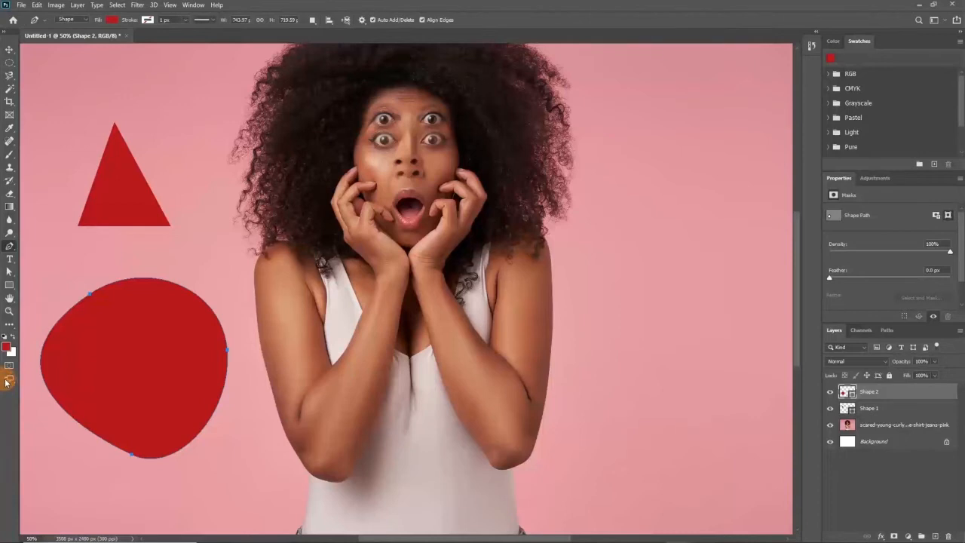
# - Add the text "awrange studiuos" on the pink background beside the woman and shift it slightly with the Move tool
pyautogui.click(10, 259)
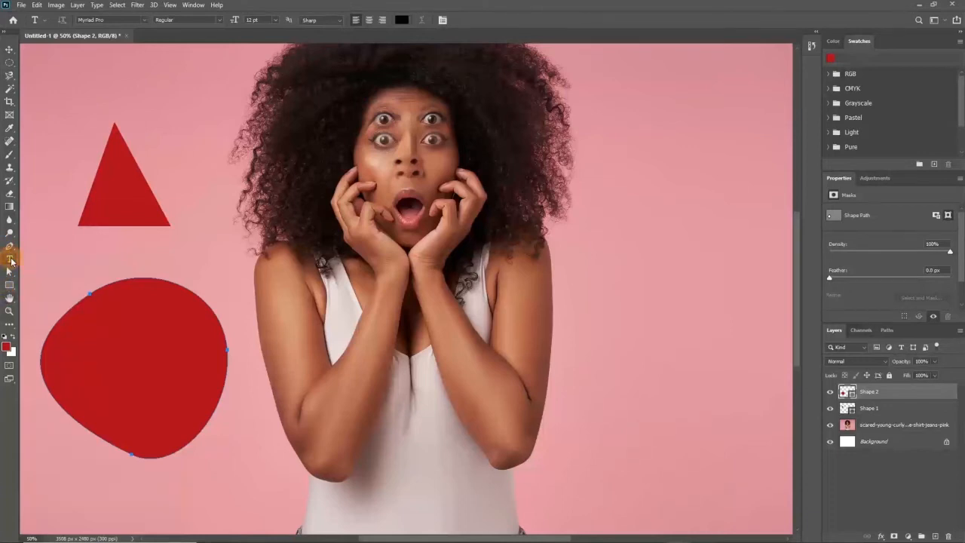
pyautogui.click(407, 352)
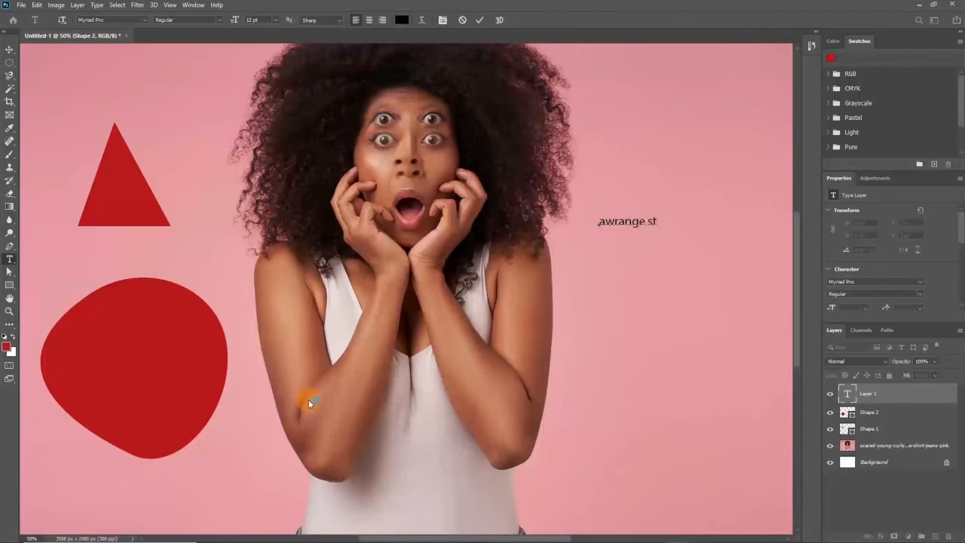
pyautogui.write('iuos')
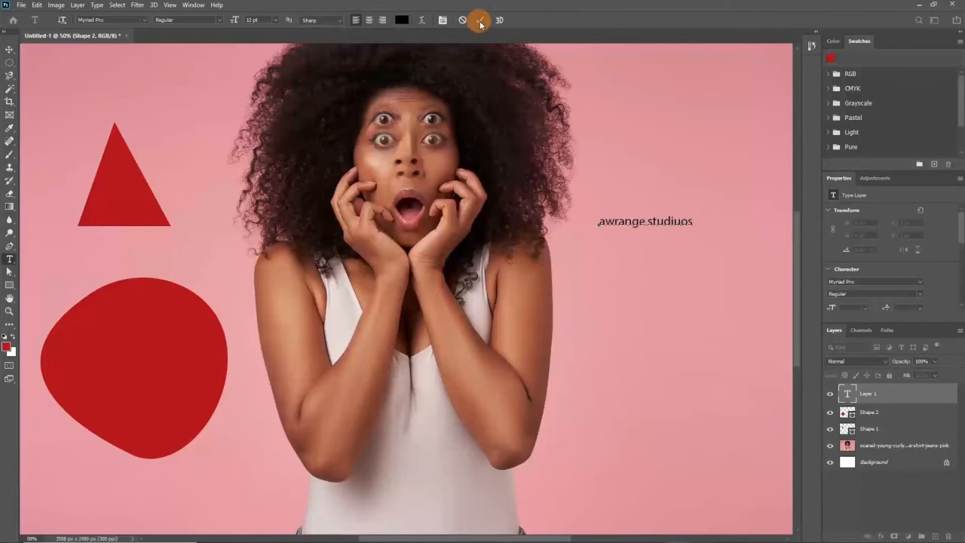
pyautogui.click(480, 21)
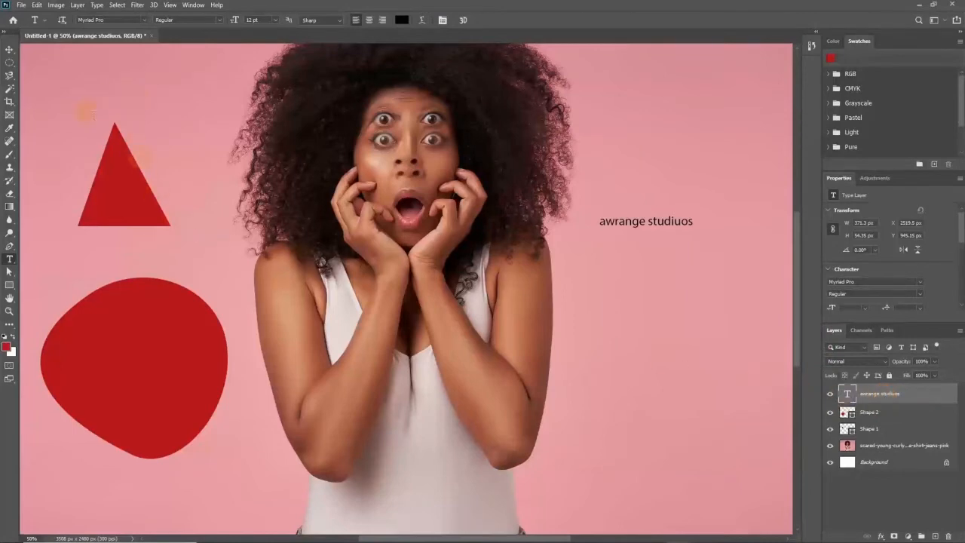
pyautogui.click(10, 51)
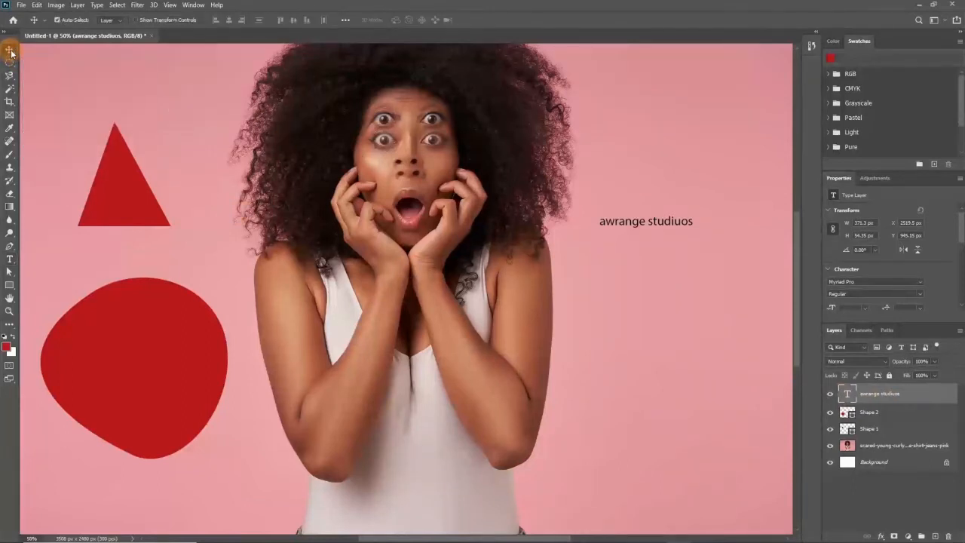
pyautogui.moveTo(626, 221); pyautogui.dragTo(592, 234)
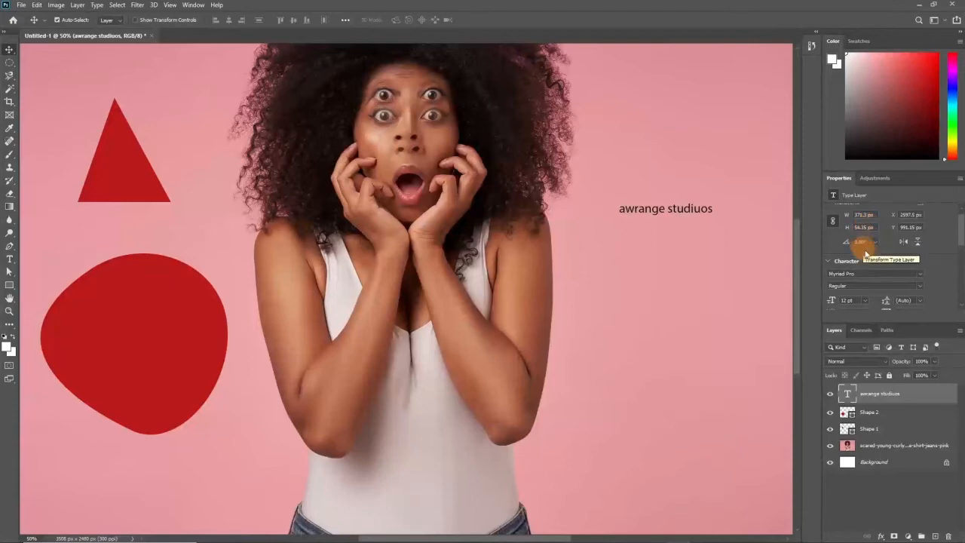
# - Try cyan and dark teal as the text colour and settle on a dark olive green
pyautogui.scroll(1, 860, 236)
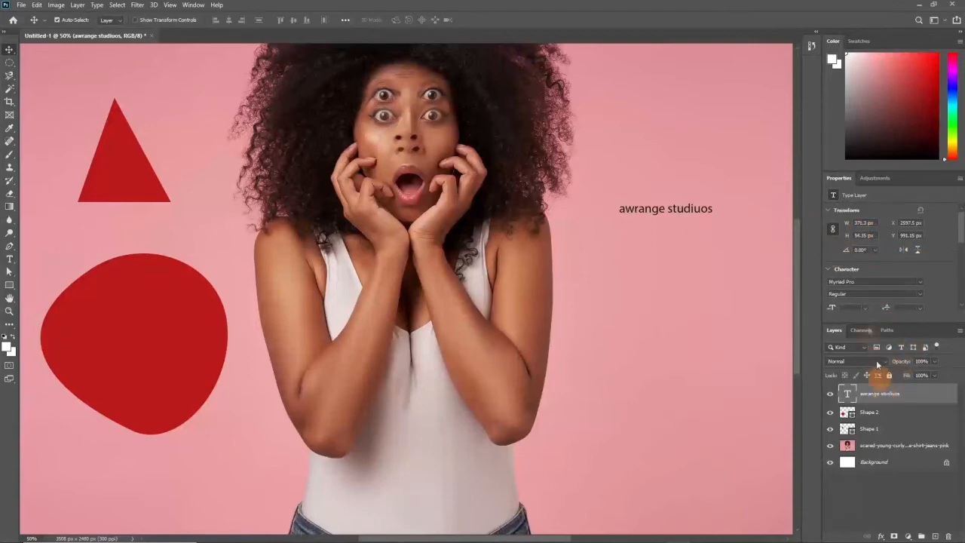
pyautogui.scroll(-3, 877, 252)
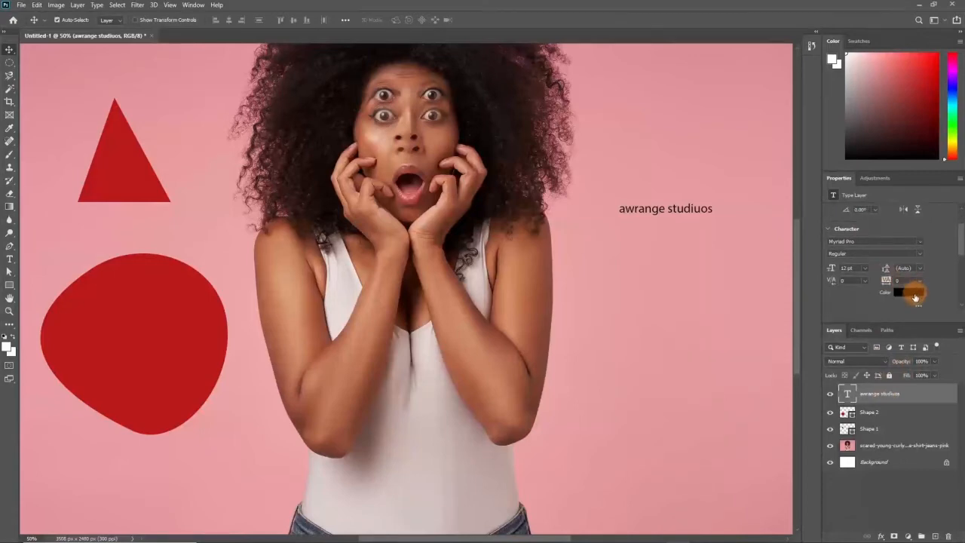
pyautogui.click(911, 296)
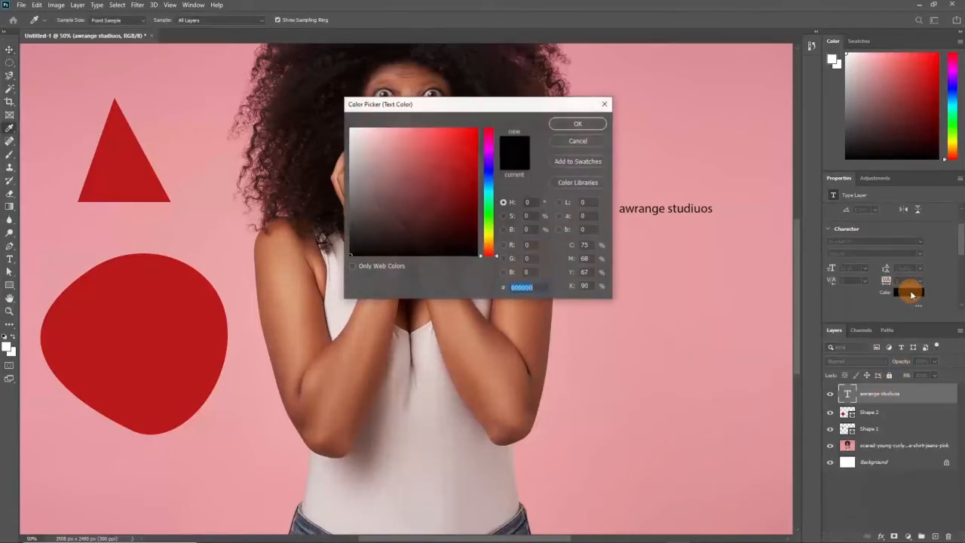
pyautogui.moveTo(400, 145); pyautogui.dragTo(476, 146)
pyautogui.click(491, 192)
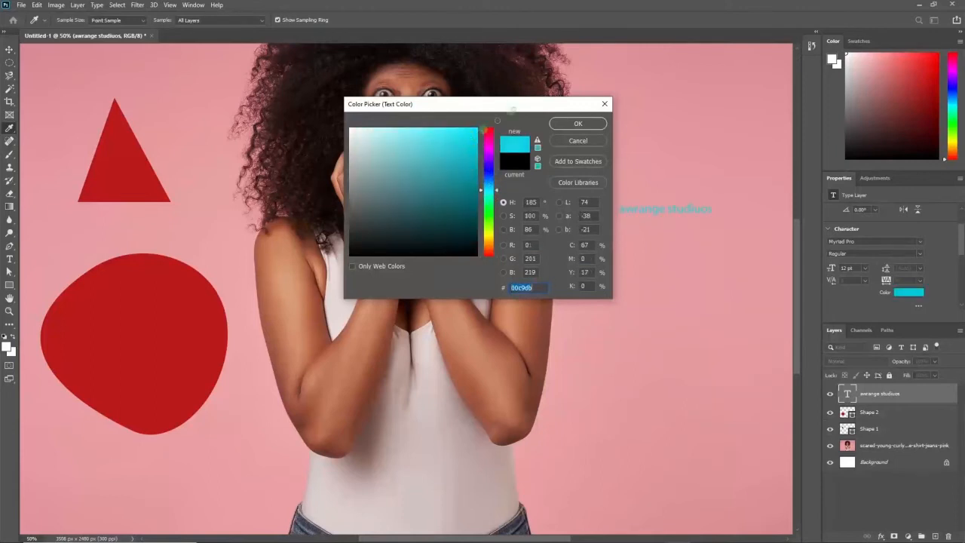
pyautogui.click(460, 206)
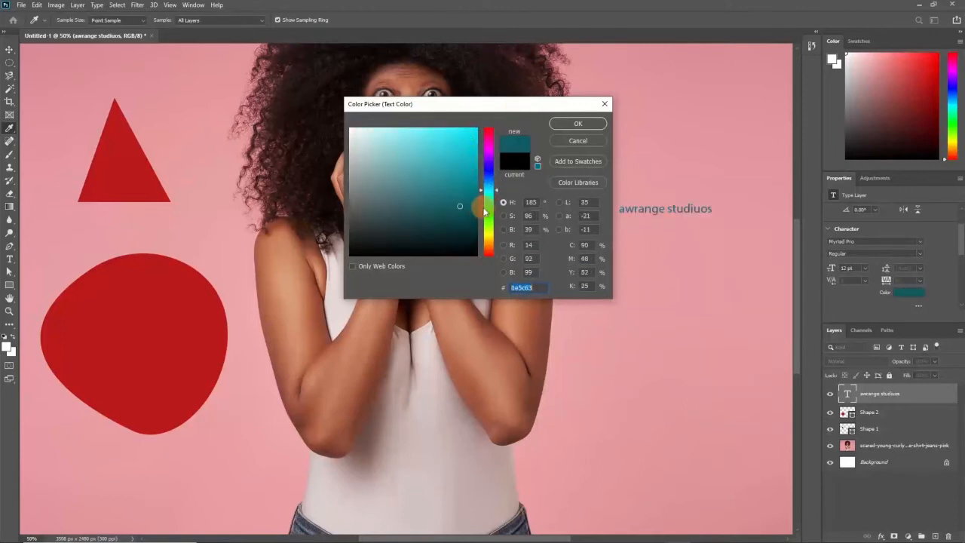
pyautogui.click(484, 234)
pyautogui.moveTo(460, 211); pyautogui.dragTo(476, 209)
pyautogui.click(574, 124)
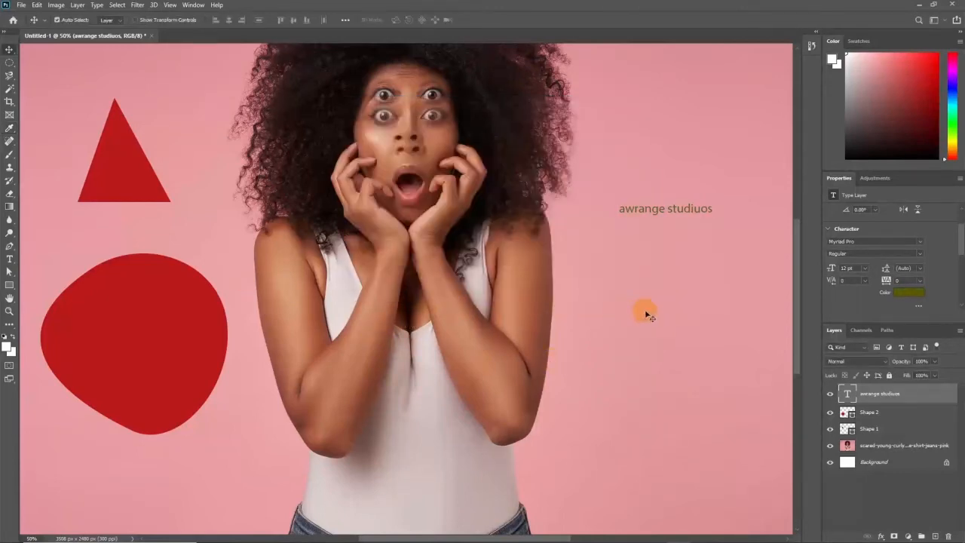
# - Enlarge the text to 60 pt and further to 150 pt, repositioning it beside the woman
pyautogui.click(866, 269)
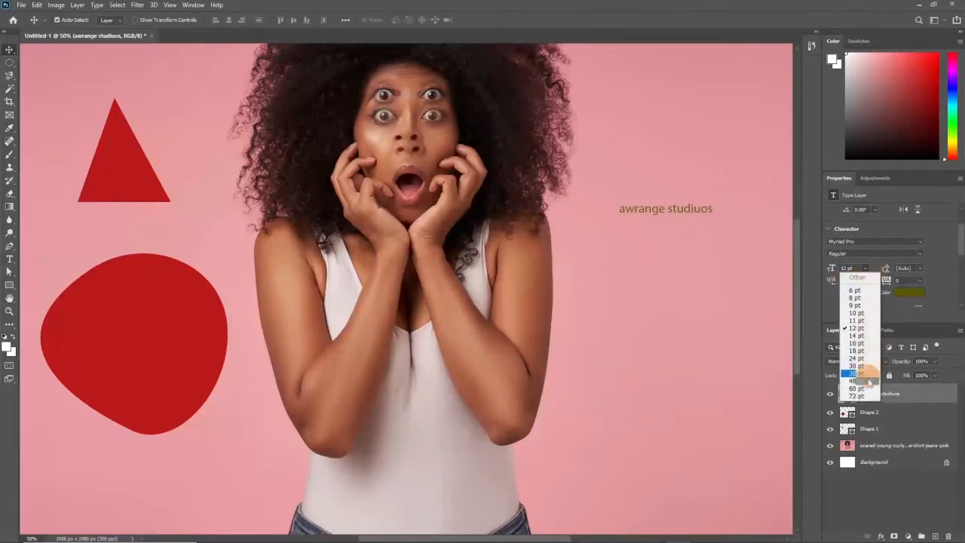
pyautogui.click(856, 389)
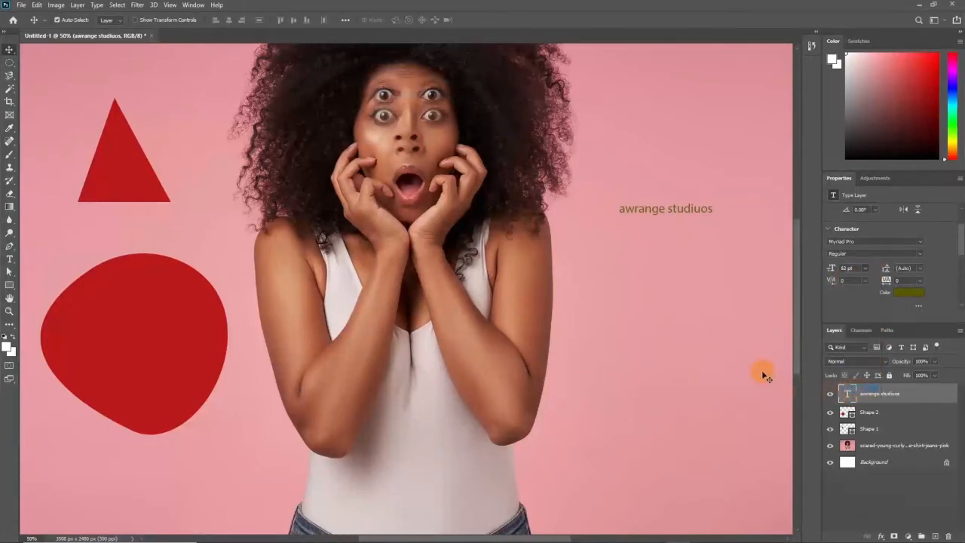
pyautogui.moveTo(700, 209); pyautogui.dragTo(642, 237)
pyautogui.click(848, 269)
pyautogui.click(845, 268)
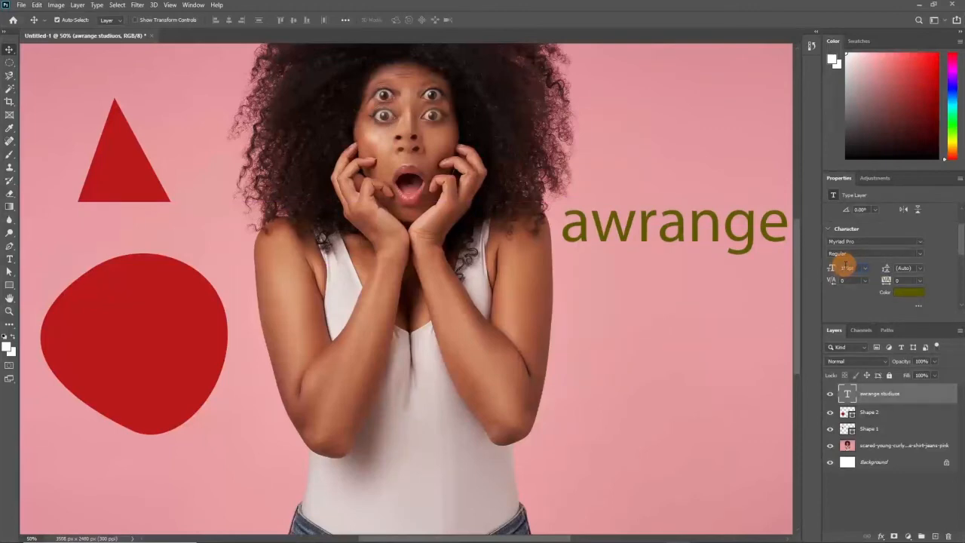
pyautogui.write('150')
pyautogui.press('Return')
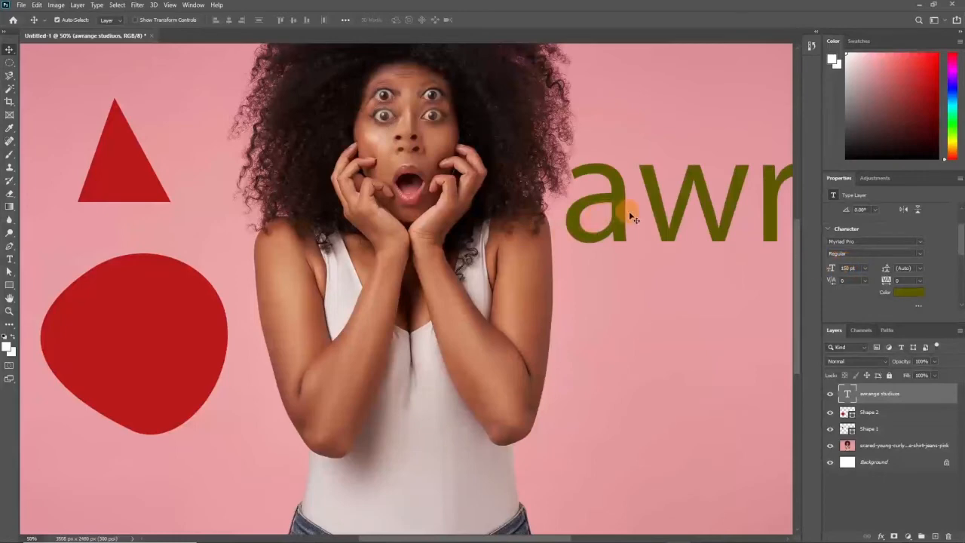
pyautogui.moveTo(622, 219); pyautogui.dragTo(420, 278)
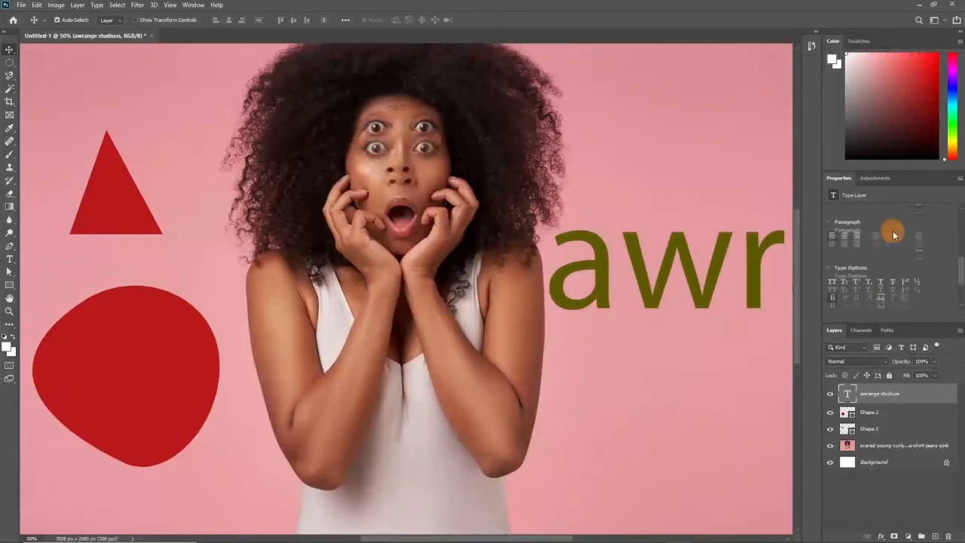
# - Review the text layer's paragraph and type options and apply All Caps to the text
pyautogui.scroll(2, 891, 235)
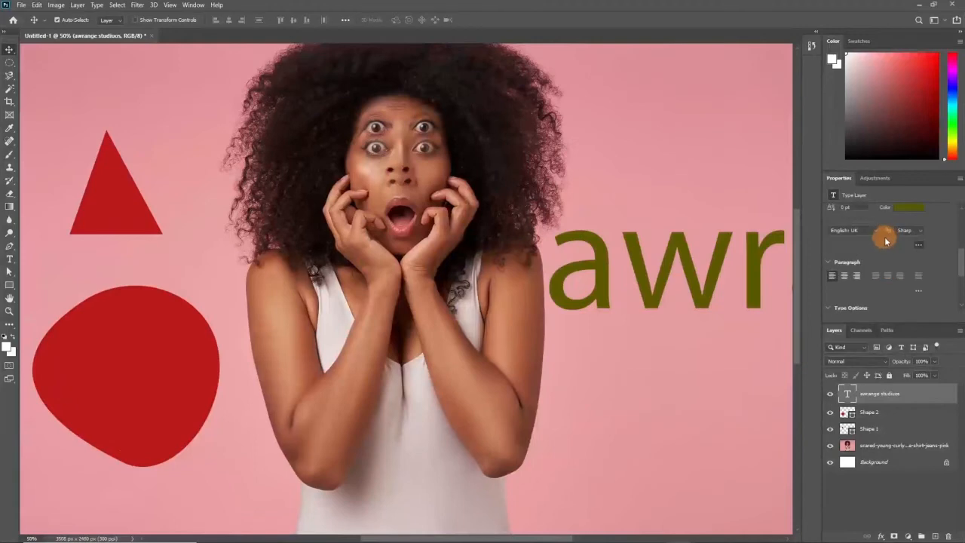
pyautogui.scroll(-3, 882, 238)
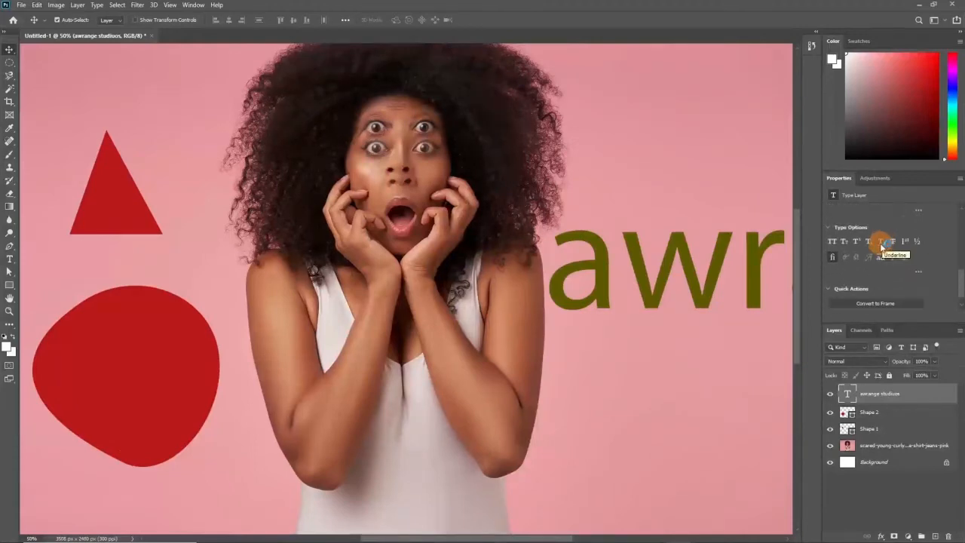
pyautogui.scroll(-2, 877, 235)
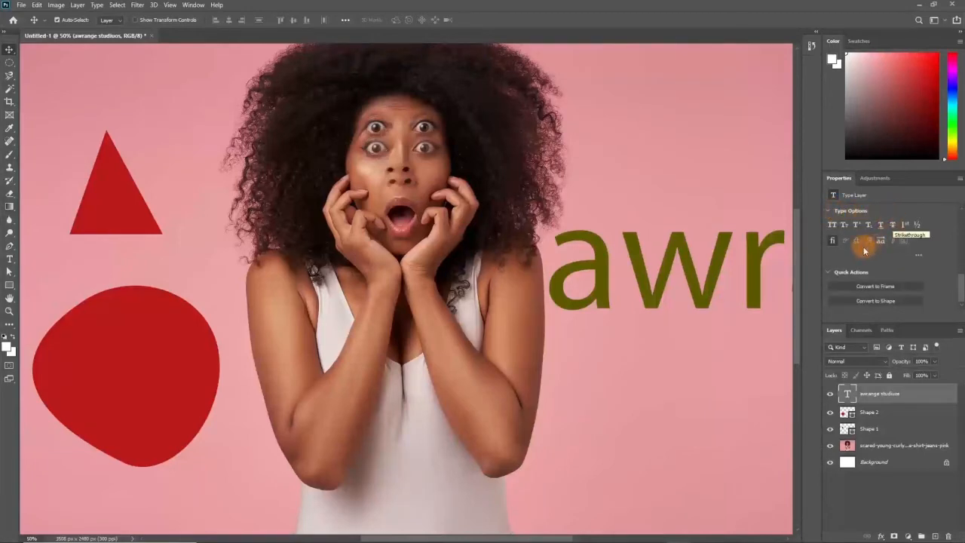
pyautogui.click(833, 226)
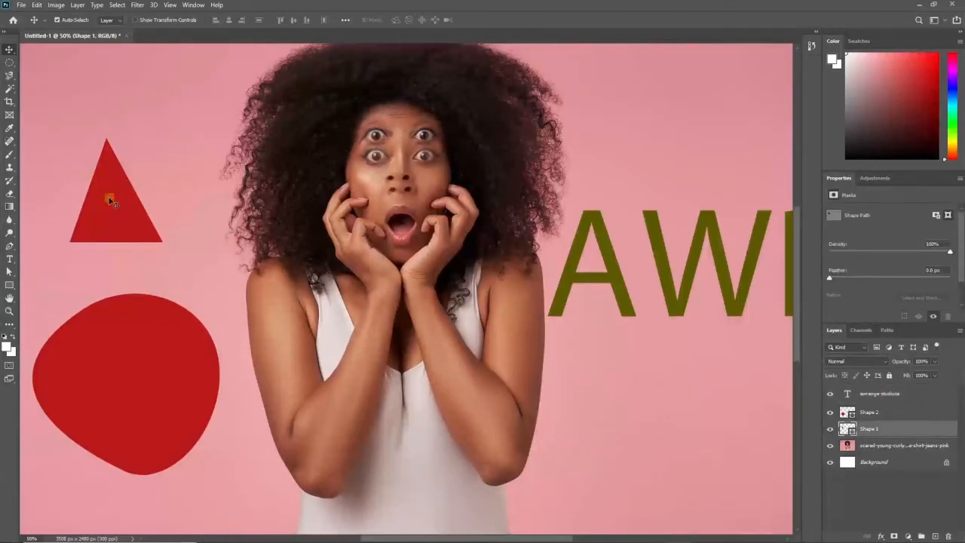
# - Shift the red triangle slightly up beside the woman's hair and recolour it dark green
pyautogui.moveTo(112, 199); pyautogui.dragTo(146, 176)
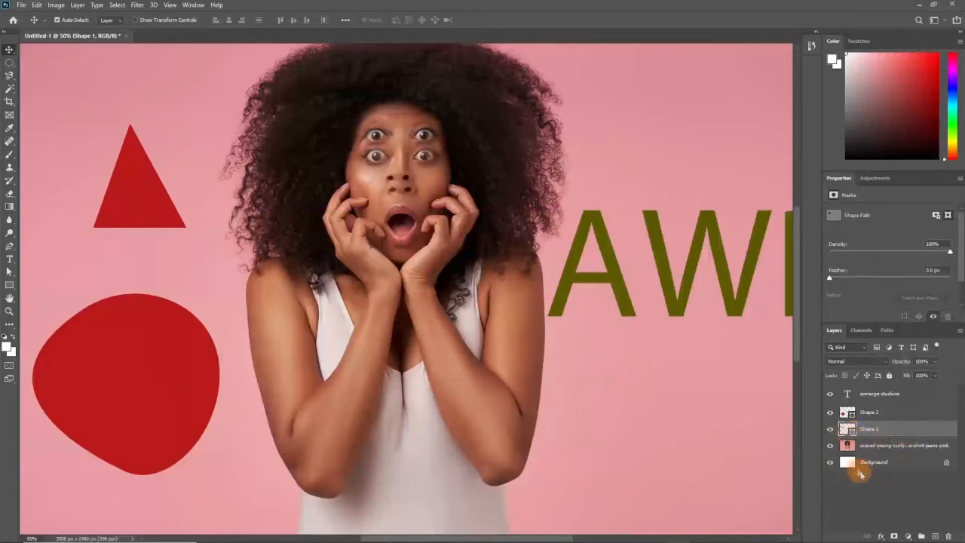
pyautogui.doubleClick(848, 430)
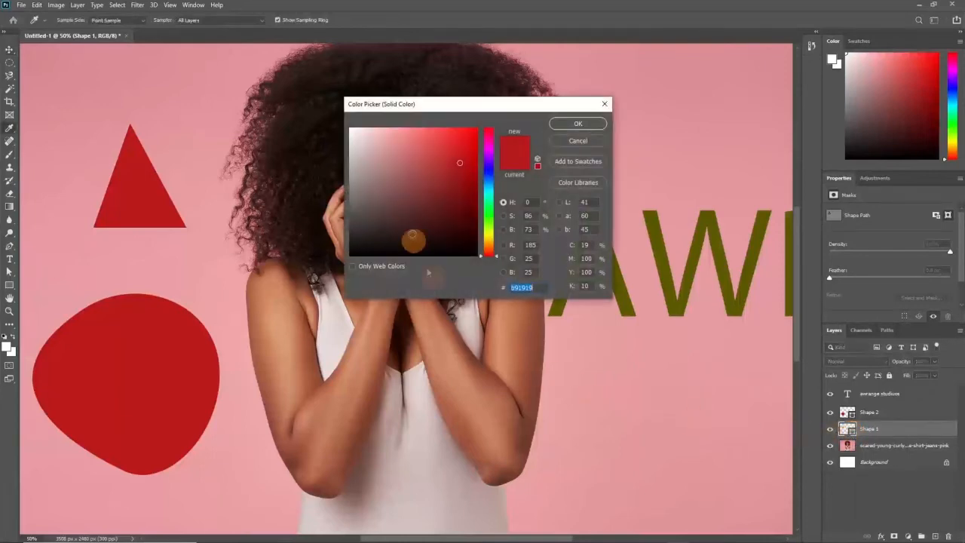
pyautogui.moveTo(459, 109); pyautogui.dragTo(614, 141)
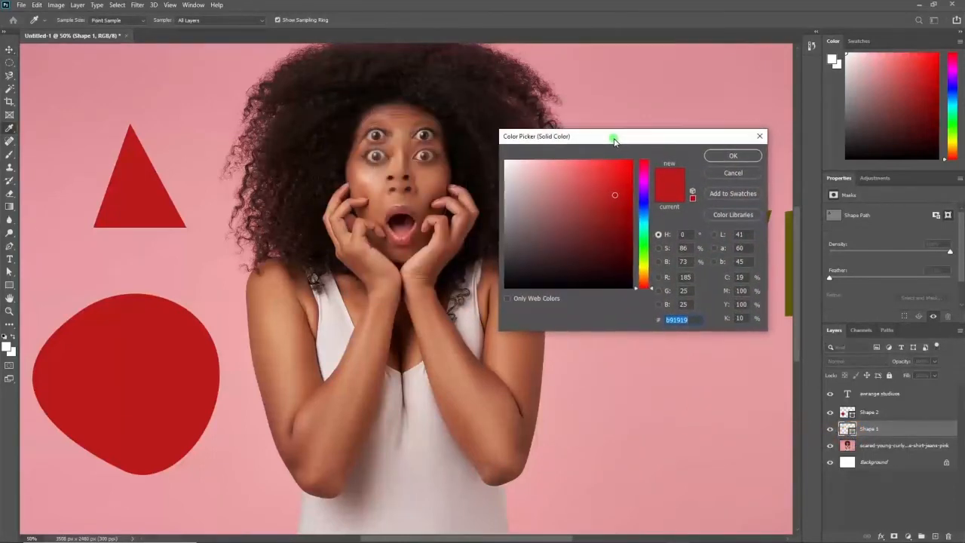
pyautogui.click(643, 233)
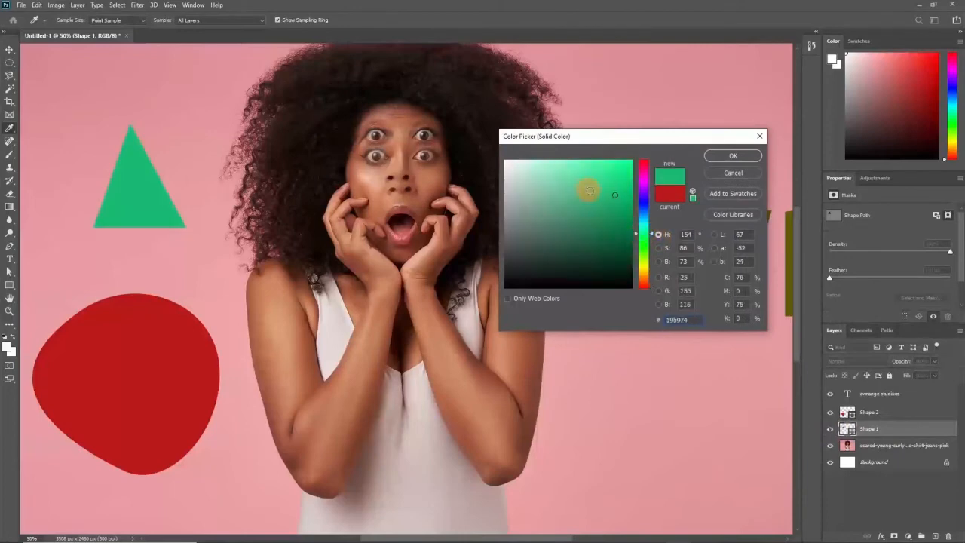
pyautogui.click(643, 246)
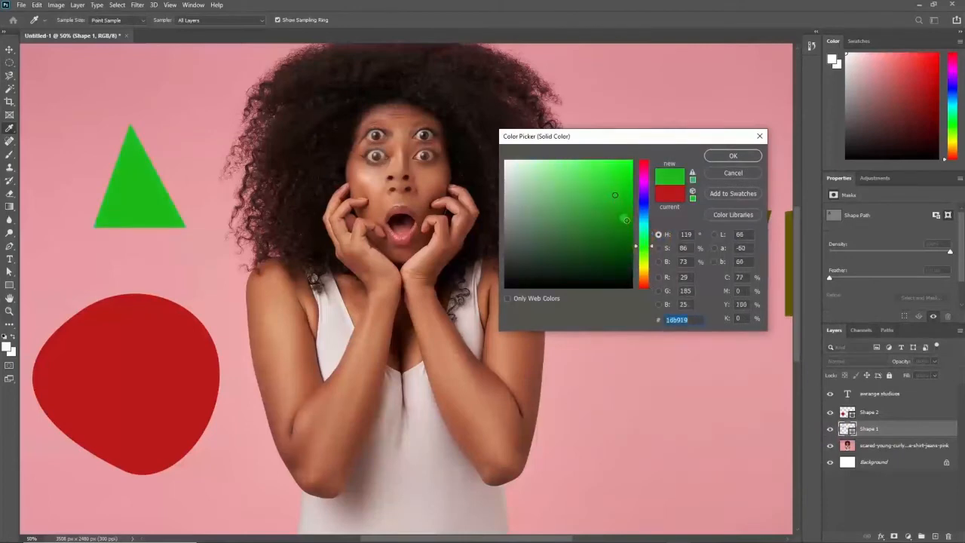
pyautogui.click(629, 230)
pyautogui.click(725, 158)
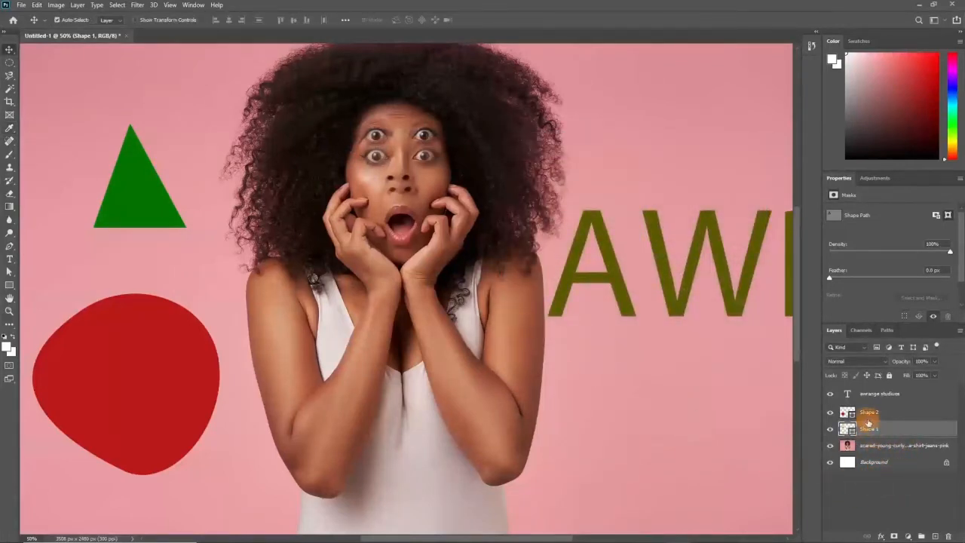
# - Reposition the green triangle and the red rounded shape slightly on the pink background
pyautogui.click(123, 401)
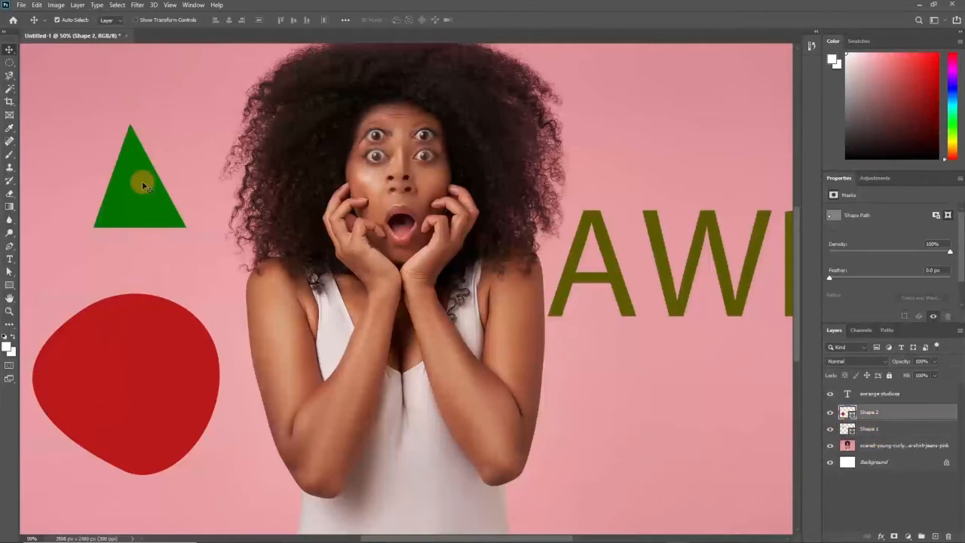
pyautogui.moveTo(142, 181); pyautogui.dragTo(134, 215)
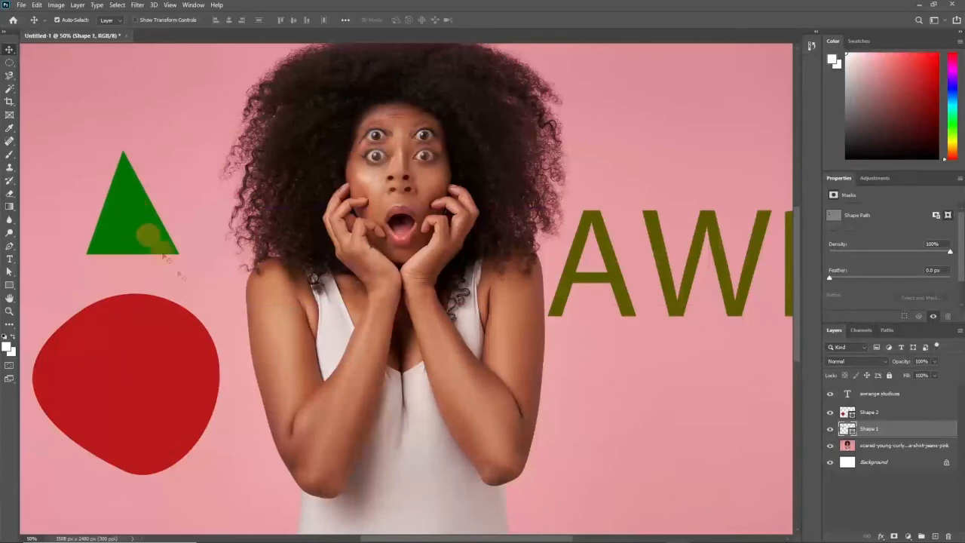
pyautogui.moveTo(140, 373); pyautogui.dragTo(119, 362)
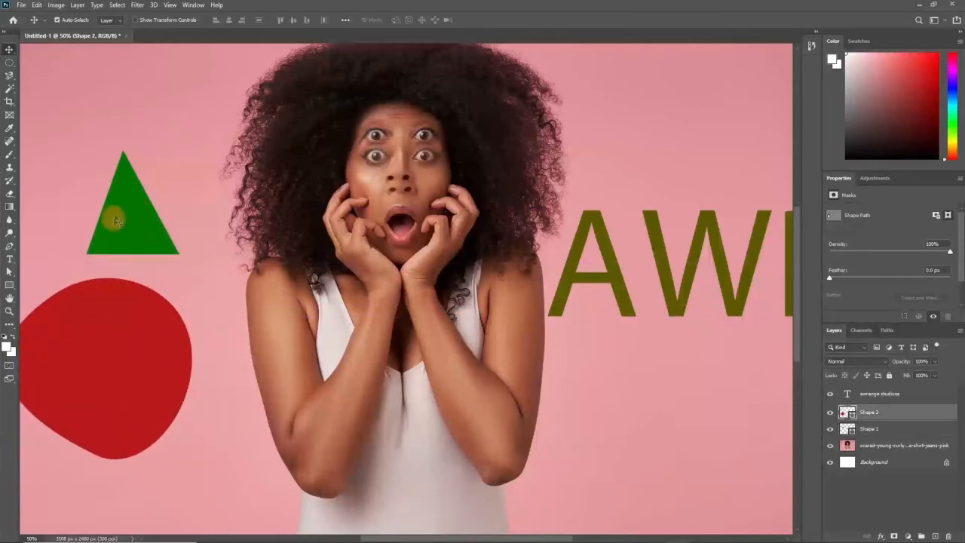
pyautogui.moveTo(119, 207)
pyautogui.mouseDown()
pyautogui.moveTo(131, 254)
pyautogui.moveTo(130, 231)
pyautogui.moveTo(103, 212)
pyautogui.mouseUp()
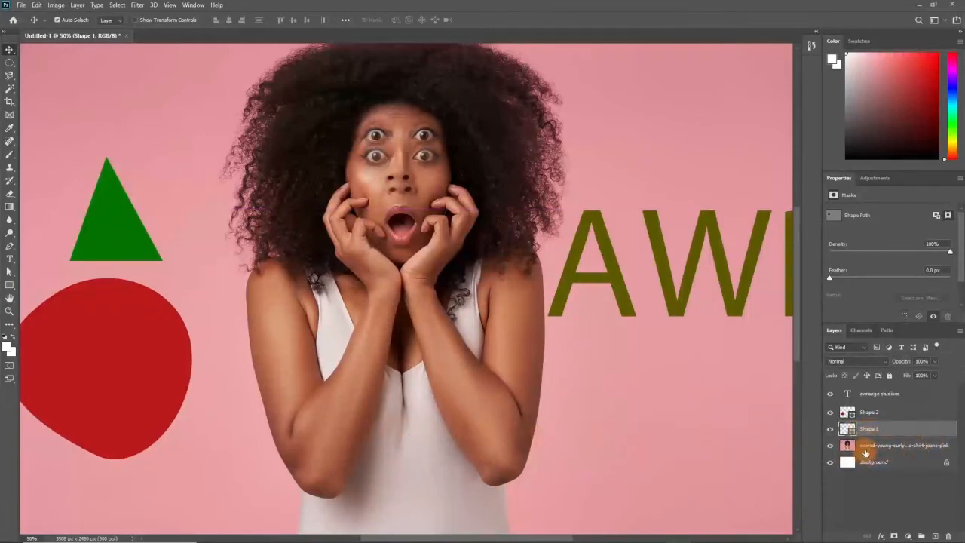
# - Select the triangle's layer and move the triangle across the woman, and move the text higher on the pink background
pyautogui.click(863, 445)
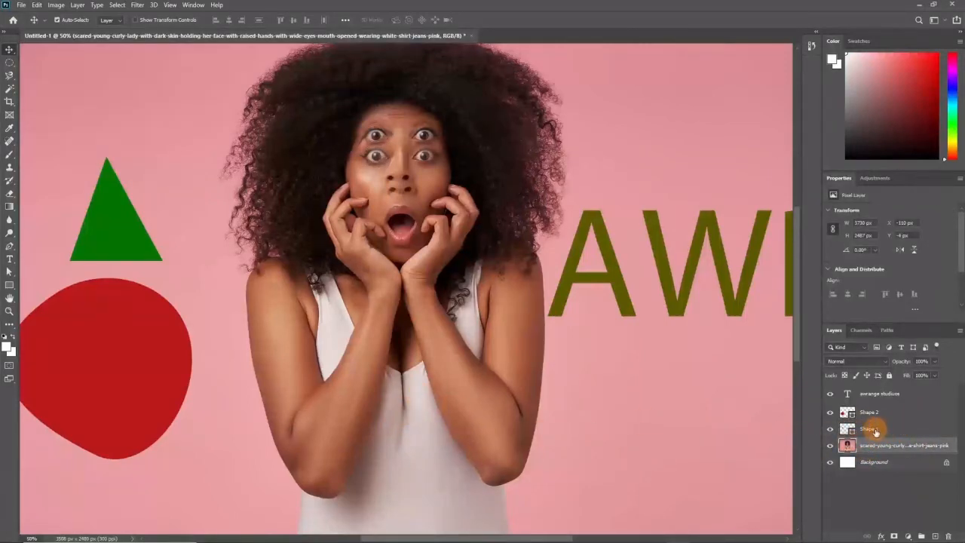
pyautogui.click(878, 429)
pyautogui.moveTo(130, 234); pyautogui.dragTo(448, 238)
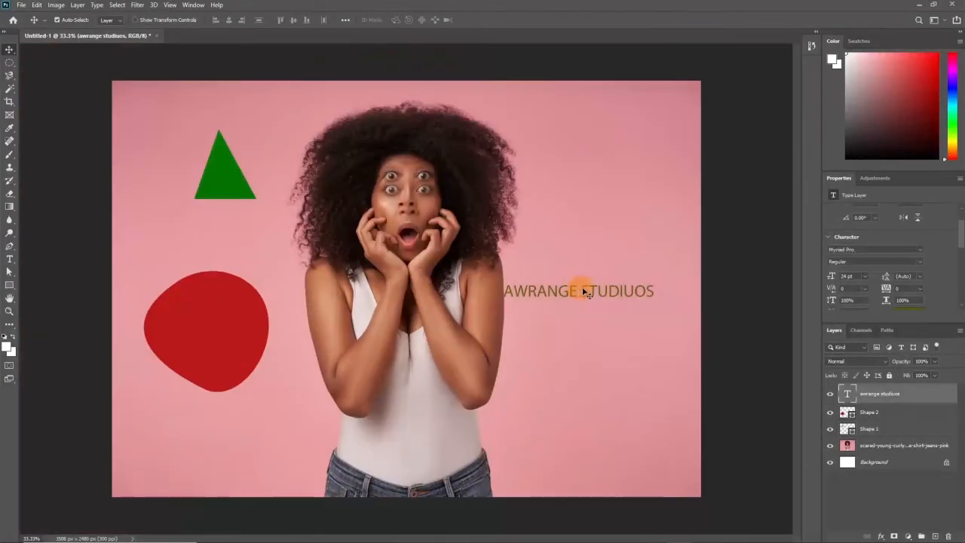
pyautogui.moveTo(577, 287); pyautogui.dragTo(610, 225)
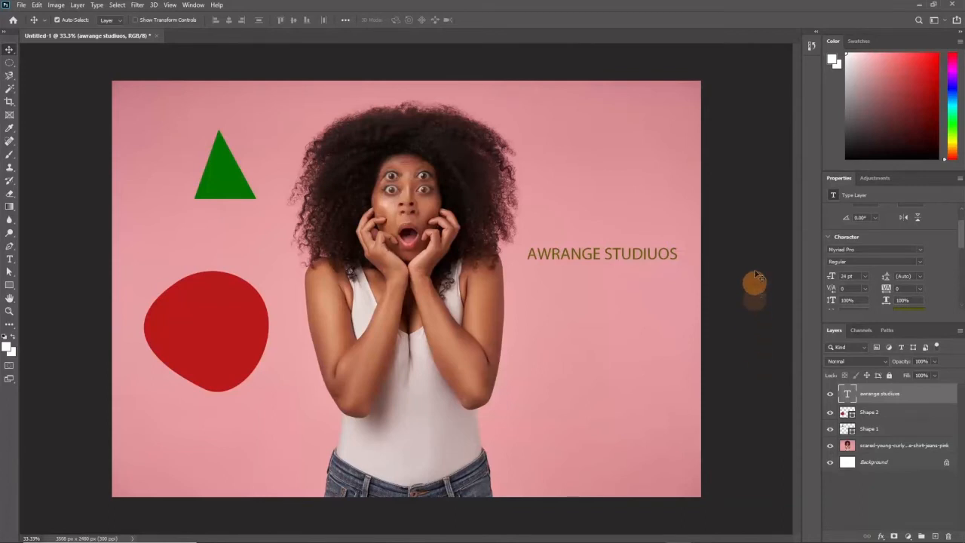
# - Start a new document from the A4 print preset, 210 x 297 mm at 300 ppi
pyautogui.click(24, 7)
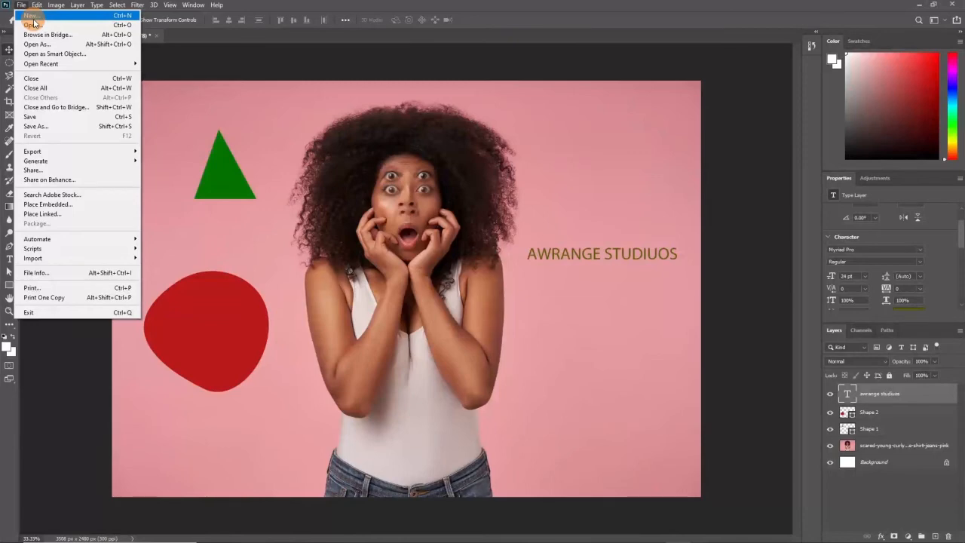
pyautogui.click(21, 6)
pyautogui.click(21, 6)
pyautogui.click(30, 15)
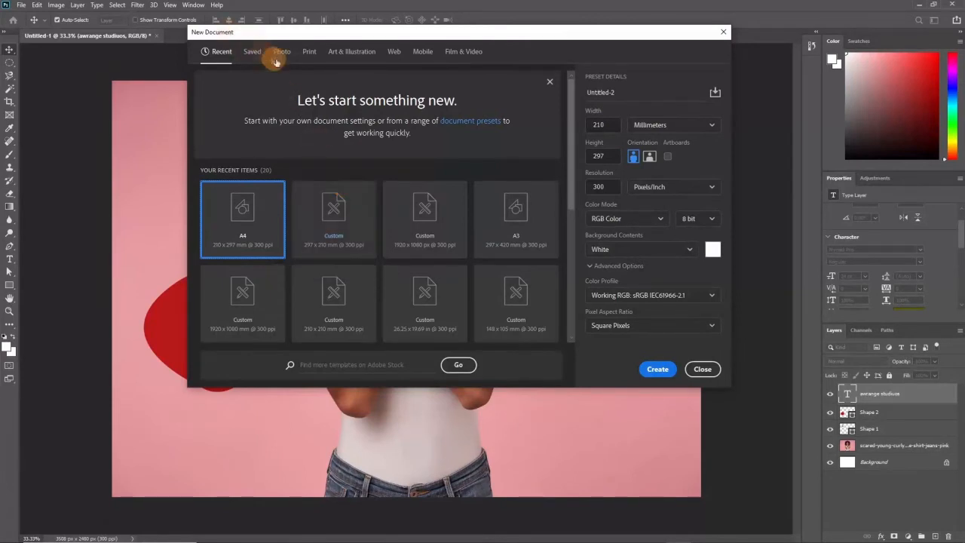
pyautogui.click(308, 54)
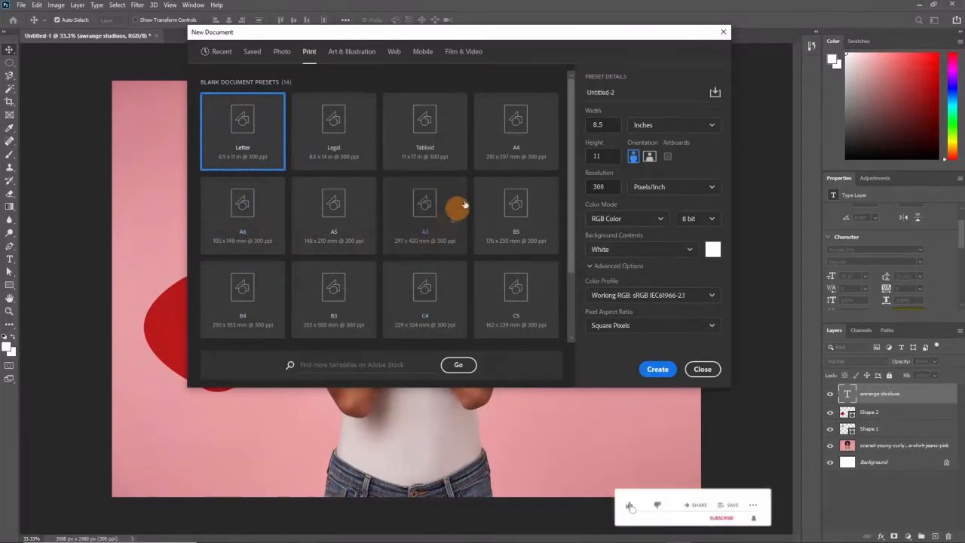
pyautogui.click(527, 145)
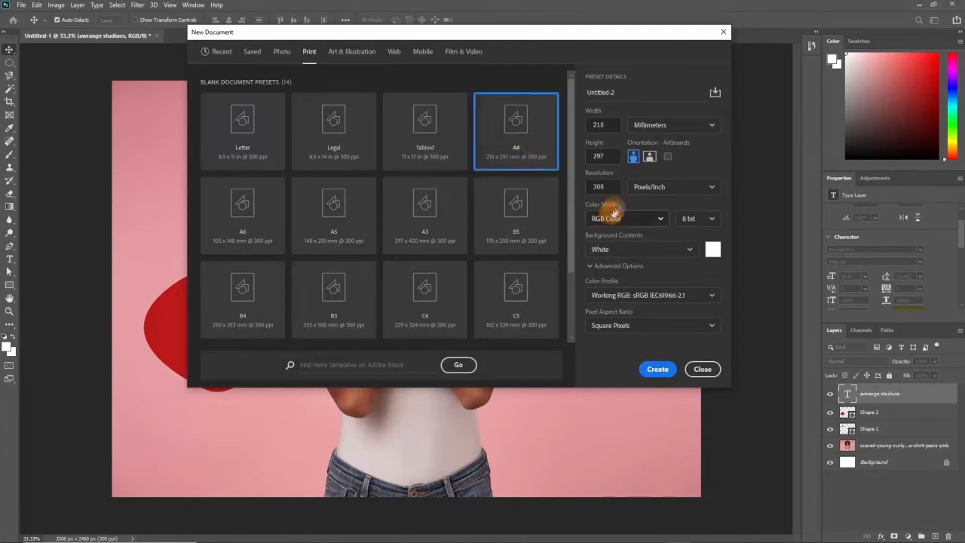
# - Set the A4 document to landscape orientation with RGB Color mode and create it
pyautogui.click(650, 157)
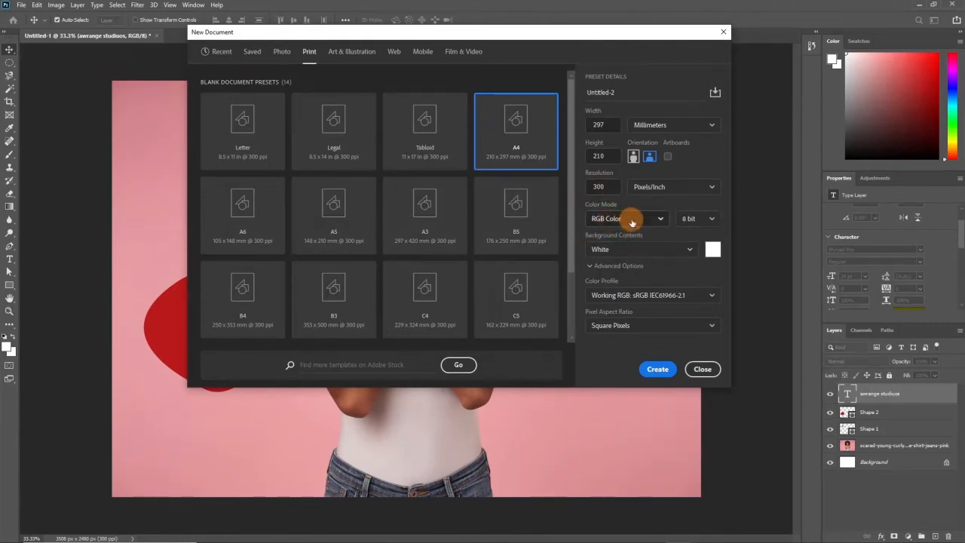
pyautogui.click(662, 220)
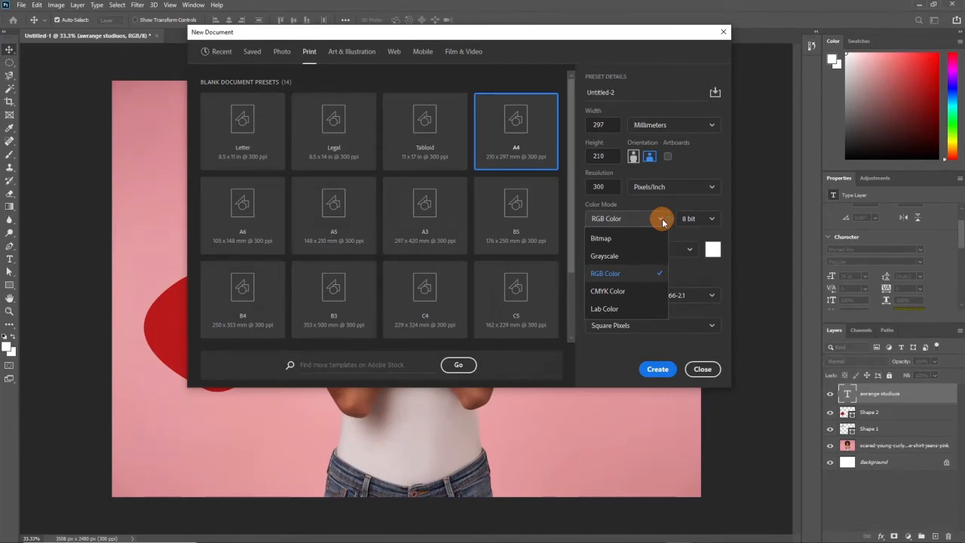
pyautogui.click(615, 274)
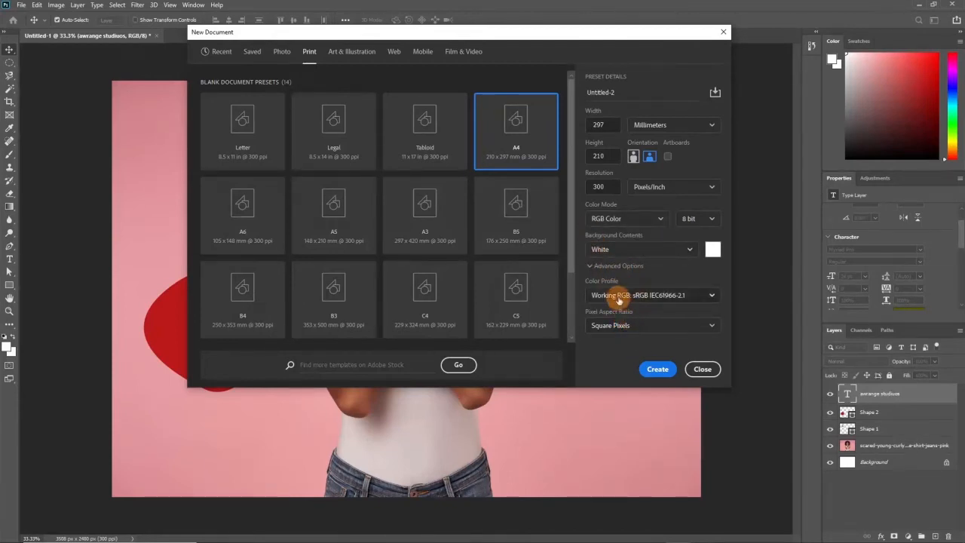
pyautogui.click(663, 369)
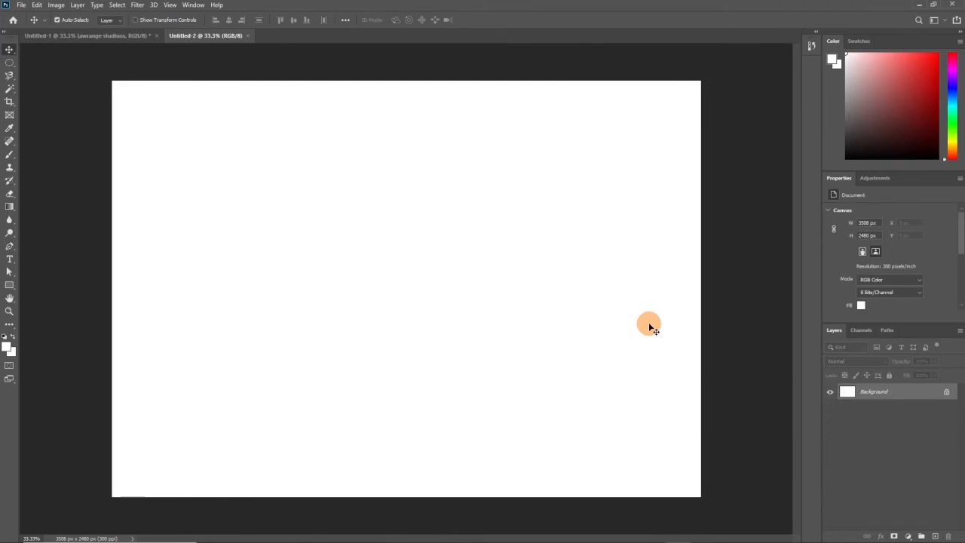
# - View the portrait document and the blank document in turn, and open and dismiss the new-document settings
pyautogui.click(102, 36)
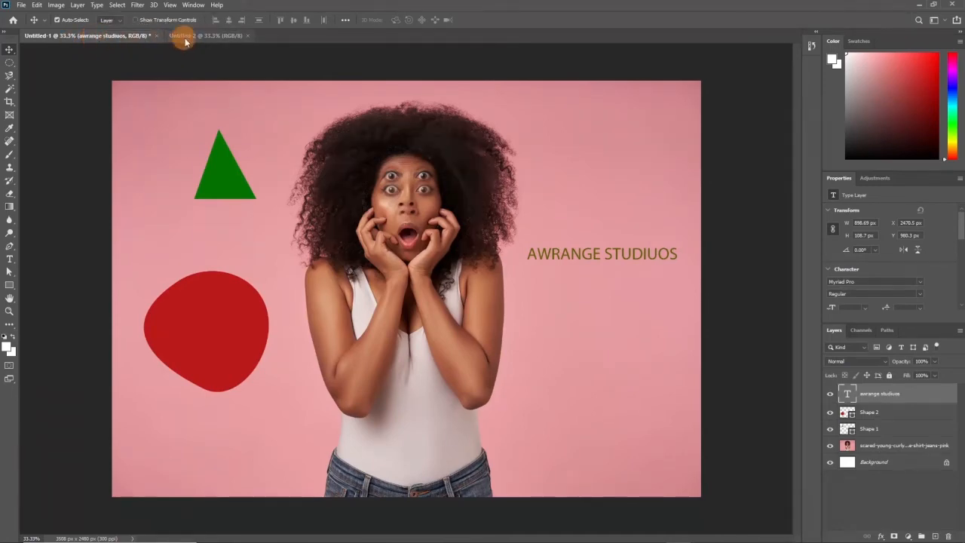
pyautogui.click(188, 37)
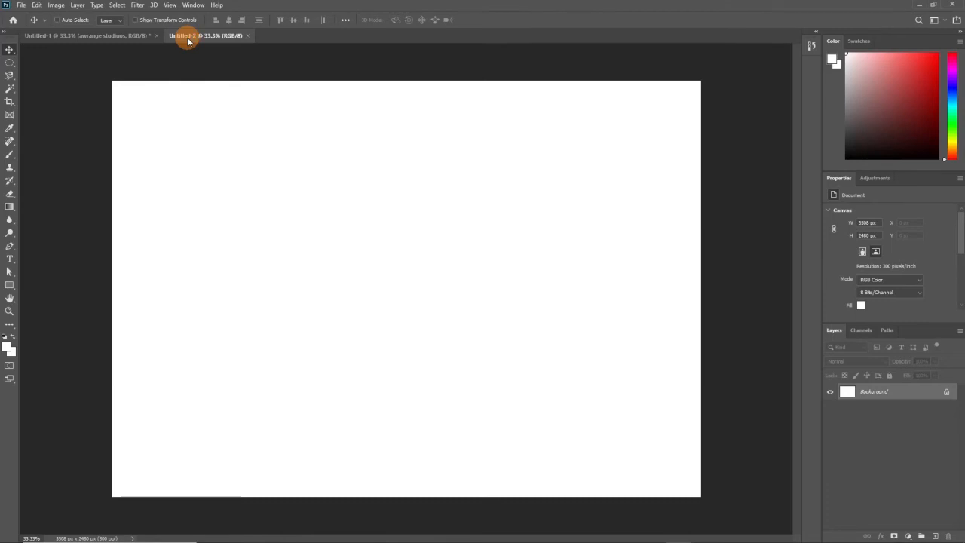
pyautogui.hotkey('ctrl', 'n')
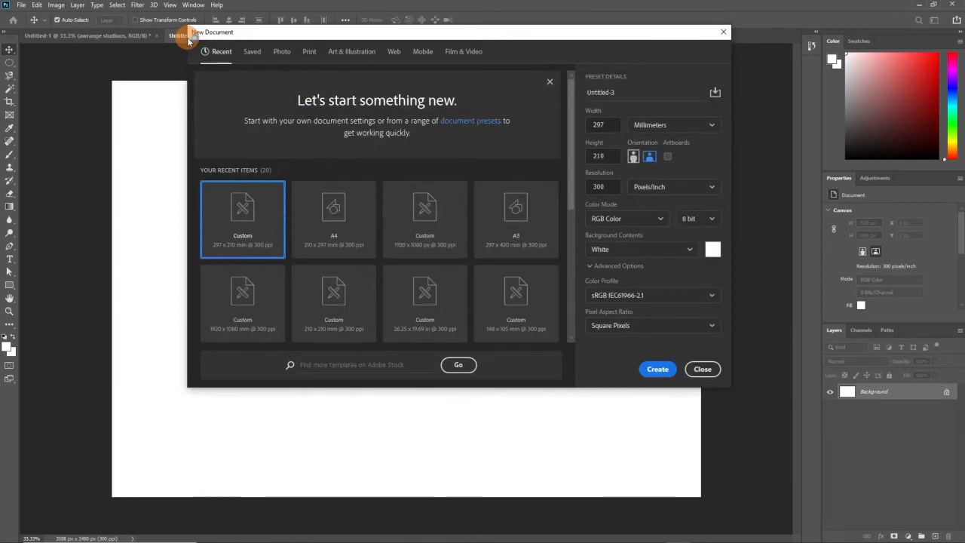
pyautogui.click(724, 30)
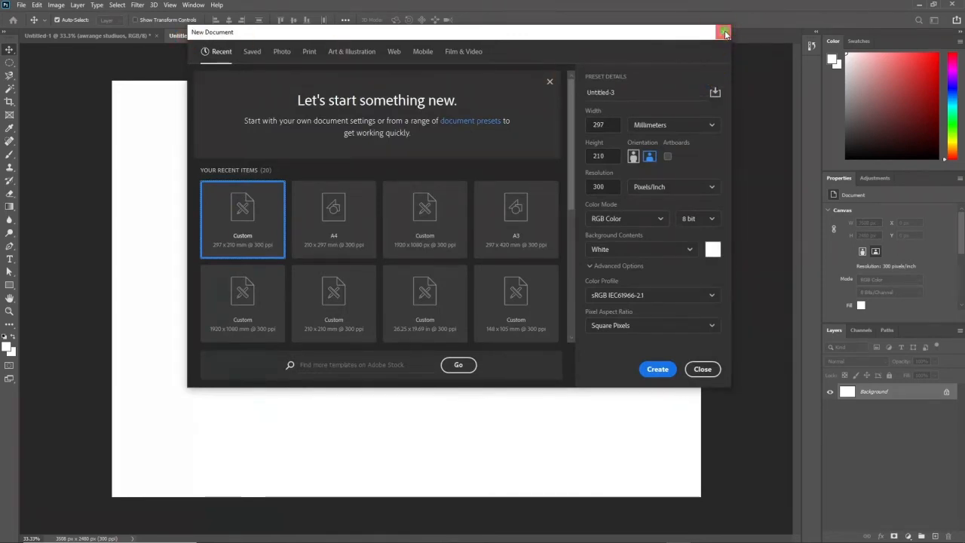
# - Create a new 297 x 210 mm landscape document named "try" in RGB Color mode at 300 ppi
pyautogui.click(22, 5)
pyautogui.click(29, 15)
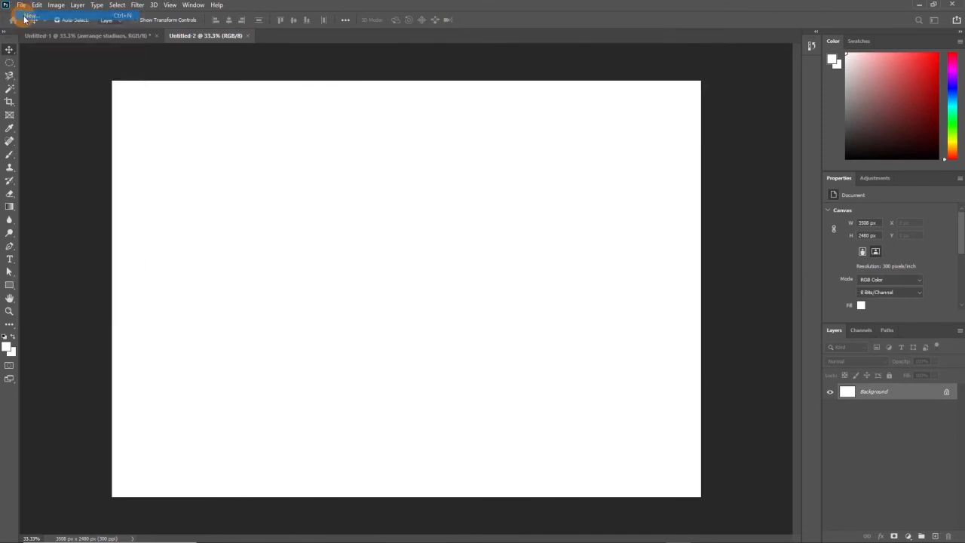
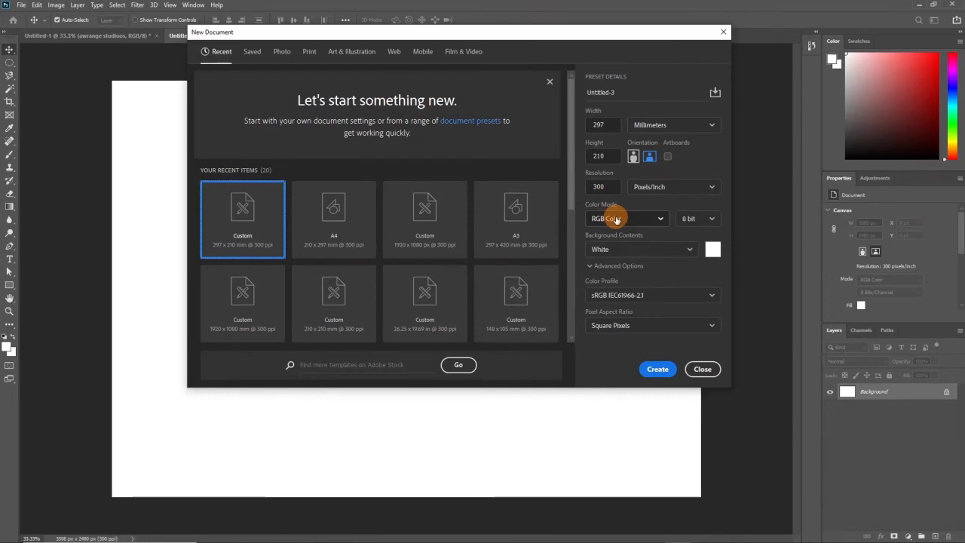
pyautogui.click(660, 219)
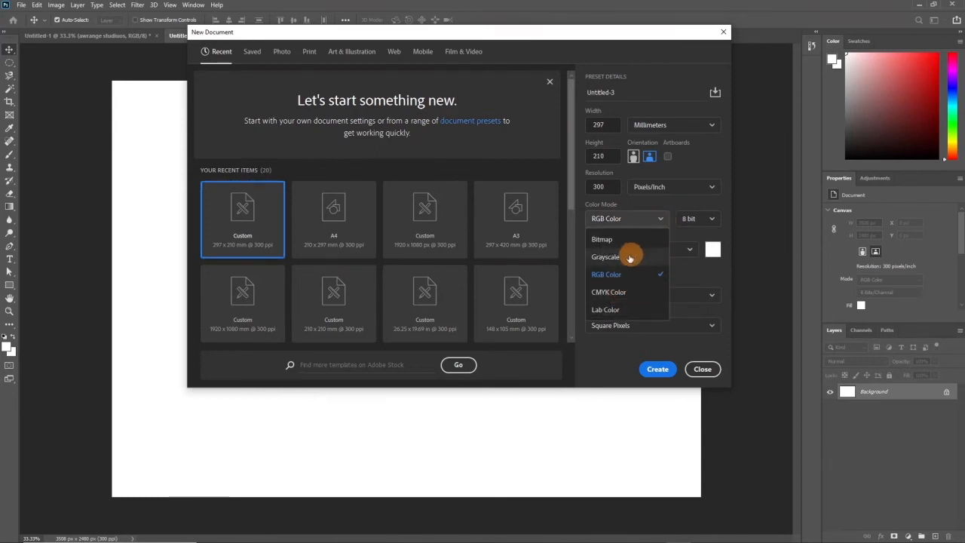
pyautogui.click(621, 276)
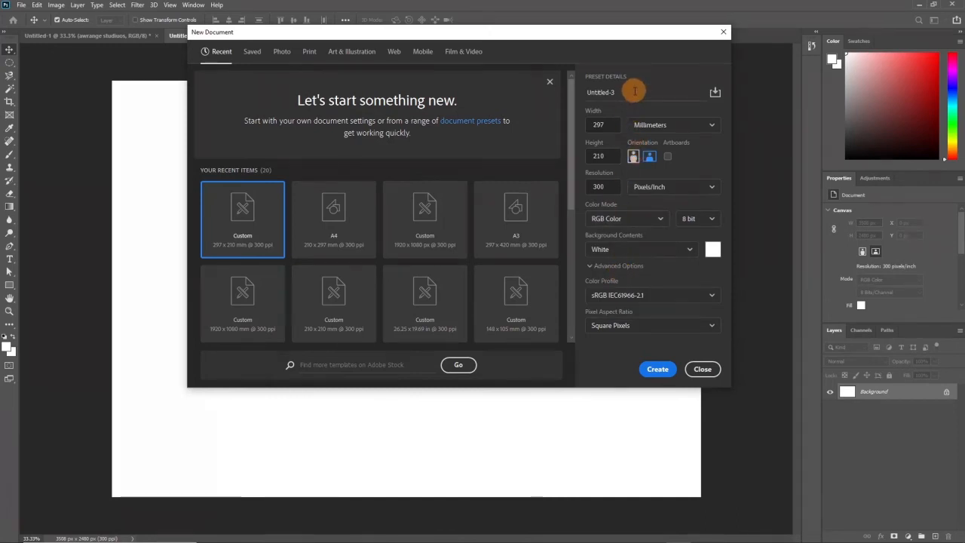
pyautogui.doubleClick(659, 91)
pyautogui.write('try')
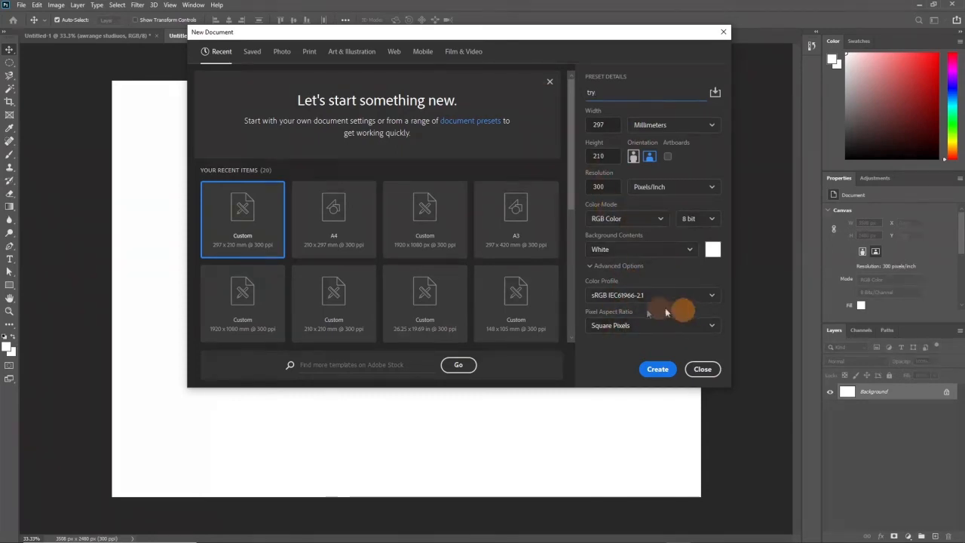
pyautogui.click(658, 369)
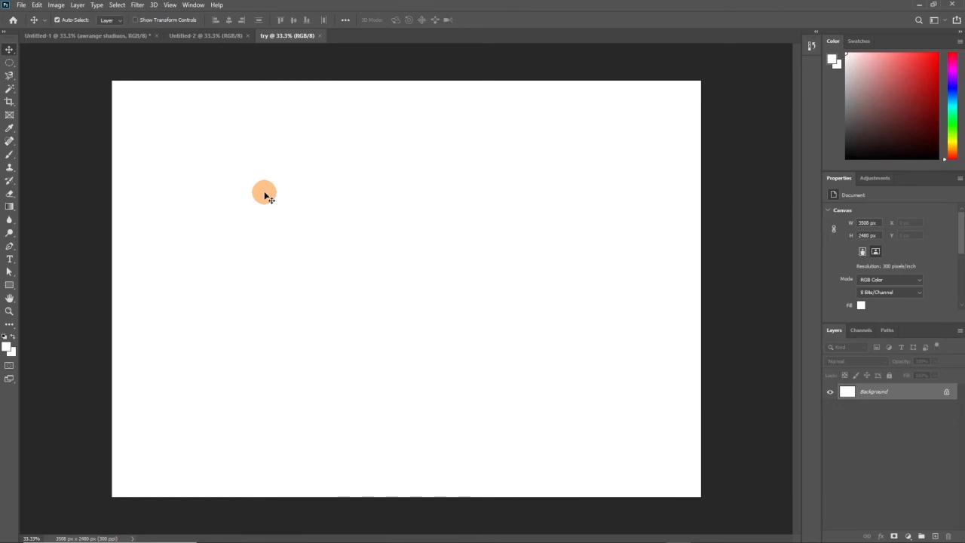
# - Draw a rectangle about 820 x 980 px with the Rectangle Tool near the blank canvas's upper-left corner
pyautogui.click(13, 290)
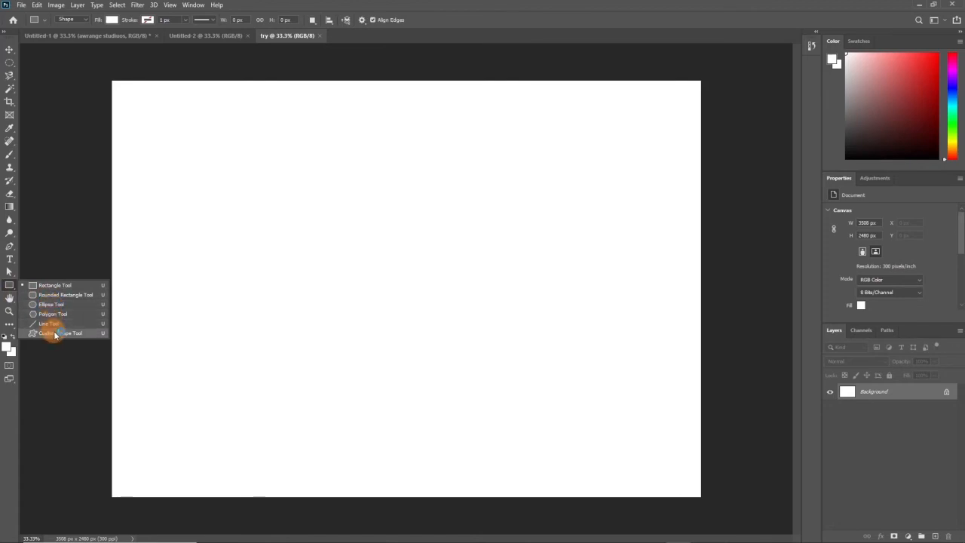
pyautogui.click(45, 288)
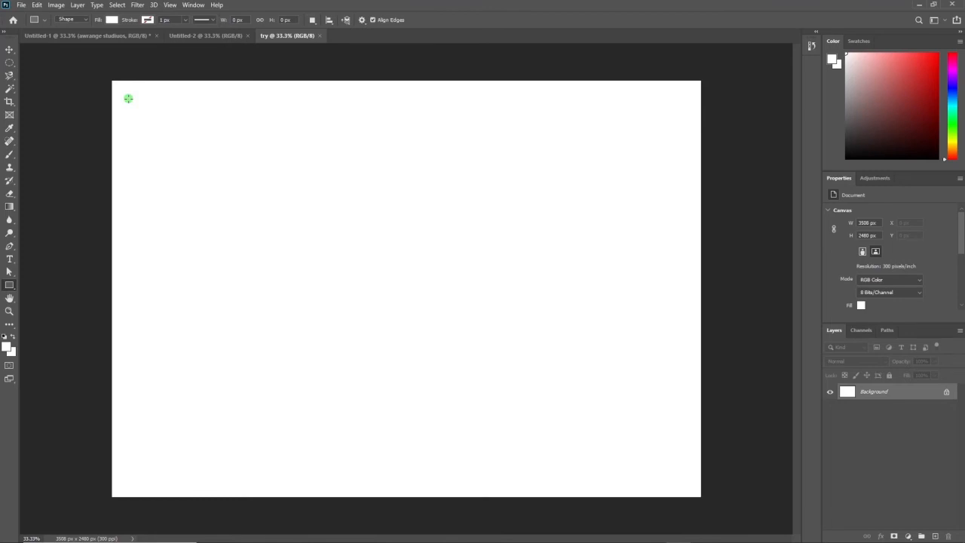
pyautogui.moveTo(128, 98); pyautogui.dragTo(265, 262)
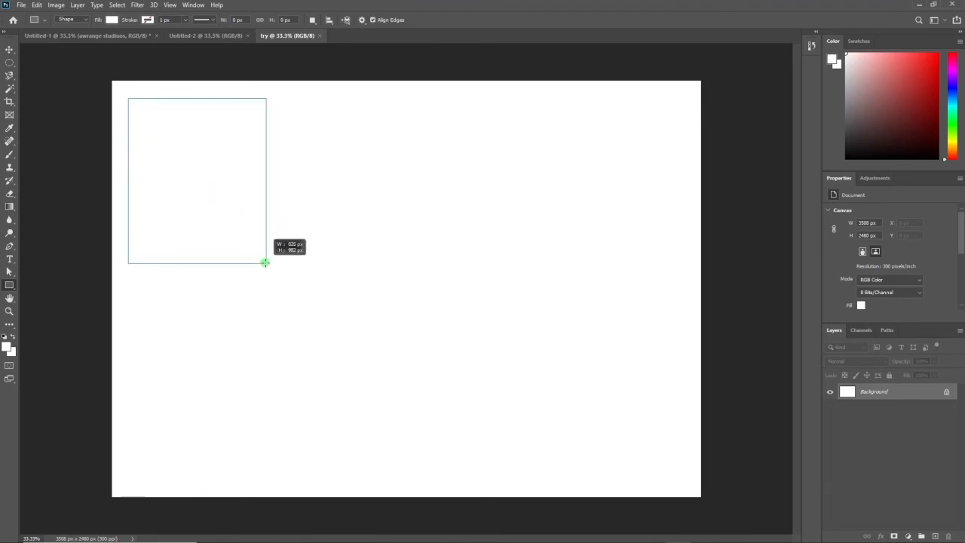
pyautogui.moveTo(265, 263); pyautogui.dragTo(265, 263)
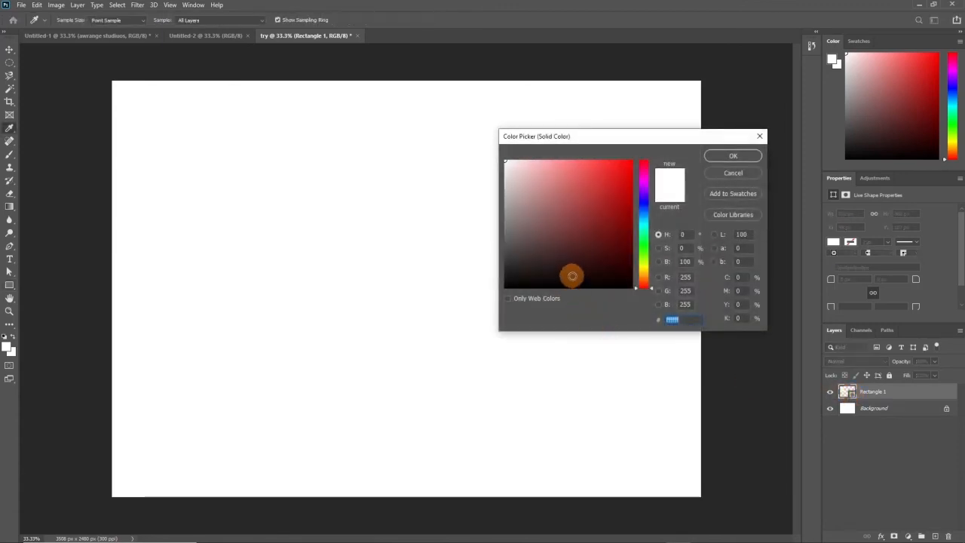
# - Set the rectangle's fill color to dark red #8b1f1f
pyautogui.click(604, 218)
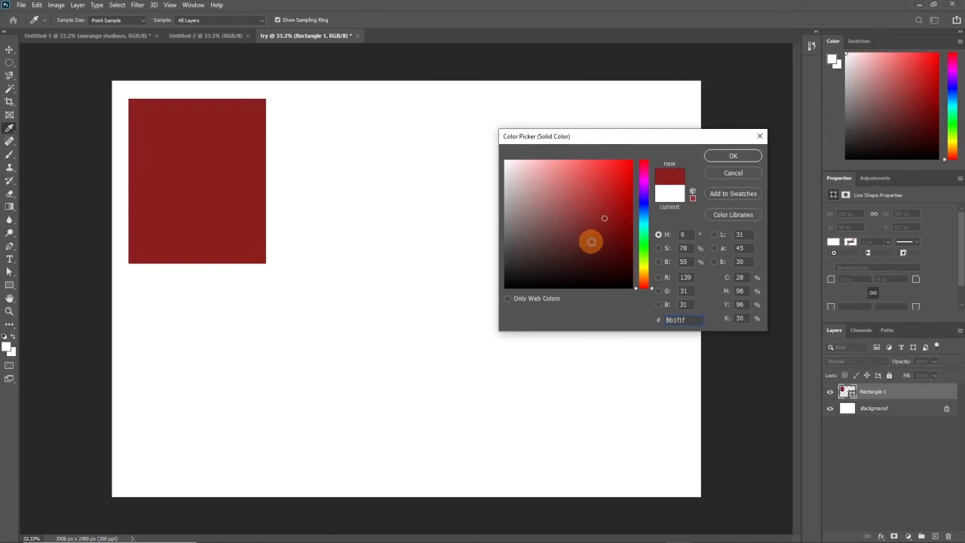
pyautogui.press('Return')
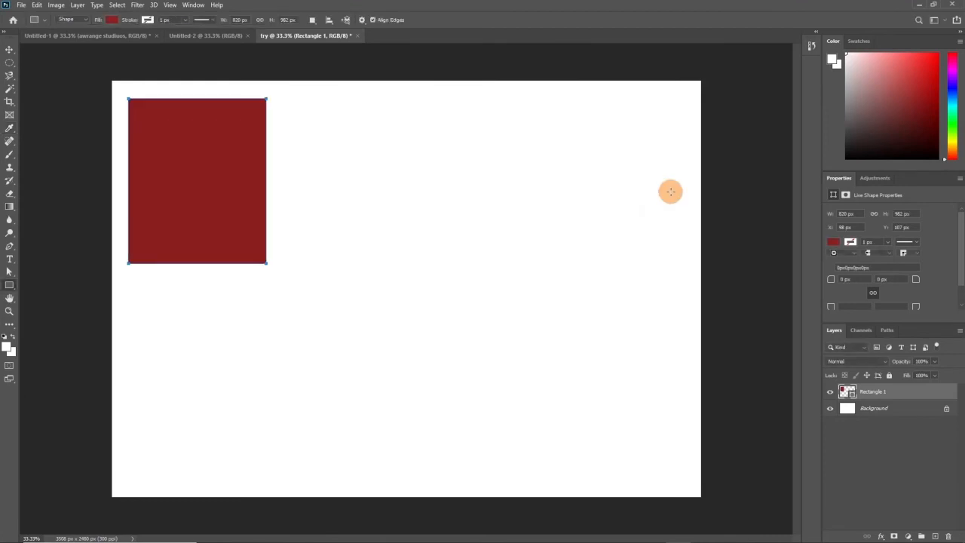
# - Draw a rounded rectangle about 1179 x 1063 px with a 163 px corner radius in the blank area beside the dark red rectangle
pyautogui.click(10, 290)
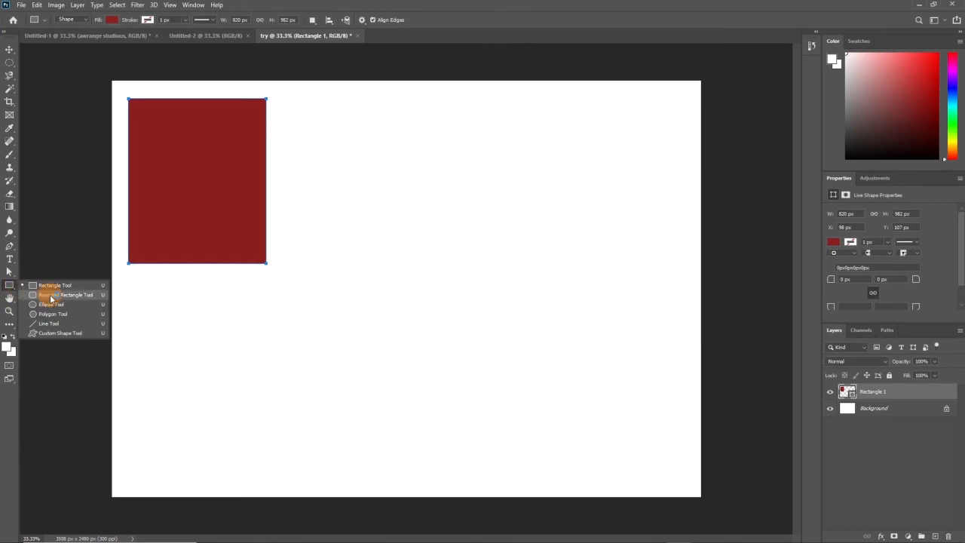
pyautogui.click(50, 296)
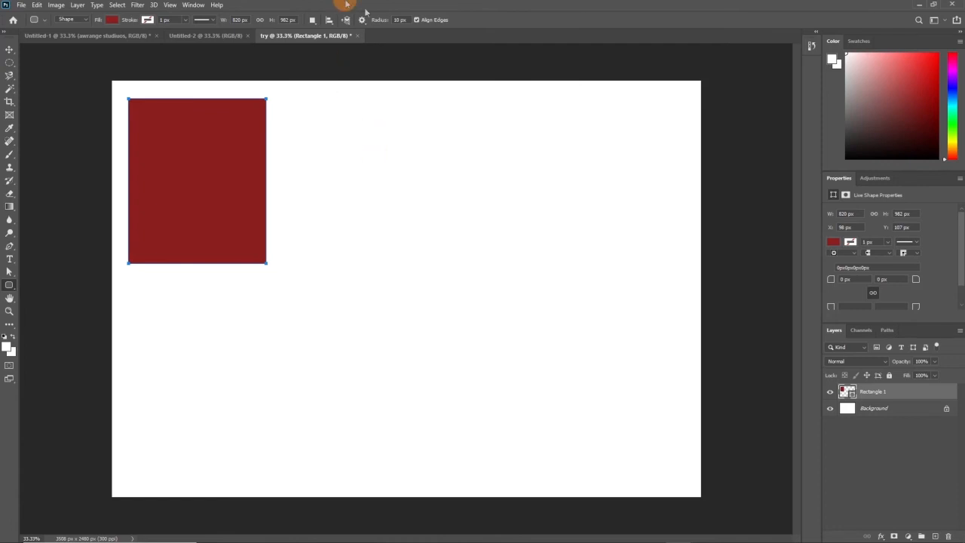
pyautogui.click(379, 20)
pyautogui.moveTo(407, 27); pyautogui.dragTo(452, 25)
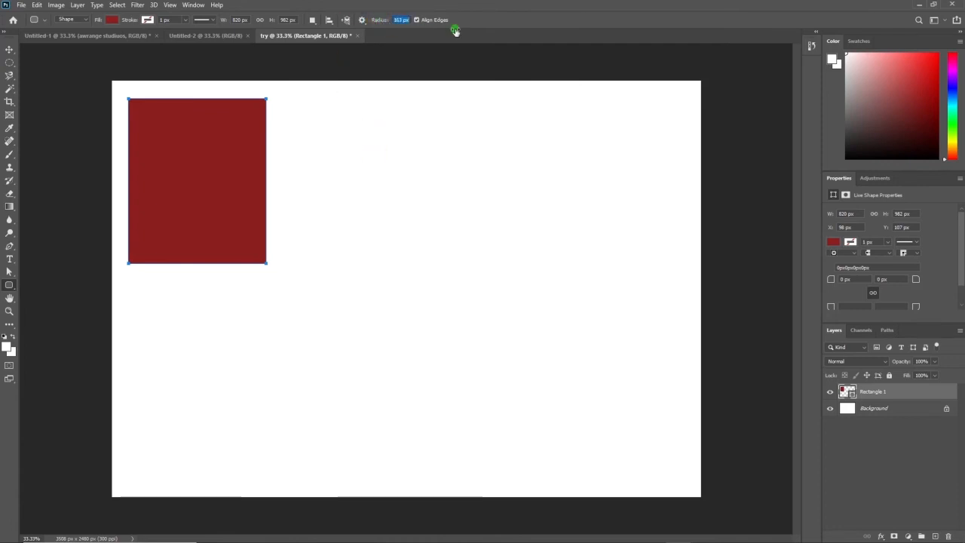
pyautogui.moveTo(348, 128); pyautogui.dragTo(545, 305)
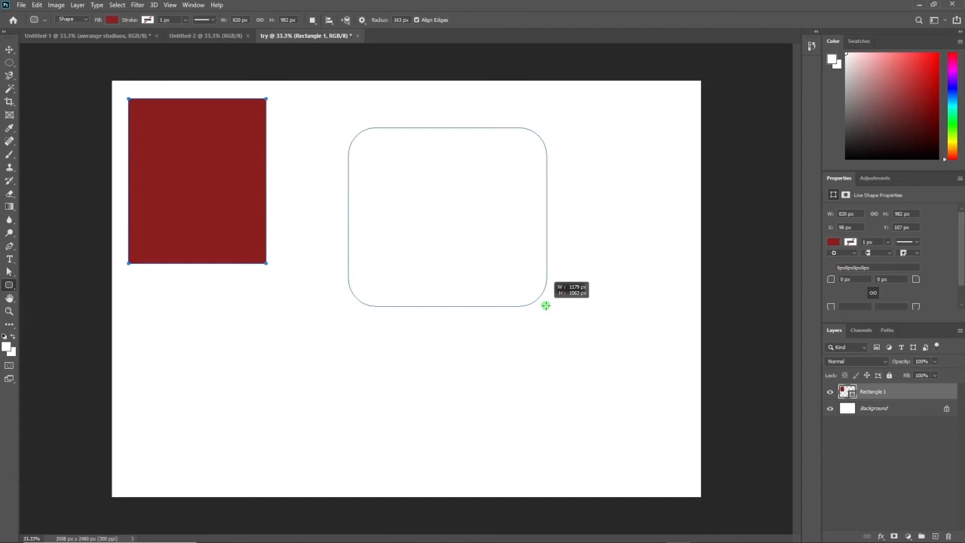
pyautogui.moveTo(545, 305); pyautogui.dragTo(545, 304)
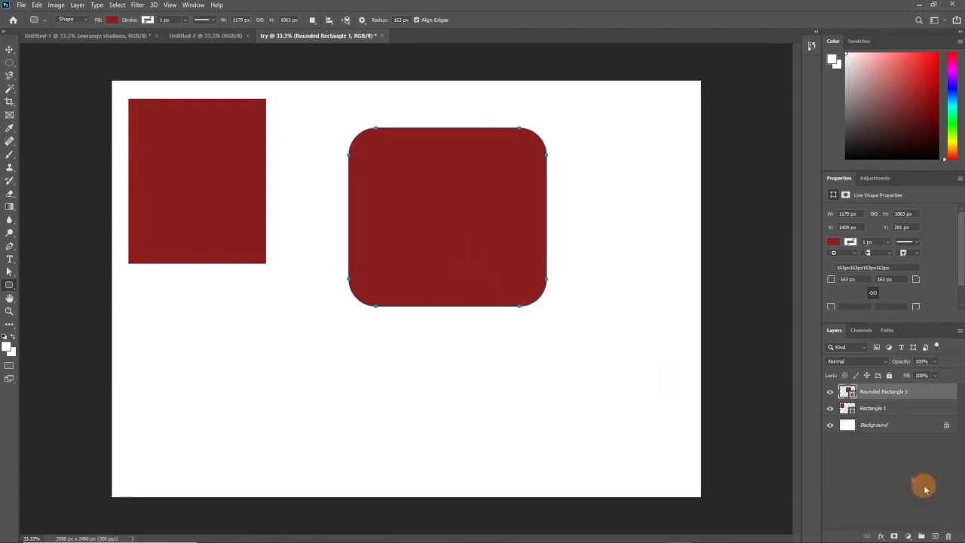
# - Change the rounded rectangle's fill to orange #feae02 and move it closer to the dark red rectangle, aligning their upper edges
pyautogui.doubleClick(849, 395)
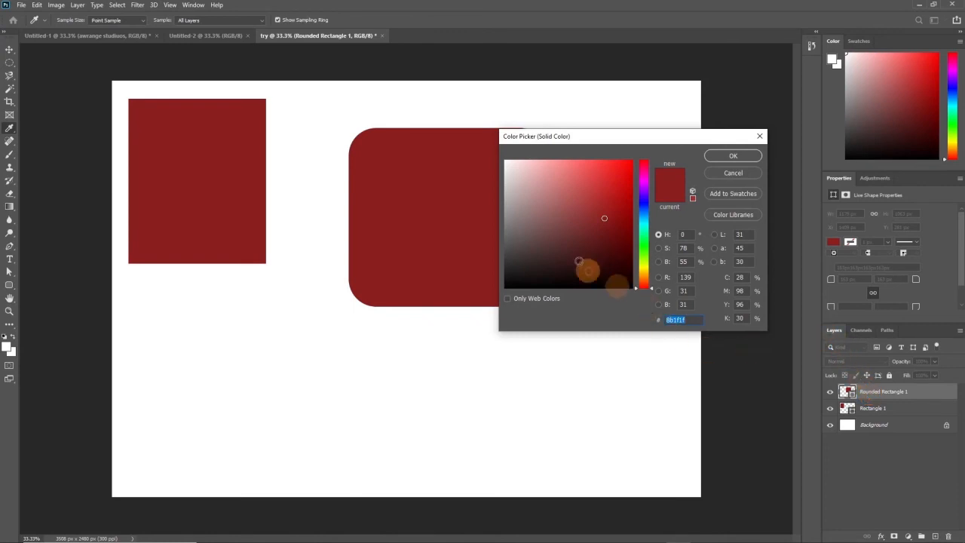
pyautogui.click(643, 273)
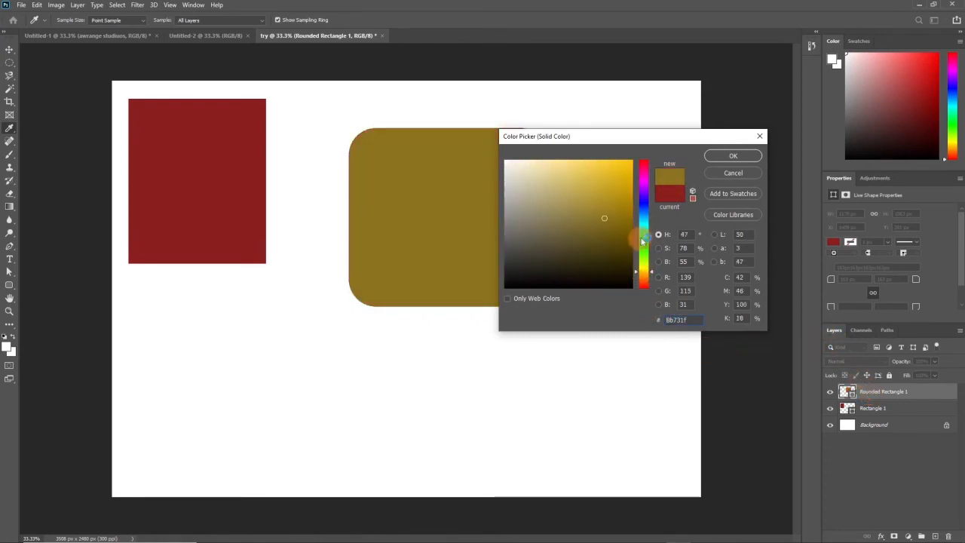
pyautogui.moveTo(614, 179); pyautogui.dragTo(640, 156)
pyautogui.moveTo(604, 187); pyautogui.dragTo(578, 213)
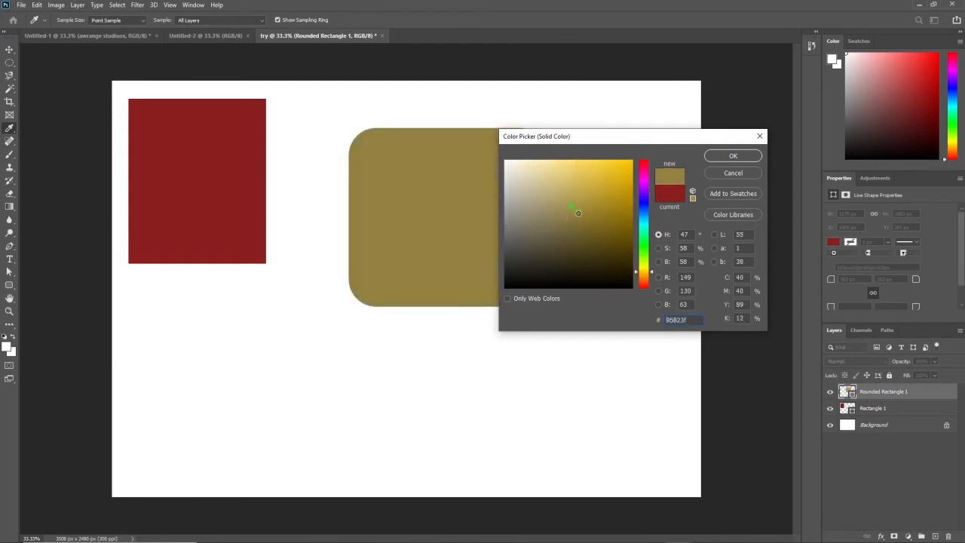
pyautogui.moveTo(652, 275)
pyautogui.mouseDown()
pyautogui.moveTo(649, 188)
pyautogui.moveTo(650, 268)
pyautogui.mouseUp()
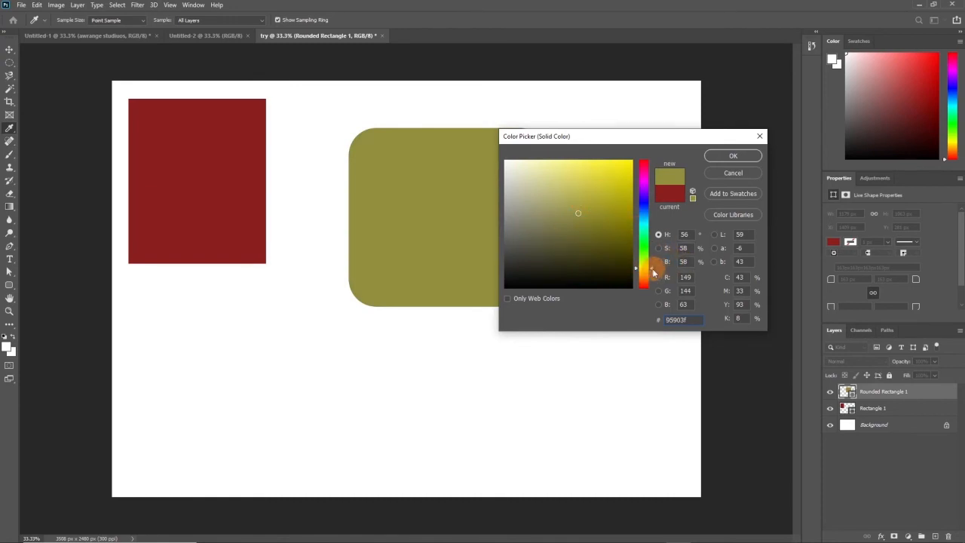
pyautogui.moveTo(653, 269); pyautogui.dragTo(652, 276)
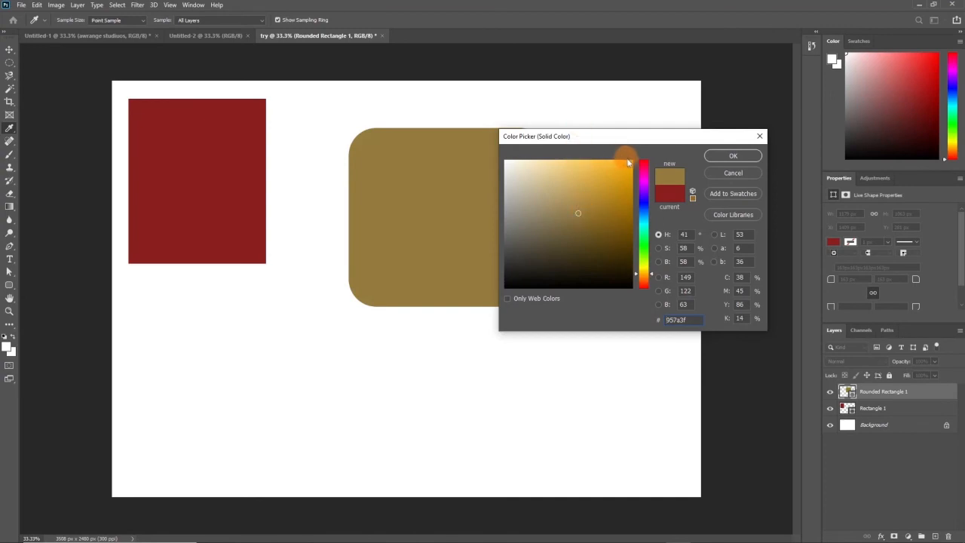
pyautogui.click(631, 160)
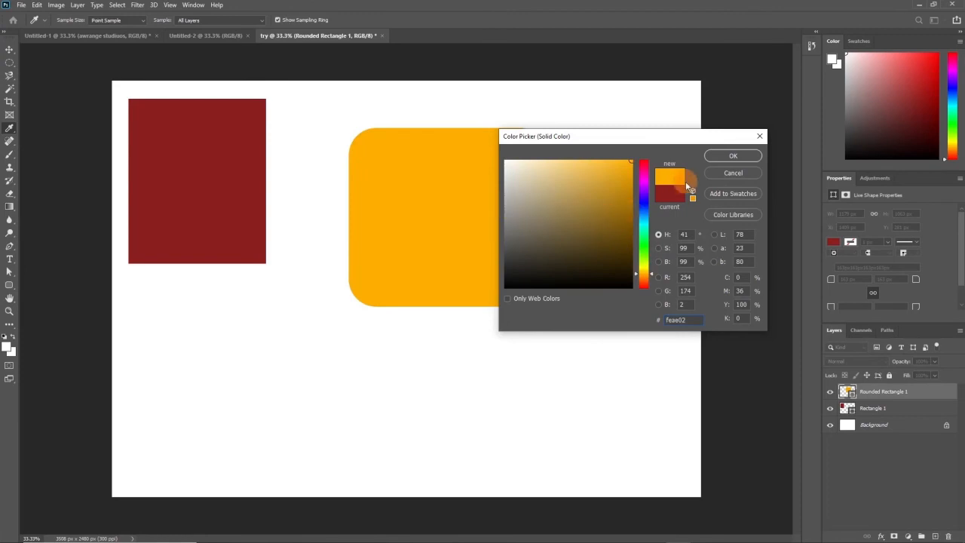
pyautogui.click(724, 155)
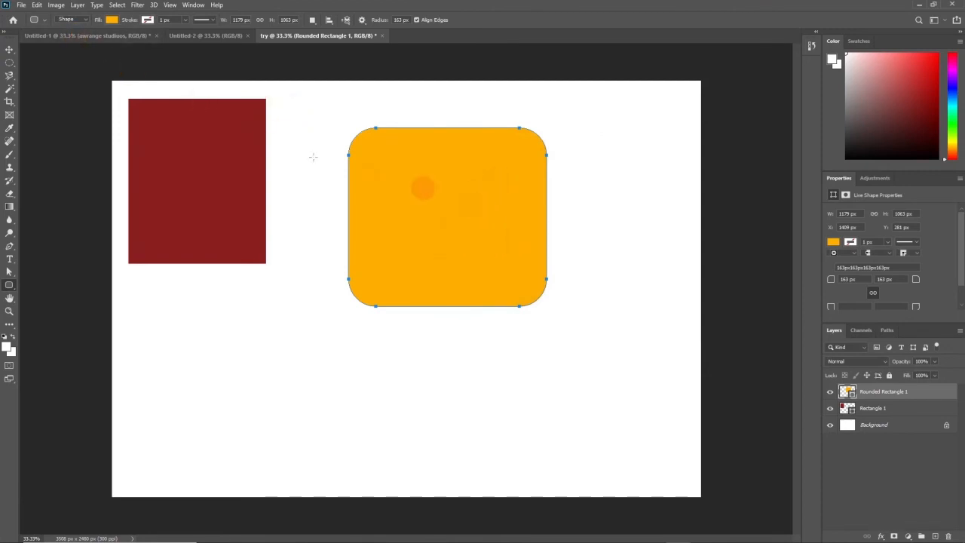
pyautogui.click(9, 50)
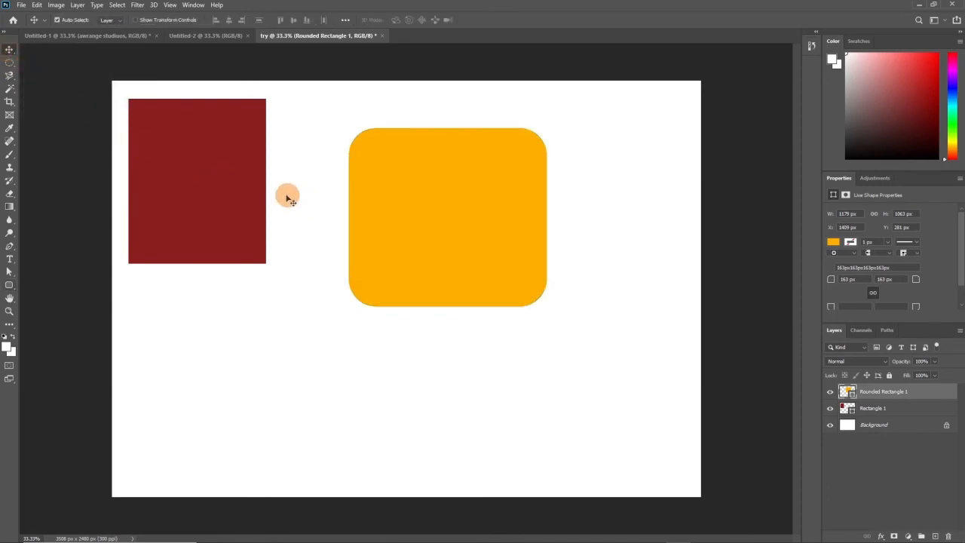
pyautogui.moveTo(412, 202); pyautogui.dragTo(361, 179)
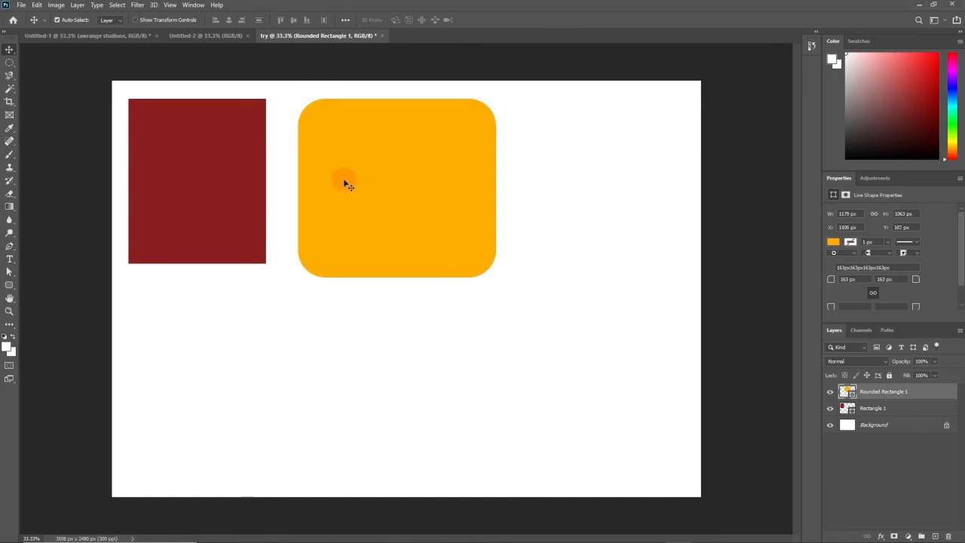
# - Draw an ellipse about 835 x 916 px in the blank area between the orange rounded rectangle and the canvas's right edge
pyautogui.click(9, 287)
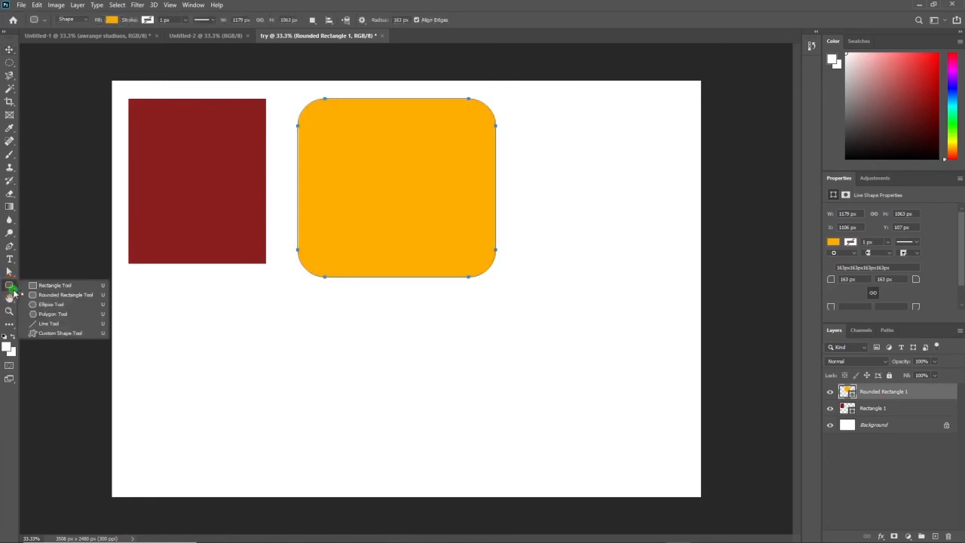
pyautogui.click(53, 306)
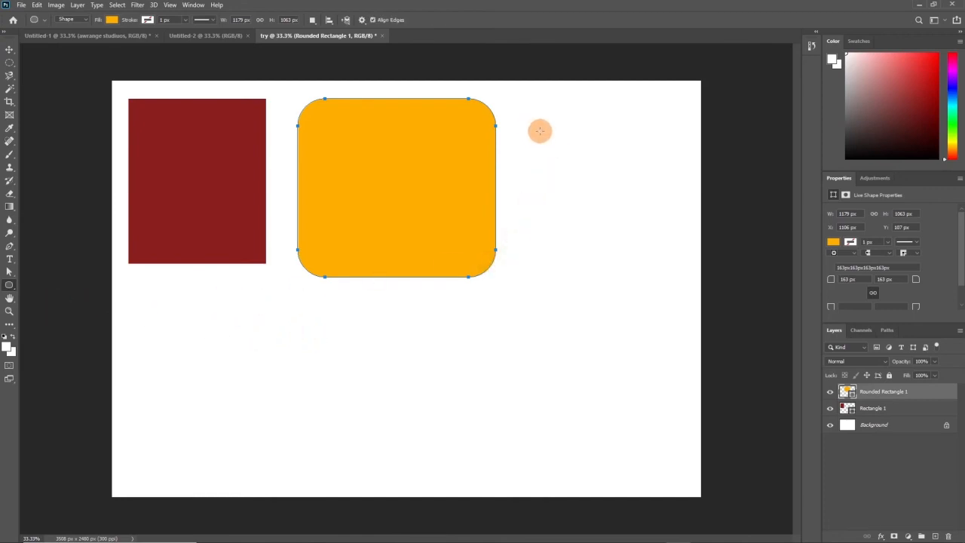
pyautogui.moveTo(533, 121); pyautogui.dragTo(621, 229)
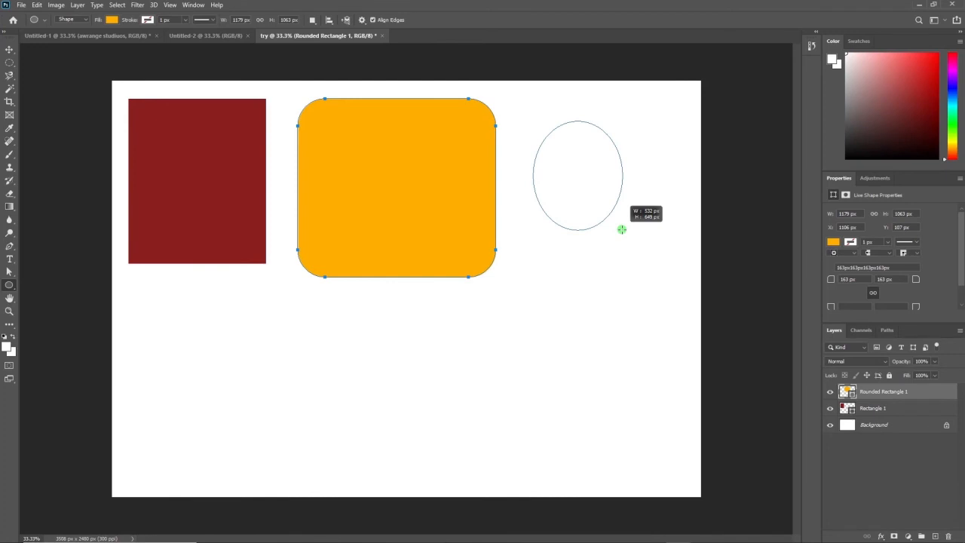
pyautogui.moveTo(621, 229); pyautogui.dragTo(655, 287)
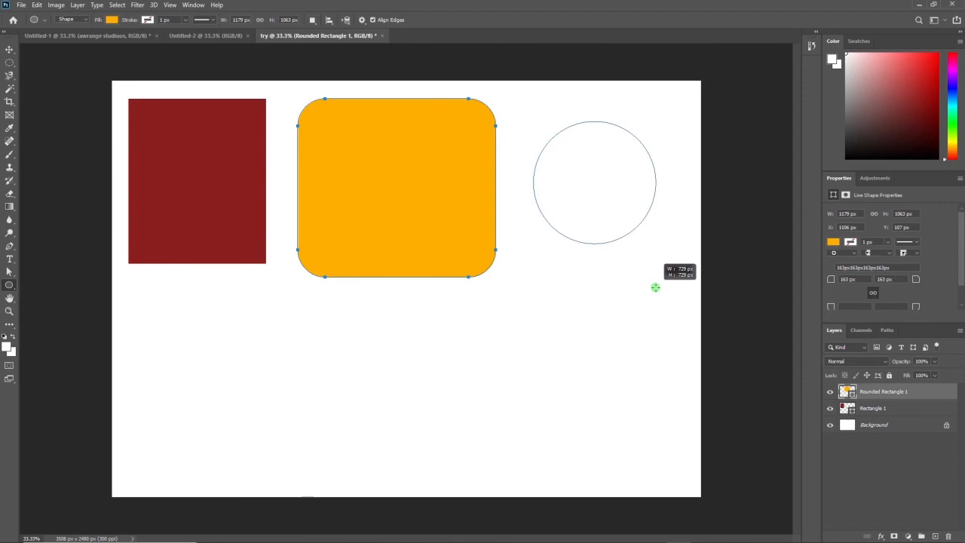
pyautogui.moveTo(655, 287)
pyautogui.mouseDown()
pyautogui.moveTo(640, 286)
pyautogui.moveTo(646, 294)
pyautogui.moveTo(636, 281)
pyautogui.moveTo(641, 289)
pyautogui.mouseUp()
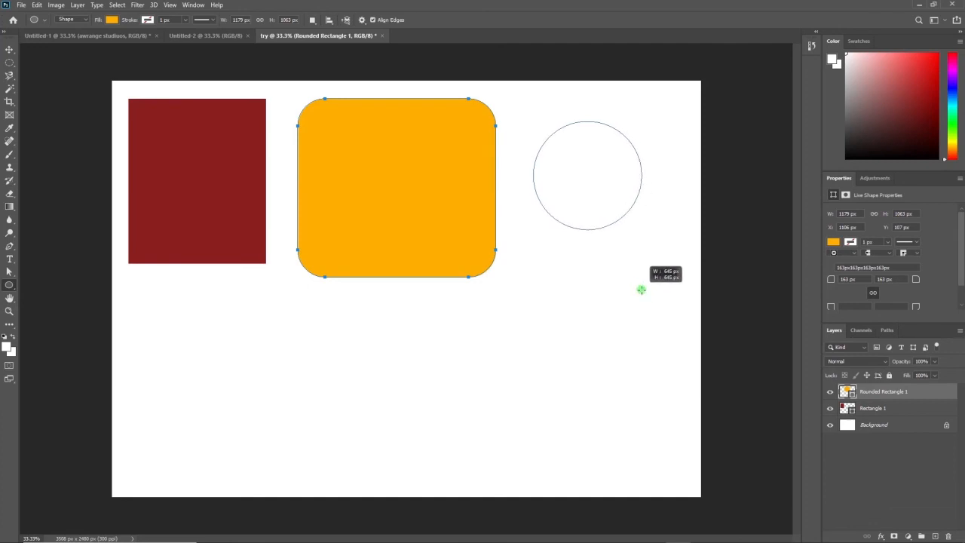
pyautogui.moveTo(640, 290); pyautogui.dragTo(646, 299)
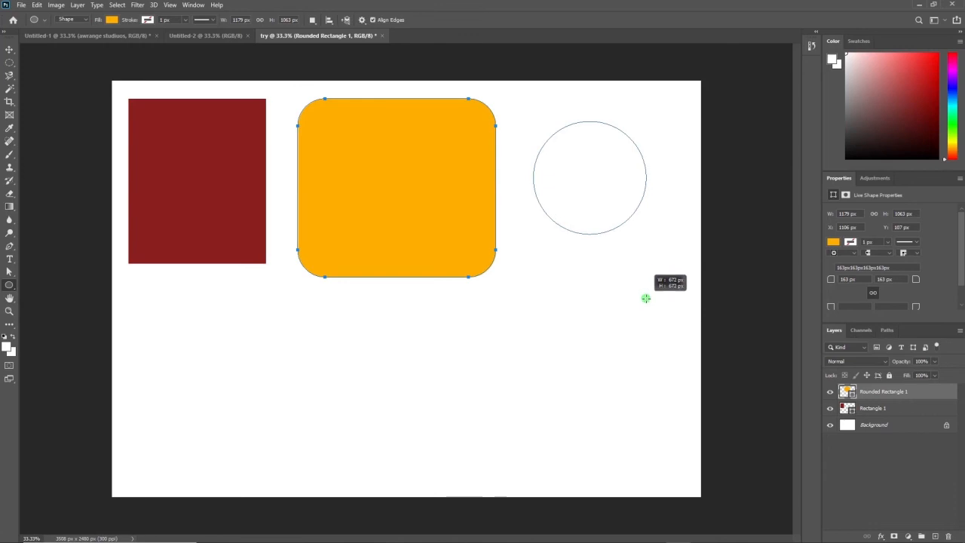
pyautogui.moveTo(646, 298)
pyautogui.mouseDown()
pyautogui.moveTo(562, 254)
pyautogui.moveTo(631, 276)
pyautogui.moveTo(543, 280)
pyautogui.moveTo(648, 287)
pyautogui.moveTo(547, 164)
pyautogui.moveTo(671, 159)
pyautogui.moveTo(544, 151)
pyautogui.moveTo(595, 245)
pyautogui.moveTo(683, 153)
pyautogui.moveTo(571, 165)
pyautogui.moveTo(638, 228)
pyautogui.moveTo(661, 164)
pyautogui.moveTo(601, 229)
pyautogui.moveTo(711, 226)
pyautogui.moveTo(656, 289)
pyautogui.moveTo(549, 172)
pyautogui.moveTo(641, 196)
pyautogui.moveTo(653, 272)
pyautogui.moveTo(670, 272)
pyautogui.mouseUp()
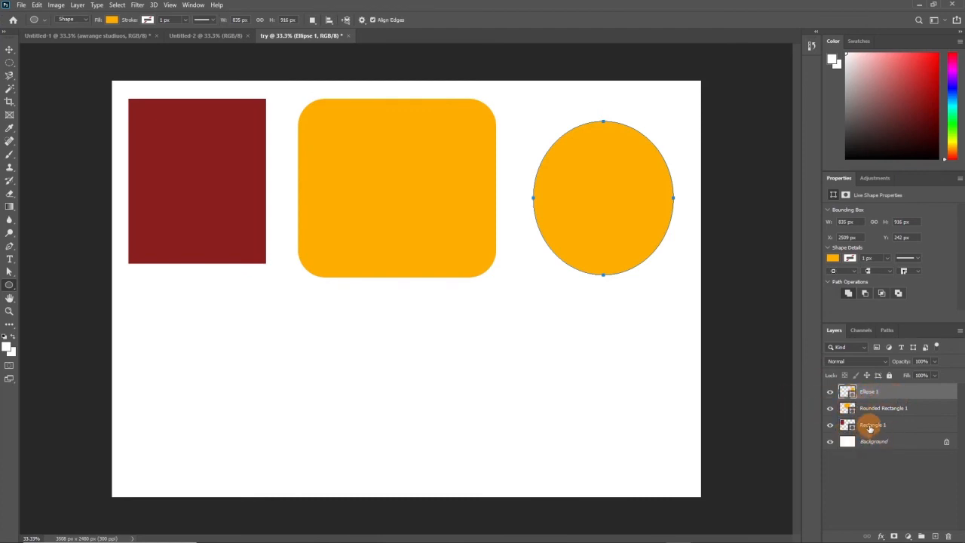
# - Change the ellipse's fill to dark green #0a6900 and move it slightly up and closer to the orange rounded rectangle
pyautogui.doubleClick(848, 393)
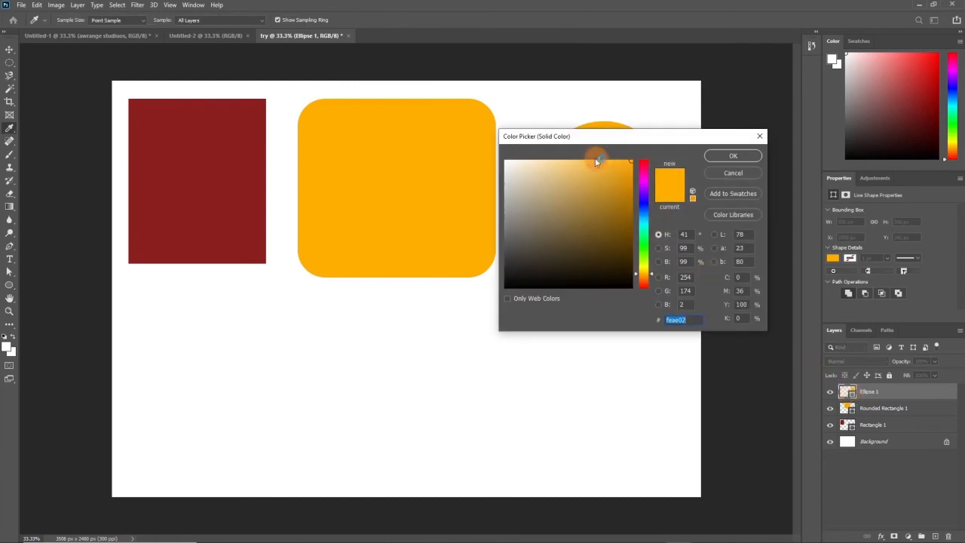
pyautogui.click(642, 246)
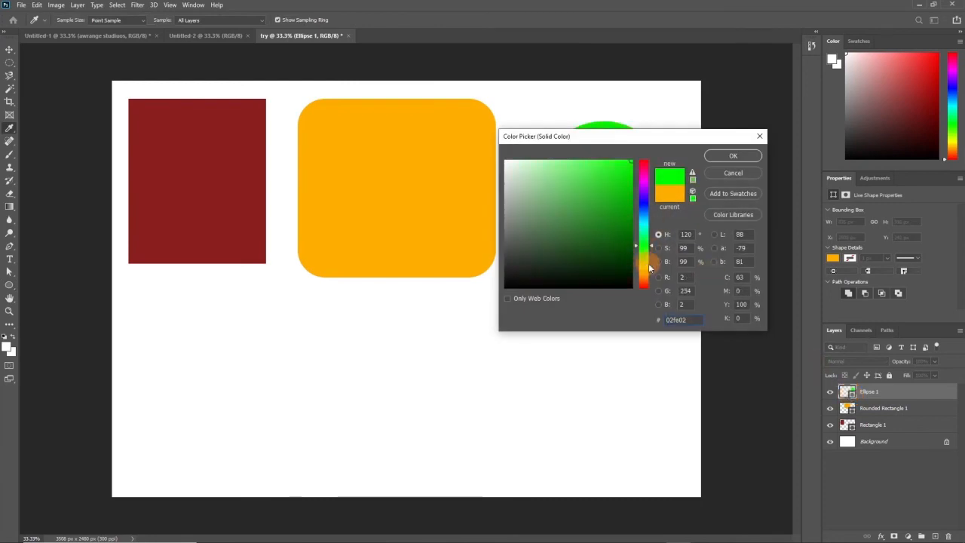
pyautogui.moveTo(651, 250)
pyautogui.mouseDown()
pyautogui.moveTo(651, 238)
pyautogui.moveTo(651, 266)
pyautogui.moveTo(653, 166)
pyautogui.moveTo(652, 258)
pyautogui.moveTo(652, 247)
pyautogui.mouseUp()
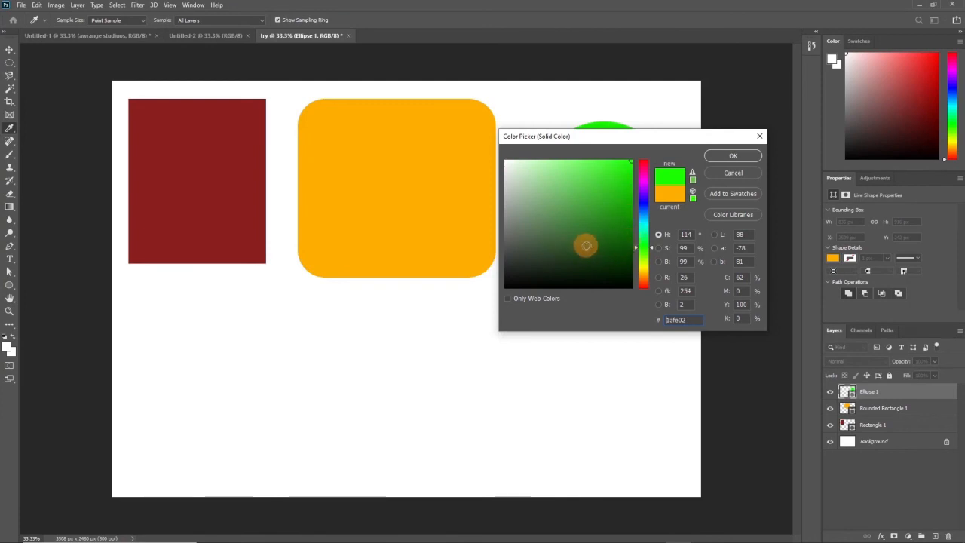
pyautogui.click(632, 235)
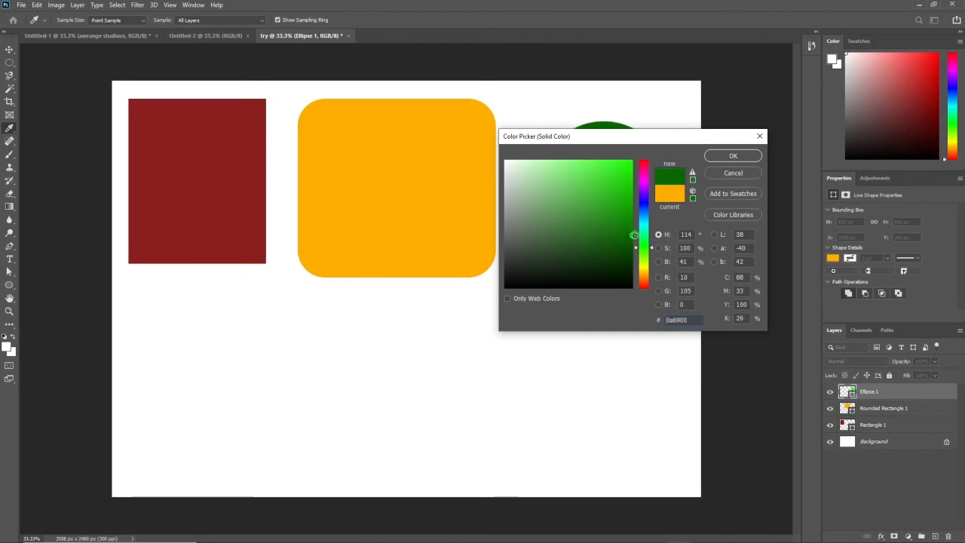
pyautogui.click(732, 155)
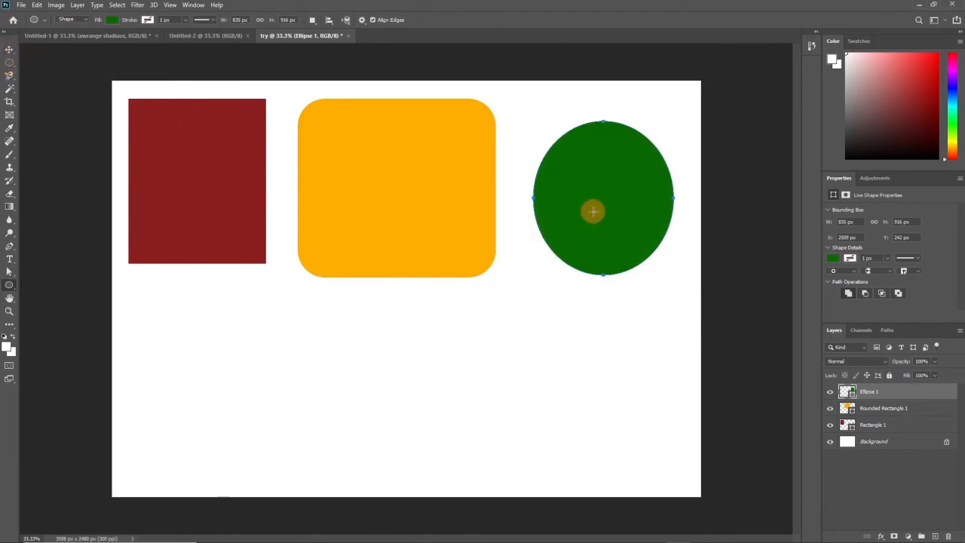
pyautogui.click(9, 51)
pyautogui.moveTo(601, 219); pyautogui.dragTo(600, 183)
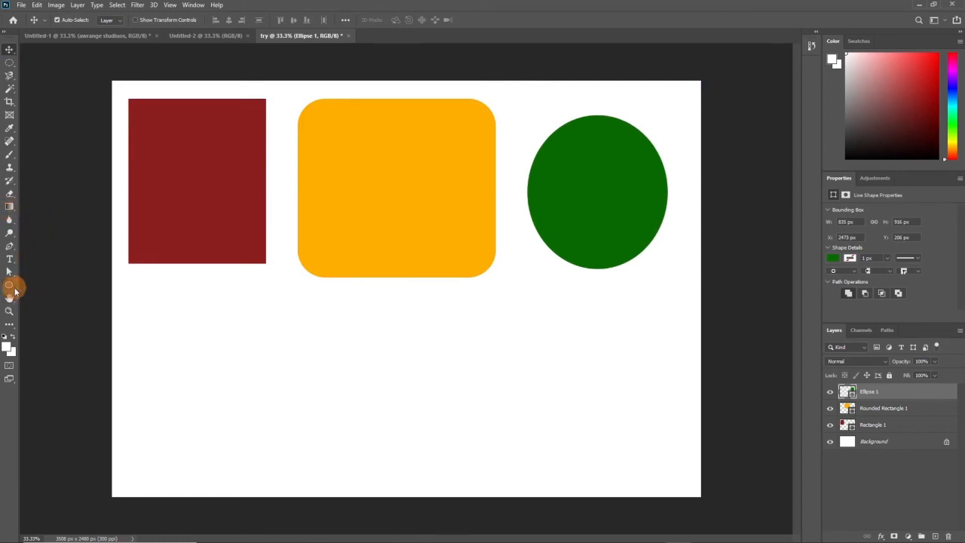
# - Draw a five-sided polygon about 1746 x 1664 px and move it to the lower middle of the canvas, overlapping the orange shape
pyautogui.click(11, 288)
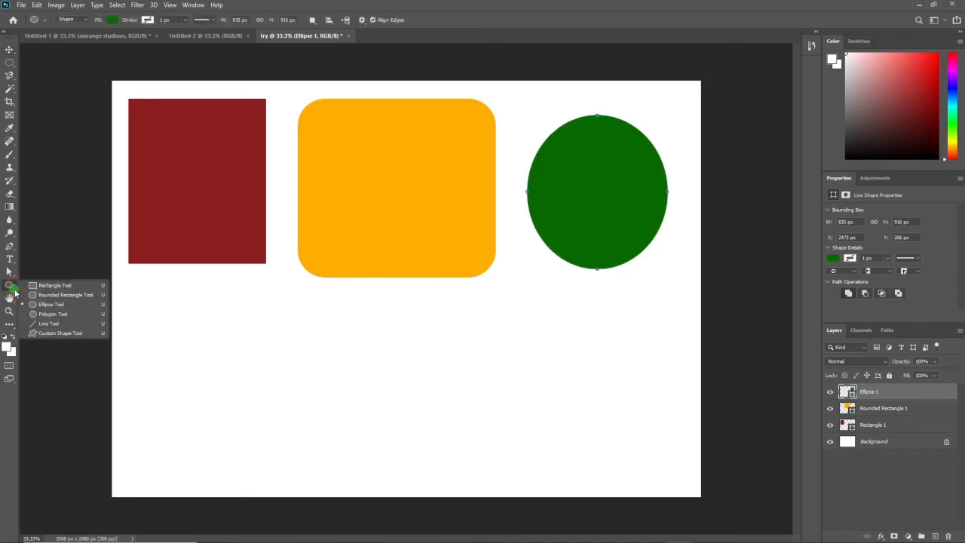
pyautogui.click(53, 316)
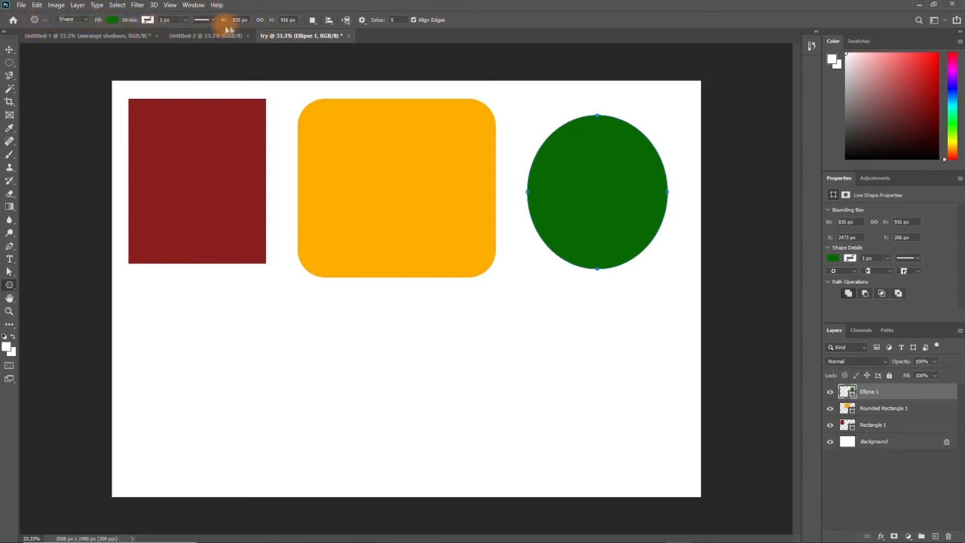
pyautogui.click(394, 20)
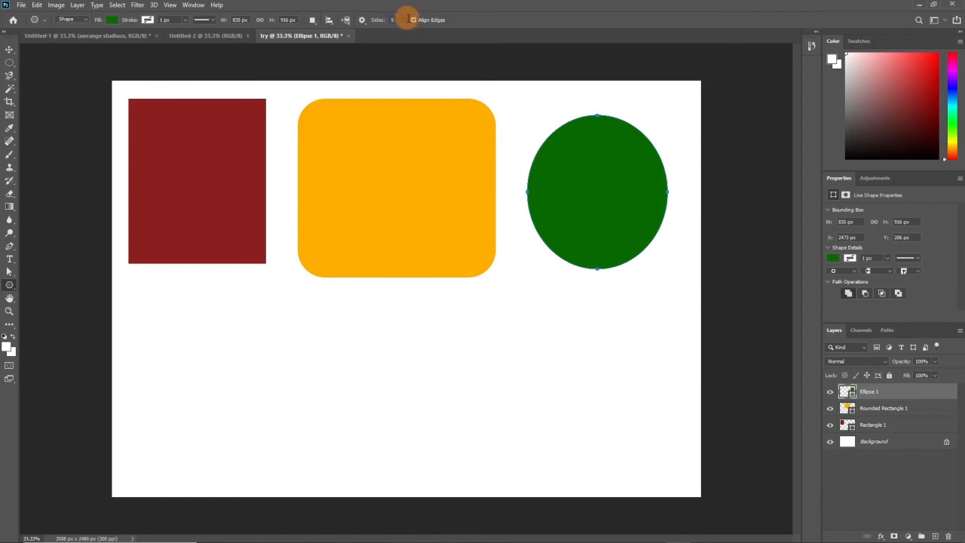
pyautogui.moveTo(246, 313); pyautogui.dragTo(336, 438)
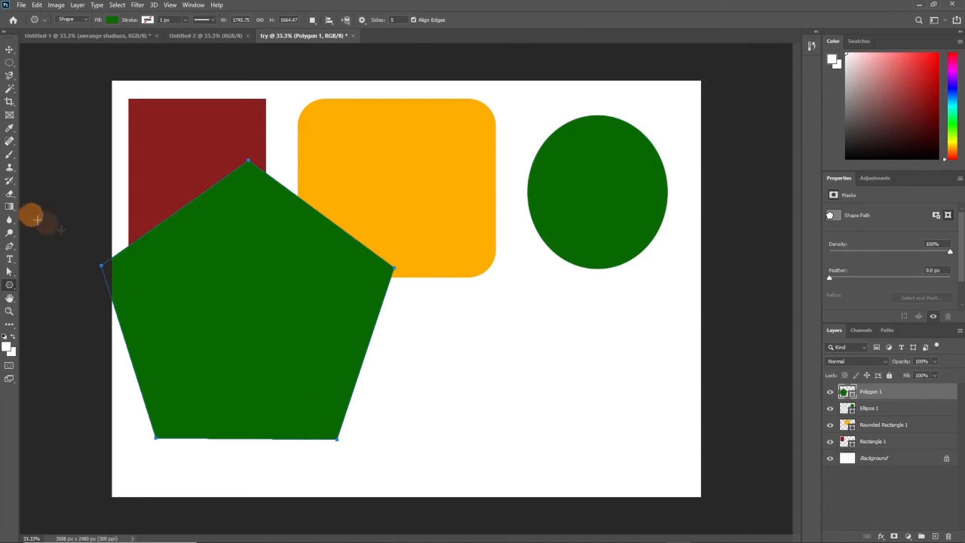
pyautogui.click(9, 50)
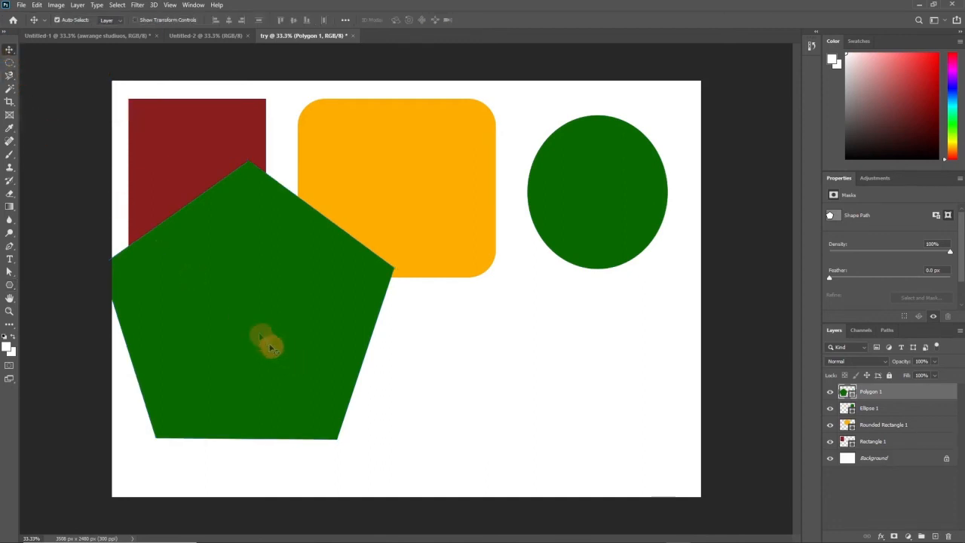
pyautogui.moveTo(240, 275); pyautogui.dragTo(399, 315)
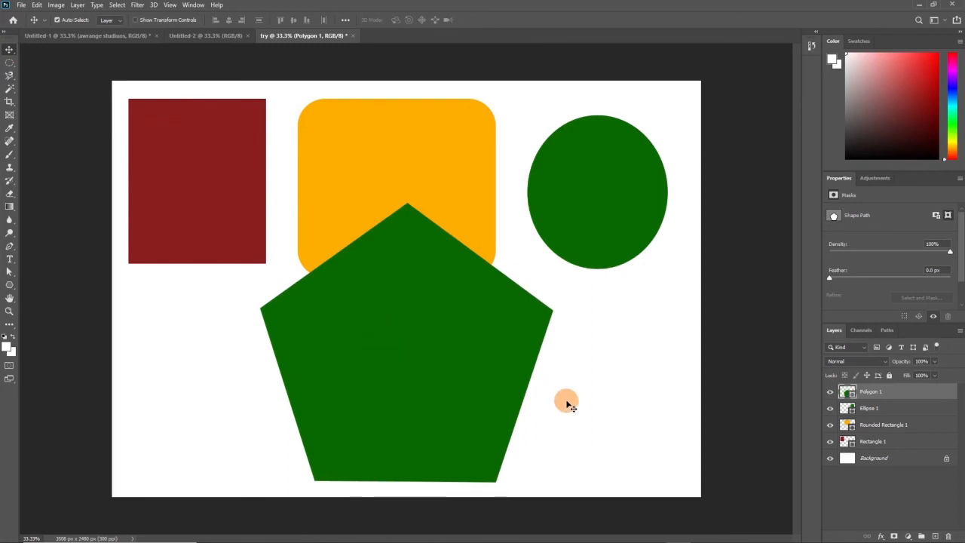
# - Scale the green pentagon down proportionally to about 35% and place it below the dark red rectangle
pyautogui.press('ctrl')
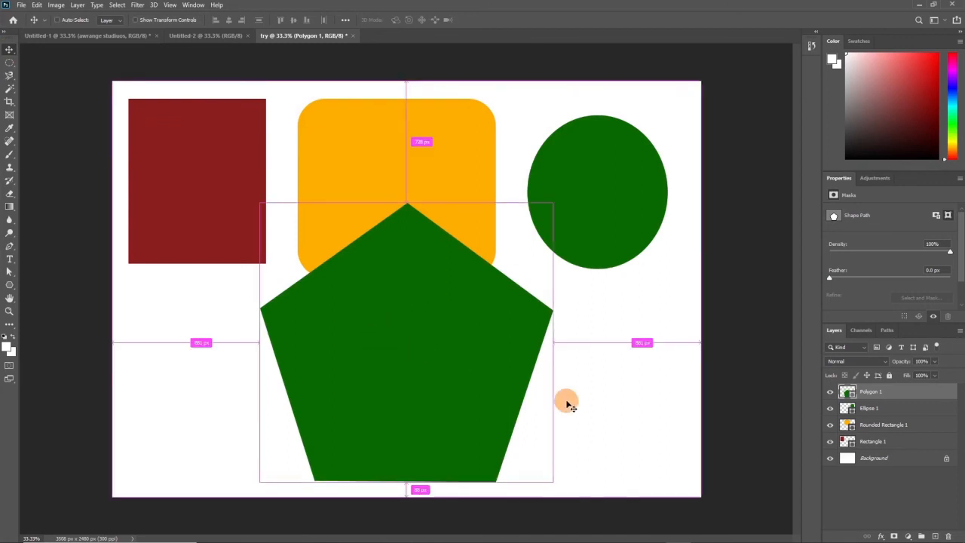
pyautogui.hotkey('ctrl', 't')
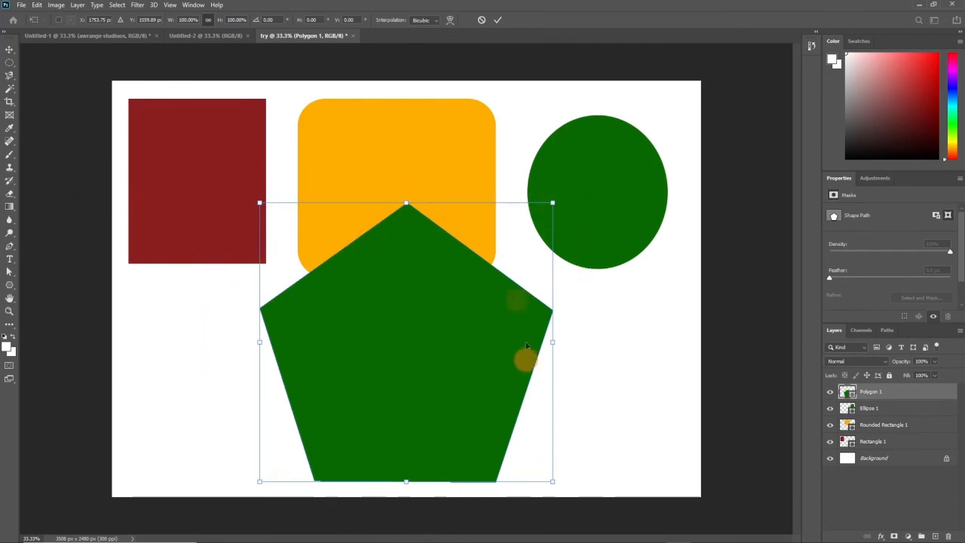
pyautogui.moveTo(553, 203); pyautogui.dragTo(338, 359)
pyautogui.moveTo(322, 434); pyautogui.dragTo(207, 357)
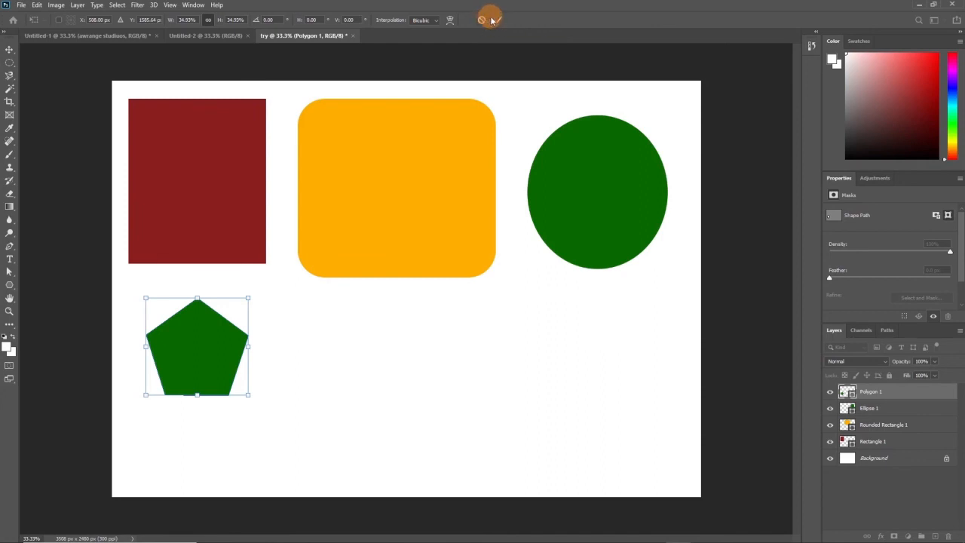
pyautogui.click(483, 20)
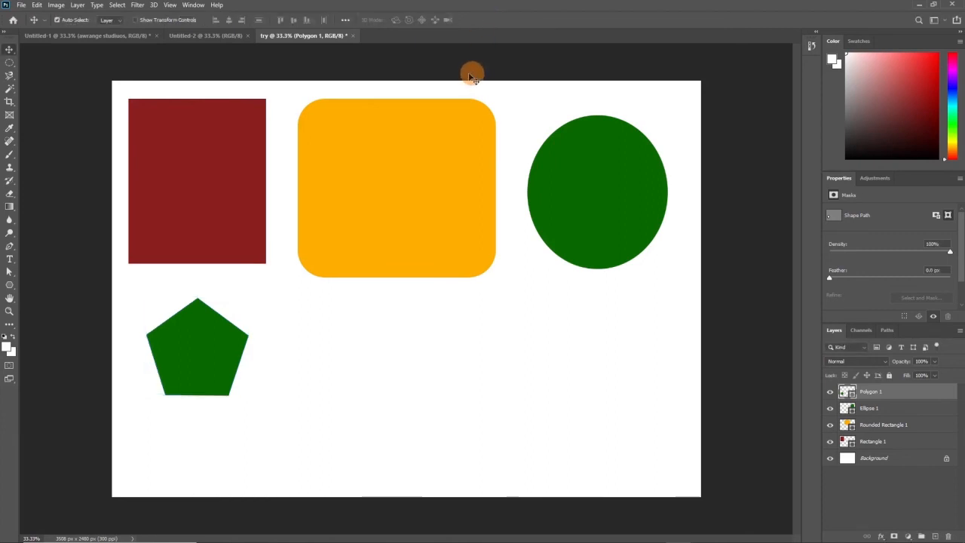
# - Draw an eight-sided polygon about 924 x 924 px and move it beside the pentagon, just below the orange rounded rectangle
pyautogui.click(10, 288)
pyautogui.moveTo(12, 291); pyautogui.dragTo(43, 315)
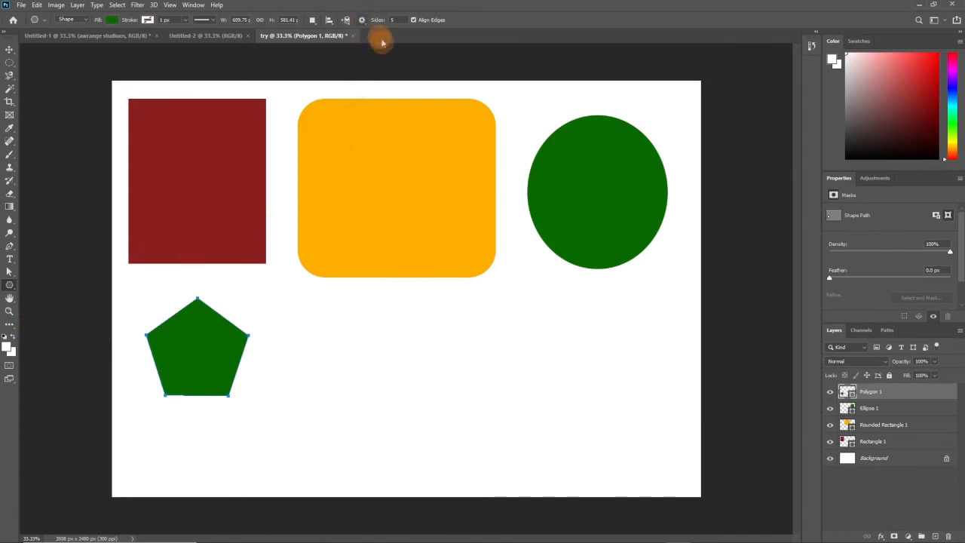
pyautogui.click(395, 20)
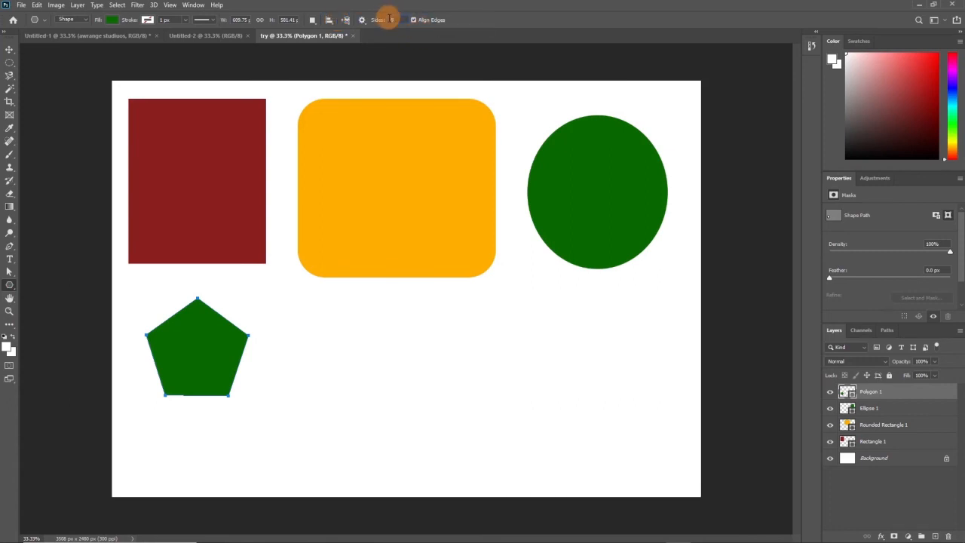
pyautogui.write('8')
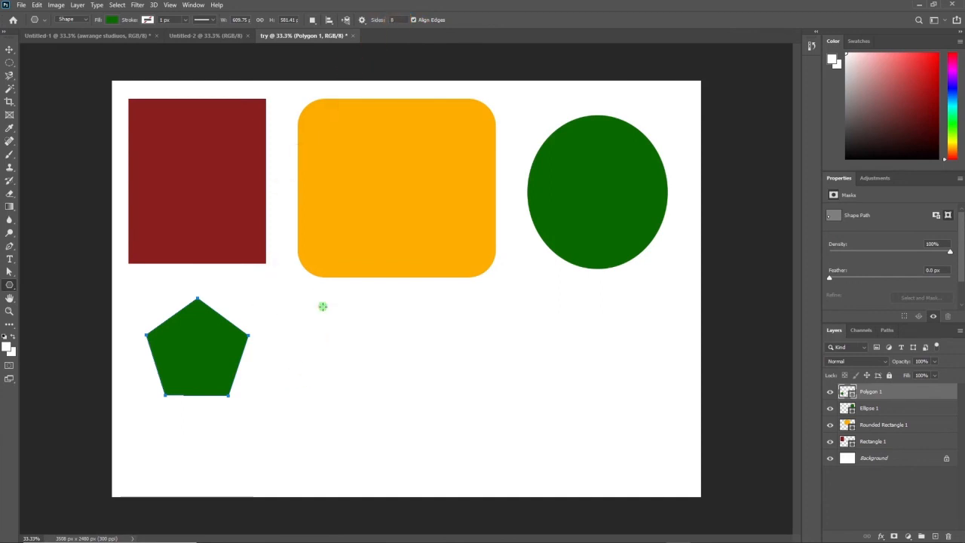
pyautogui.moveTo(322, 306); pyautogui.dragTo(372, 367)
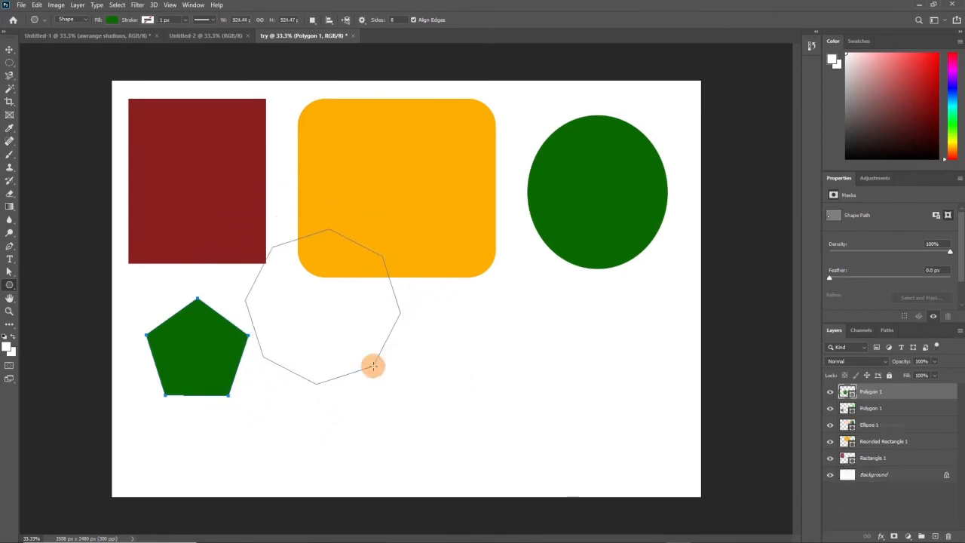
pyautogui.click(9, 50)
pyautogui.moveTo(302, 294); pyautogui.dragTo(335, 347)
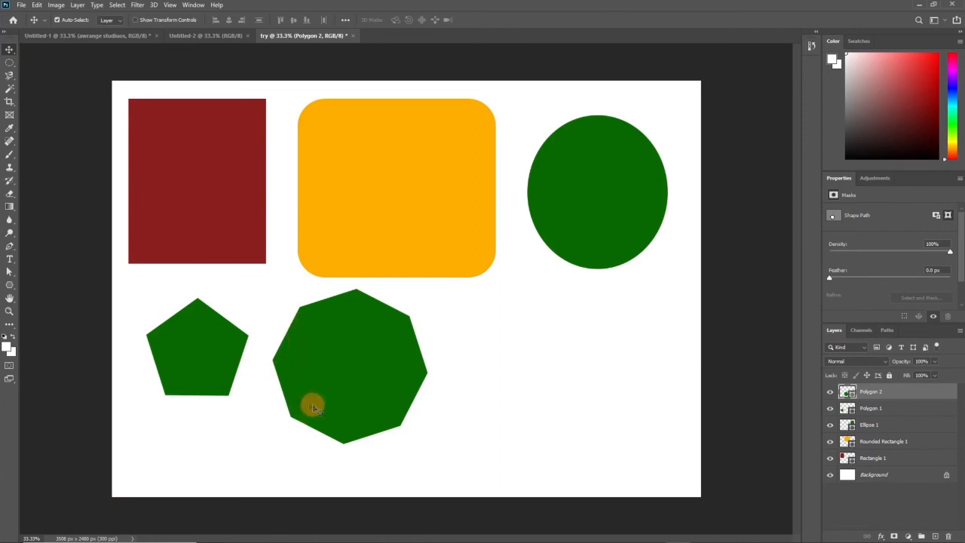
# - Draw a triangle shape about 602 x 552 px with the Pen tool in the blank area beside the octagon, below the ellipse
pyautogui.click(9, 285)
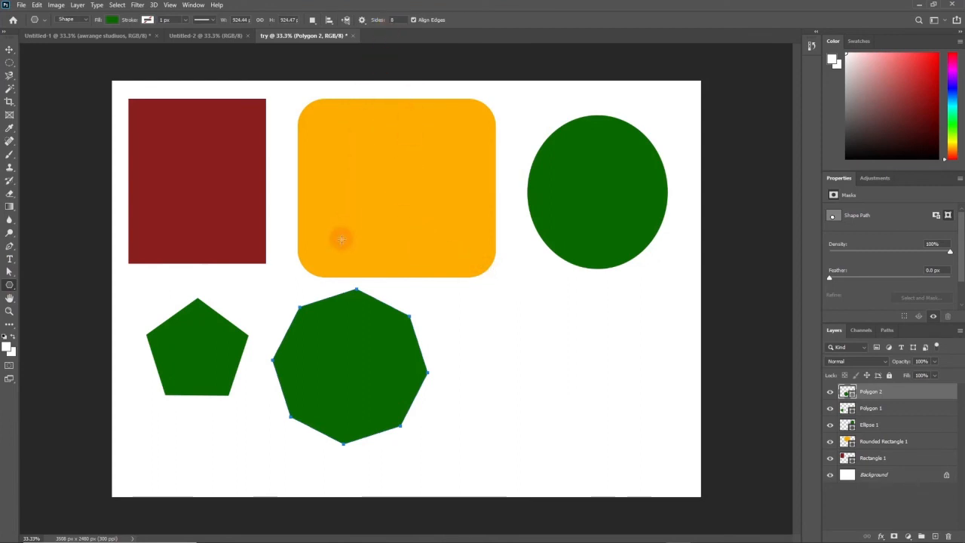
pyautogui.click(9, 247)
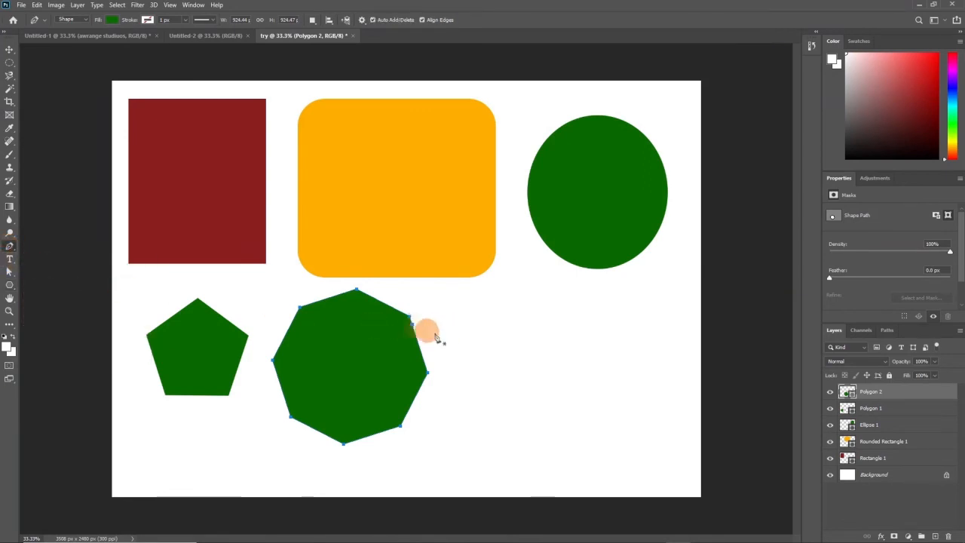
pyautogui.click(530, 300)
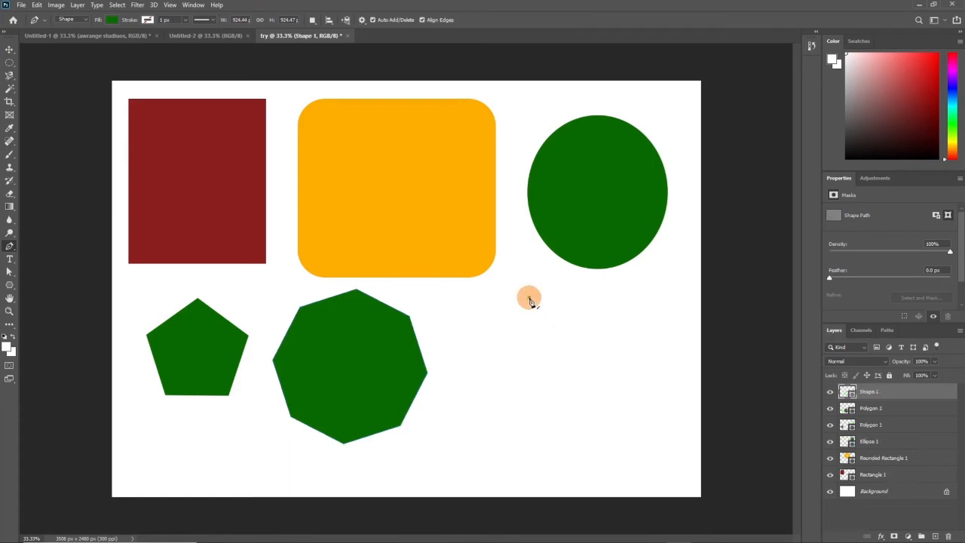
pyautogui.click(493, 387)
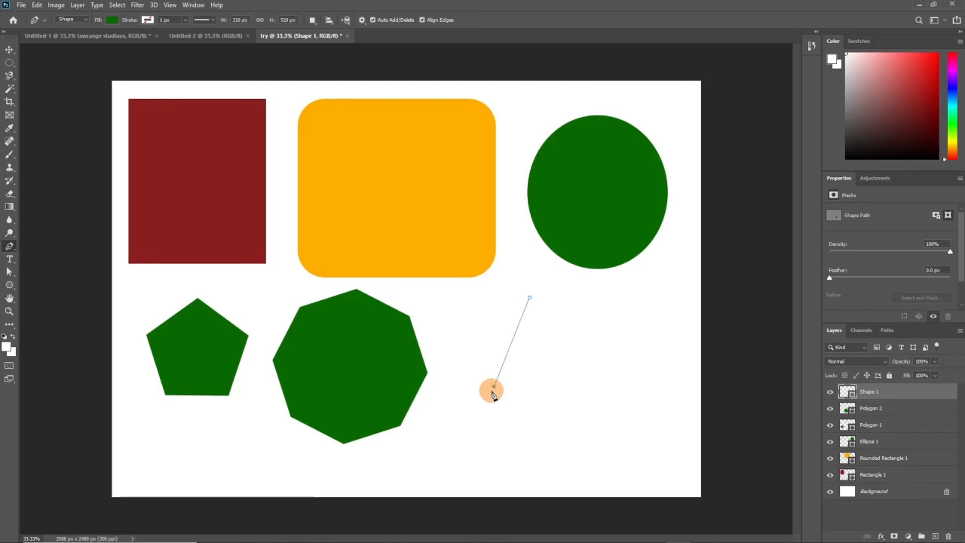
pyautogui.click(595, 390)
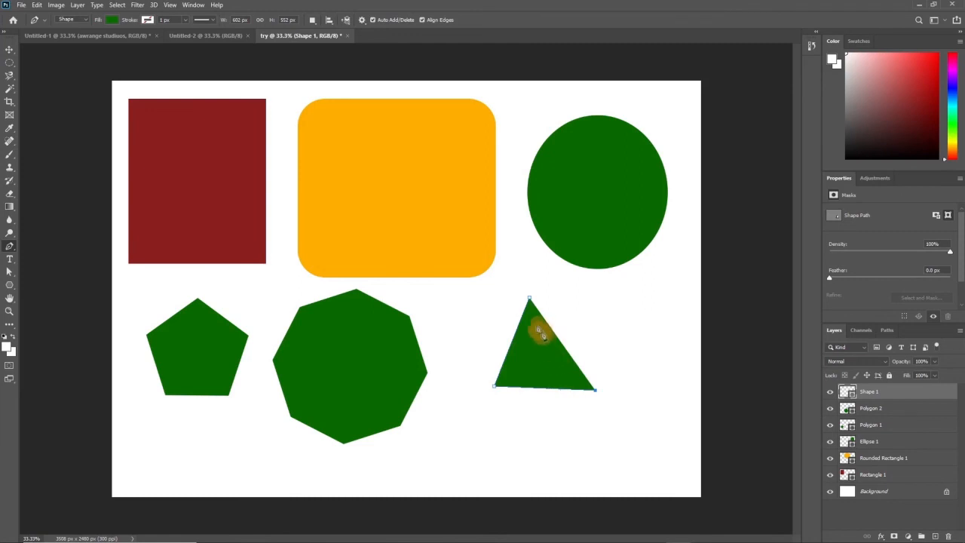